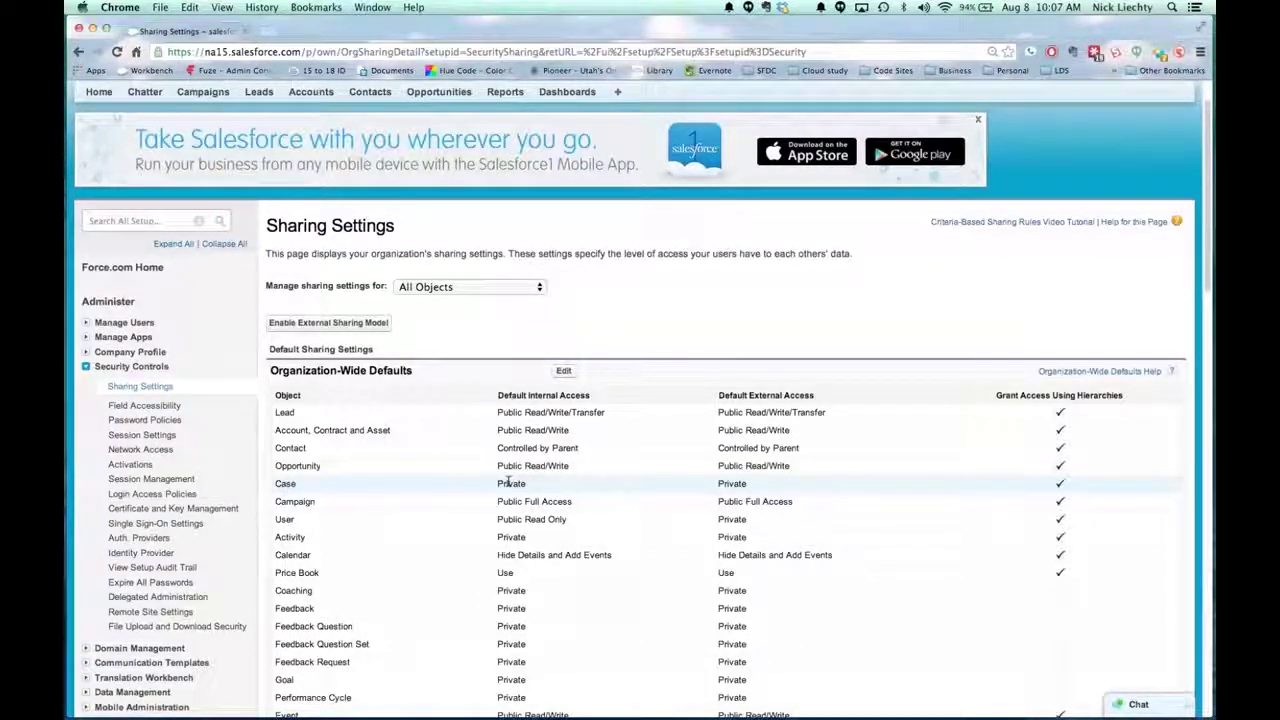
Review the default internal access for Case and User, and examine the sharing rules listed below the organization-wide defaults.
drag(522, 484, 496, 485)
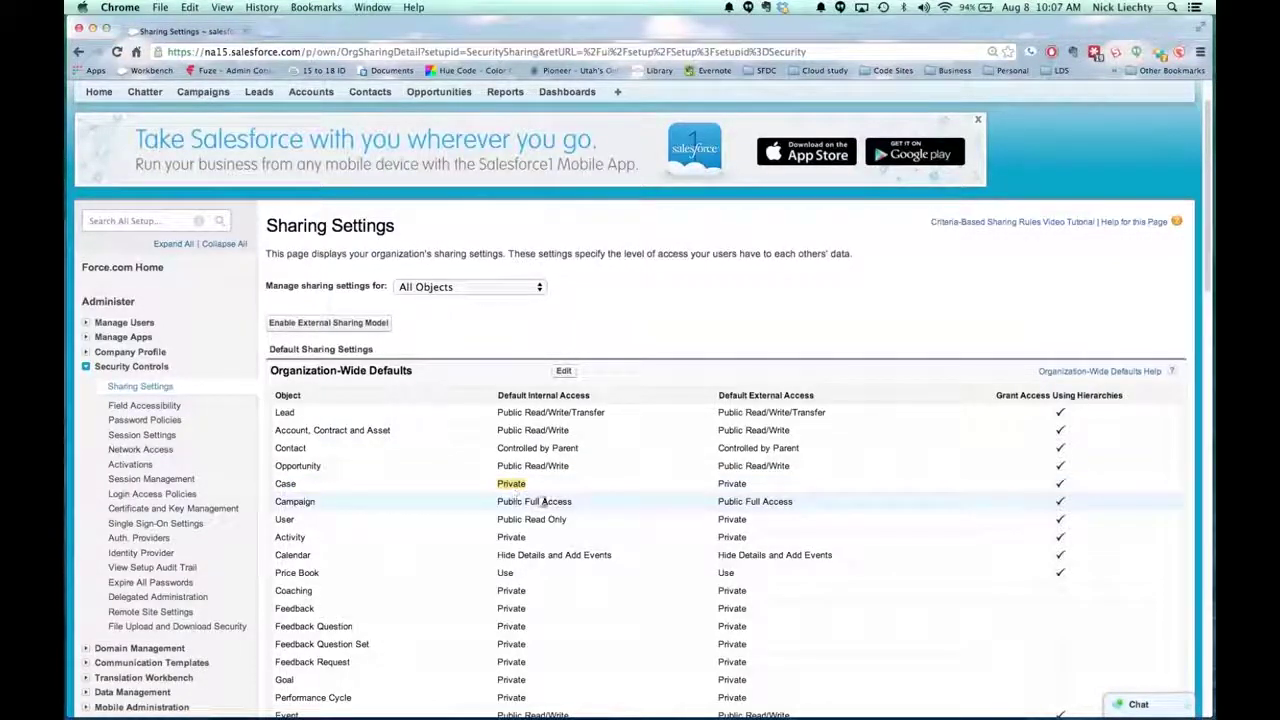
drag(568, 520, 497, 519)
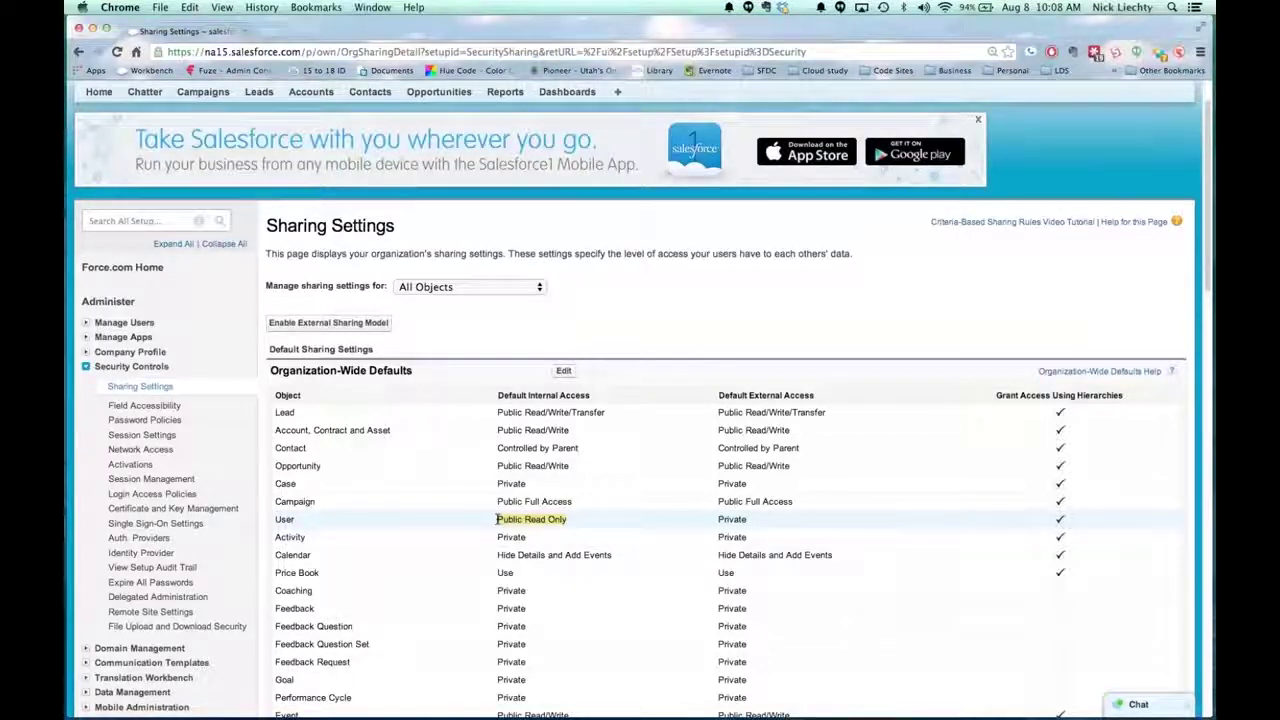
scroll(528, 516, down, 8)
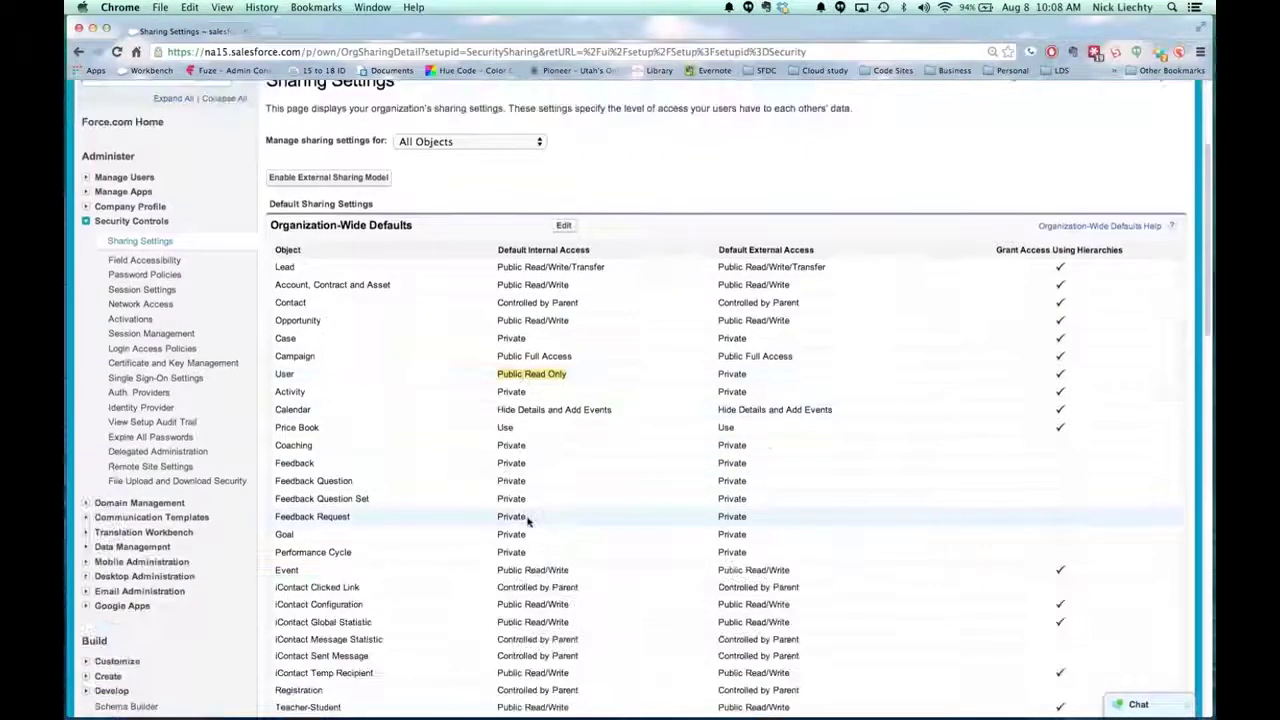
scroll(528, 521, down, 2)
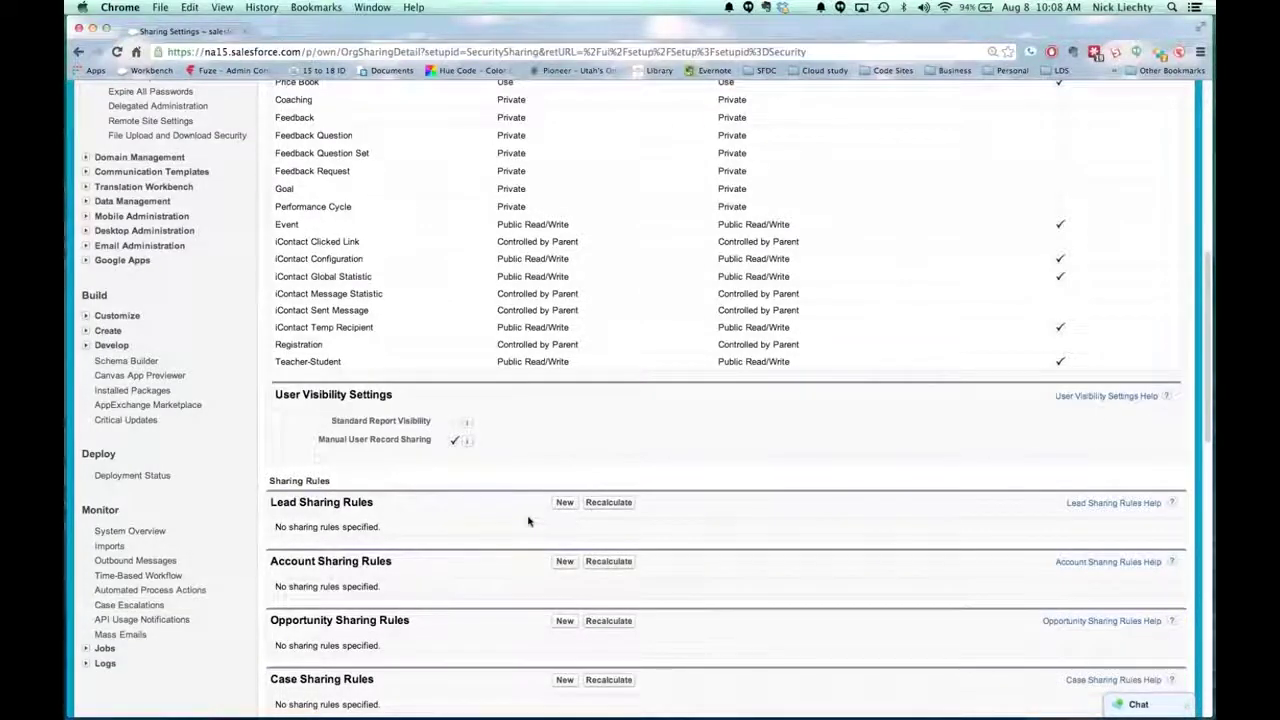
scroll(528, 520, down, 1)
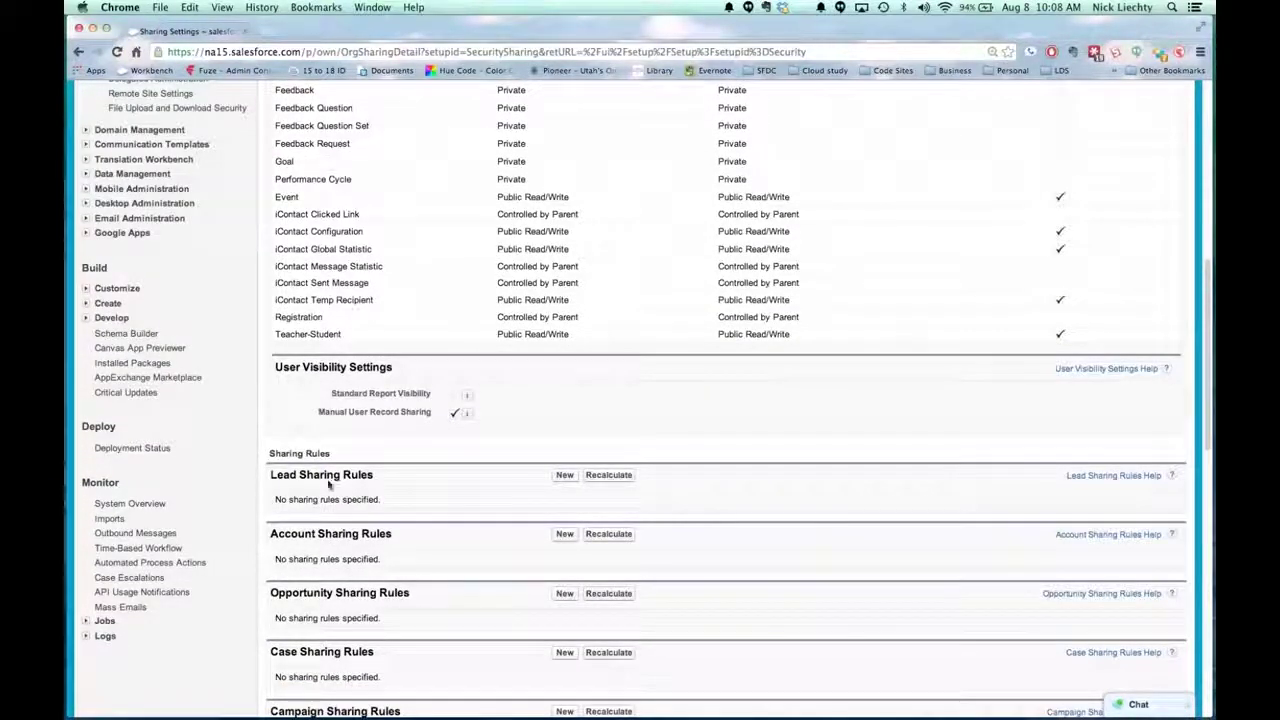
Start a criteria-based lead sharing rule with City as the first criteria field, and view the options for whom to share with.
click(558, 476)
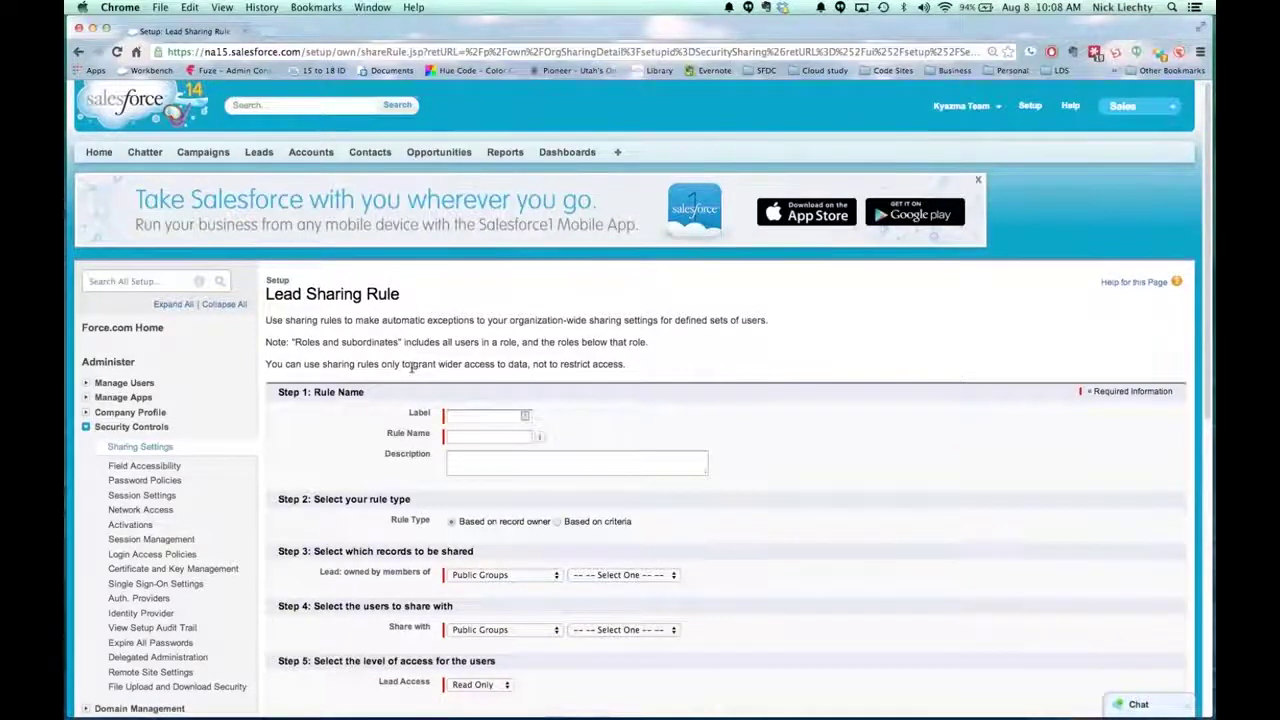
scroll(420, 426, down, 1)
scroll(420, 444, down, 1)
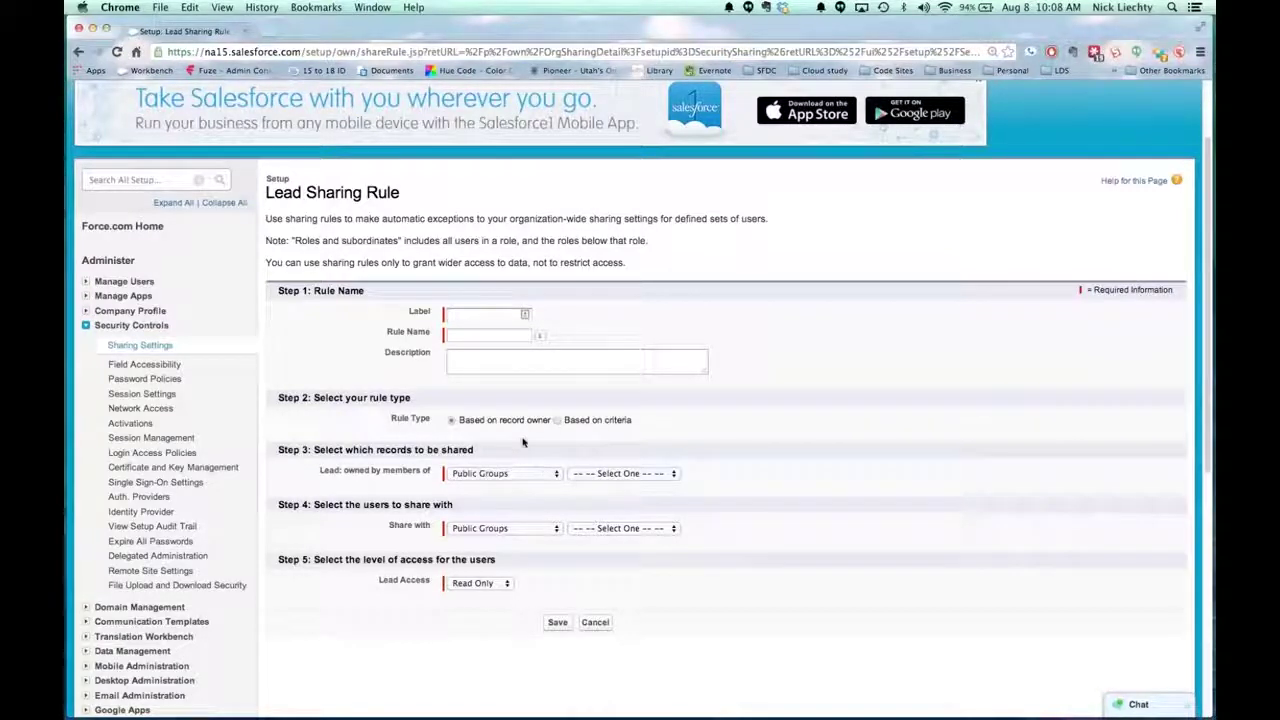
click(557, 420)
click(553, 489)
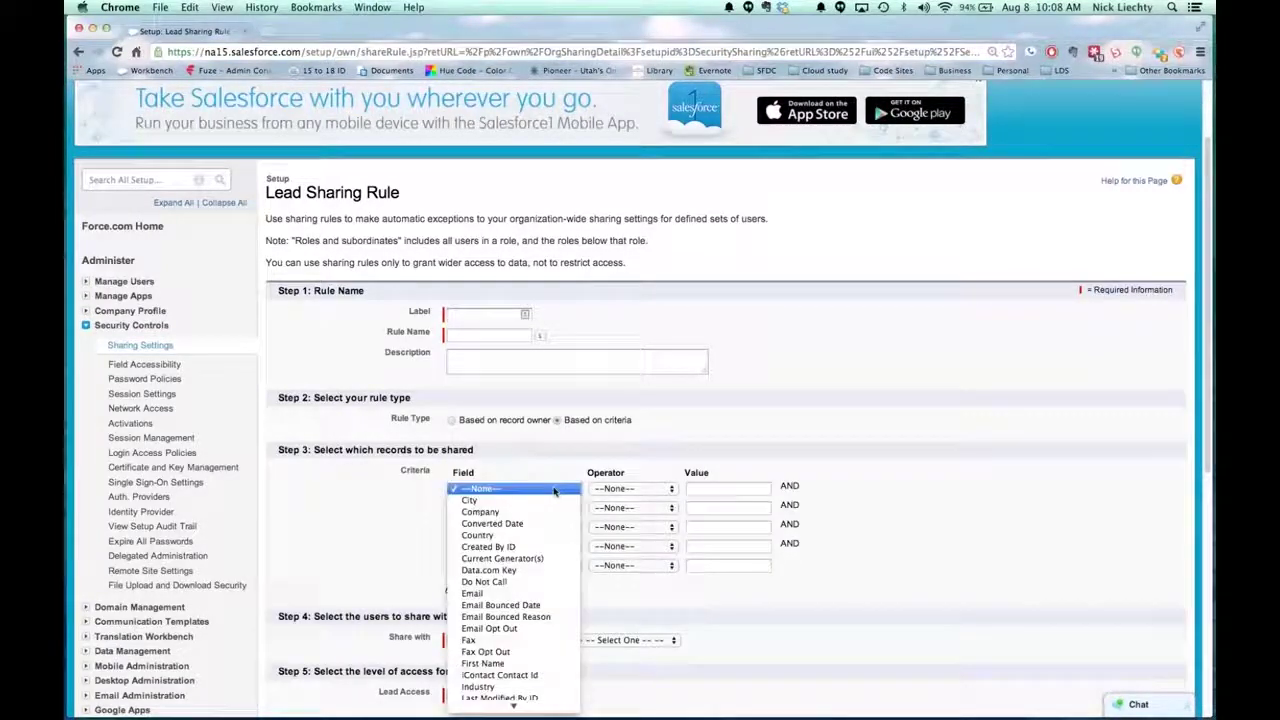
click(553, 501)
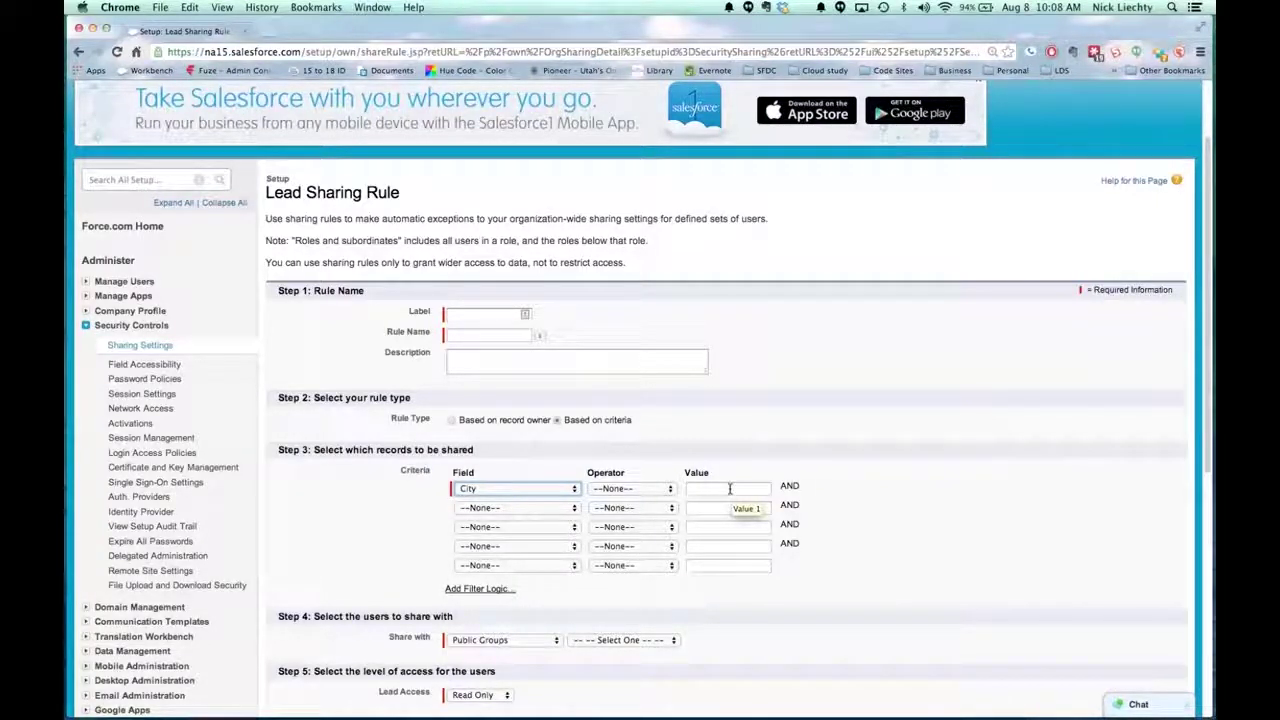
click(520, 641)
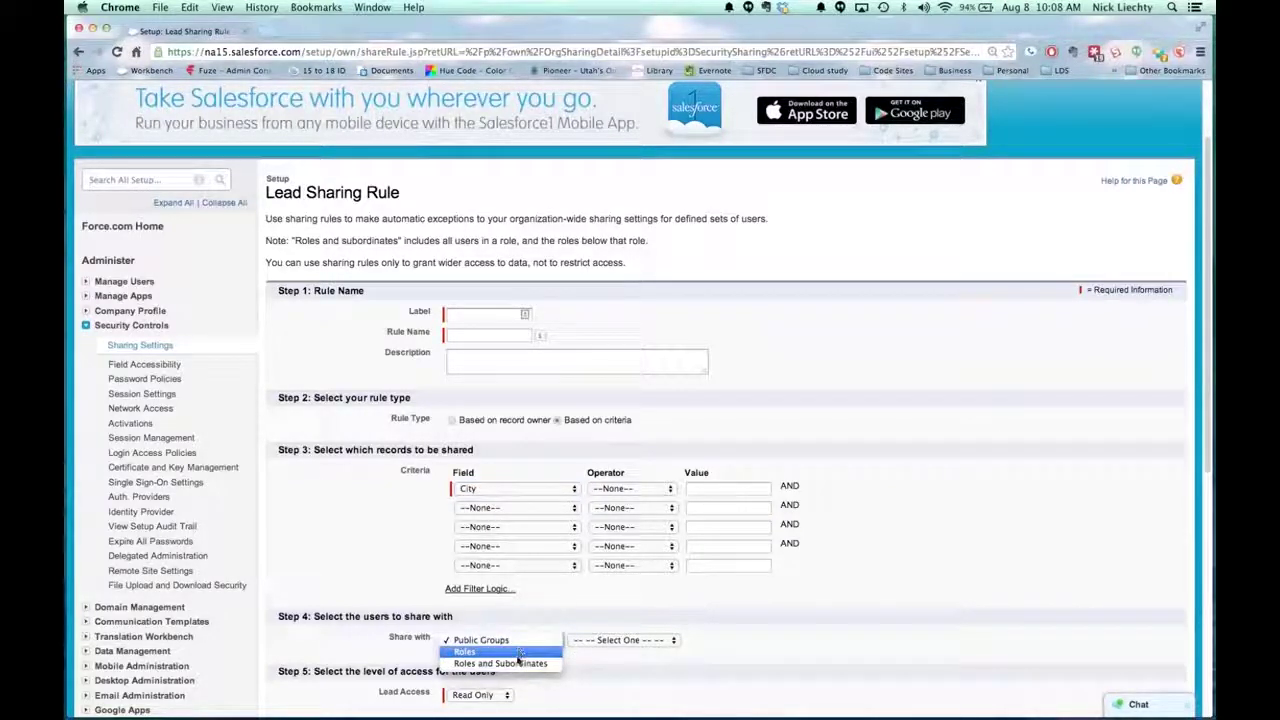
click(543, 618)
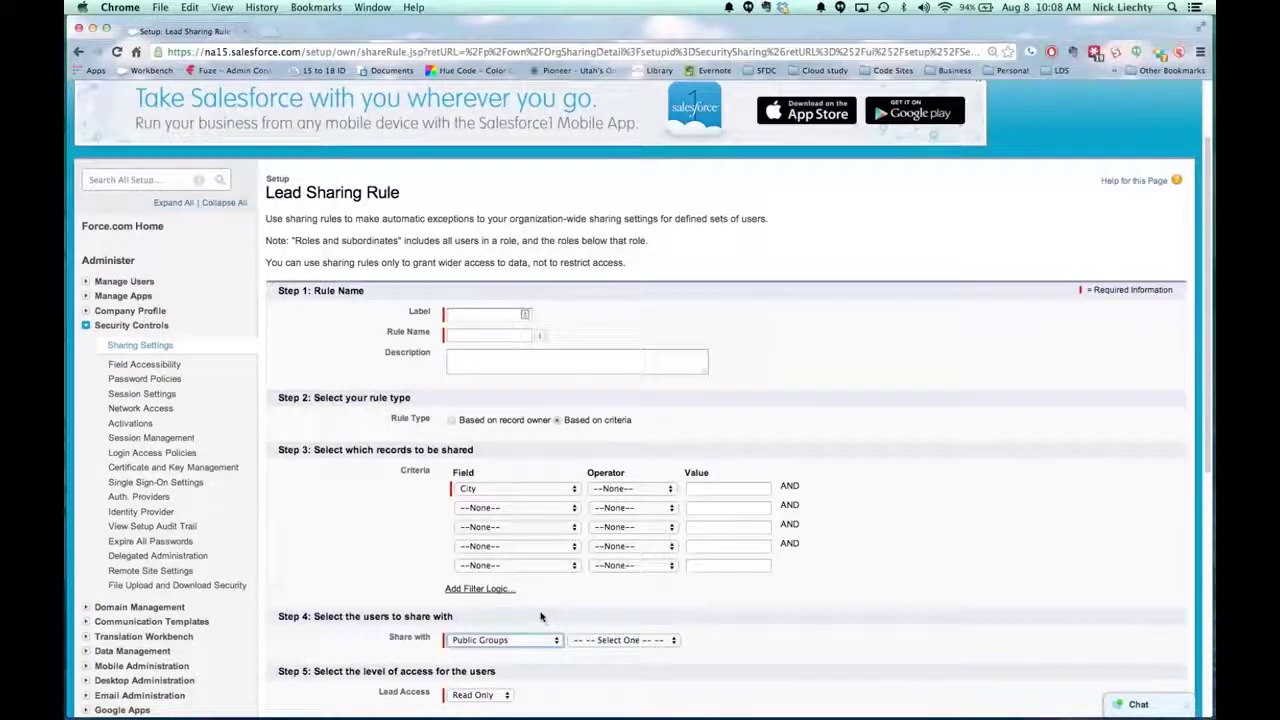
Open a new public group form, view Roles and Users as possible member types, and cancel the group.
click(86, 283)
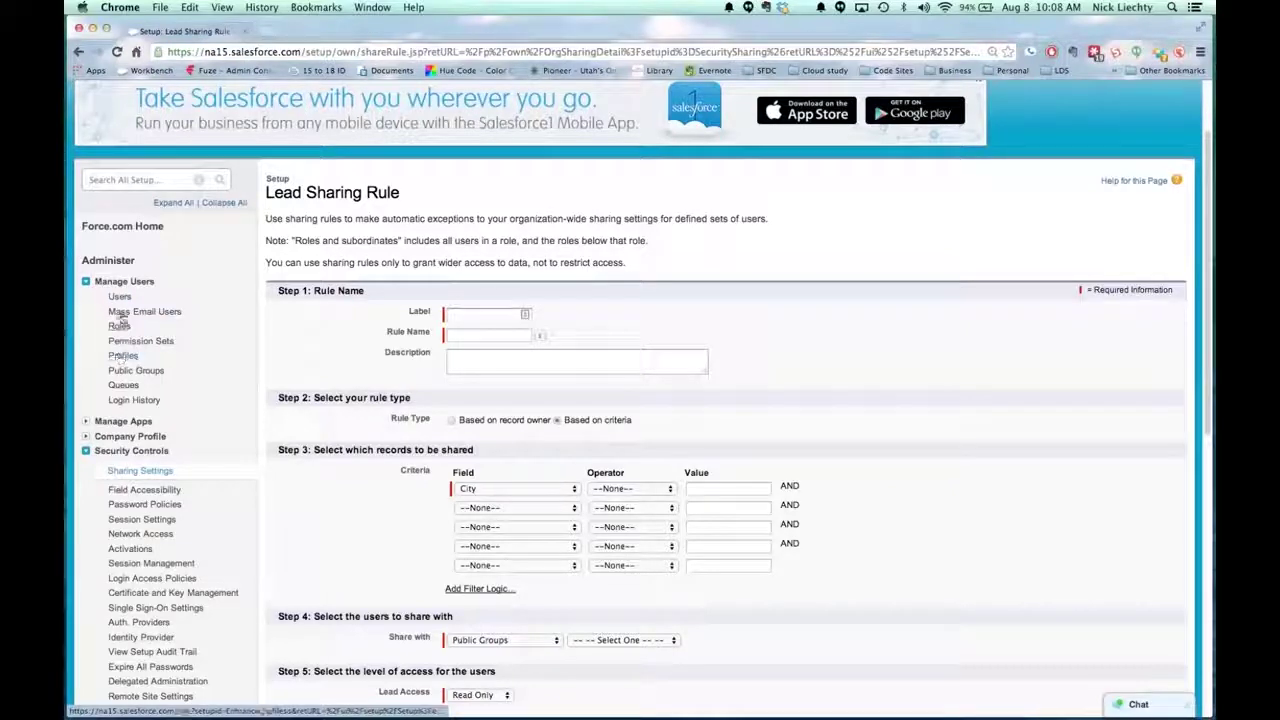
click(124, 374)
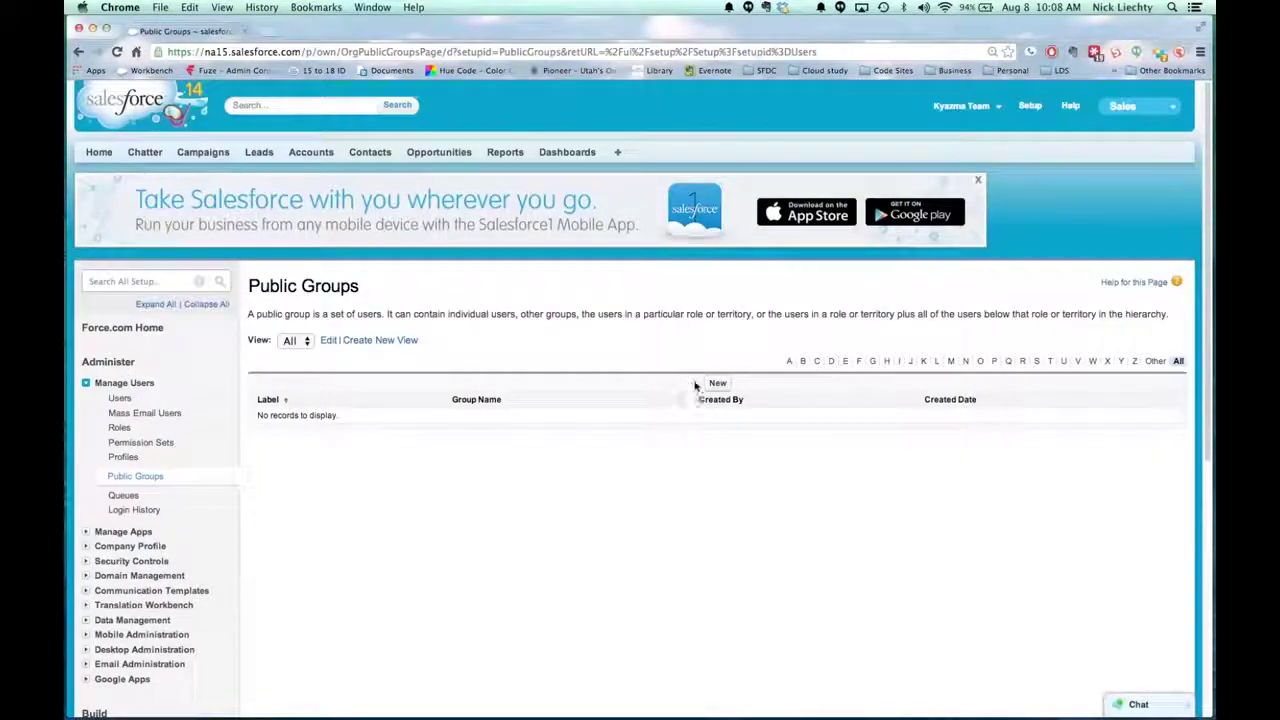
click(714, 383)
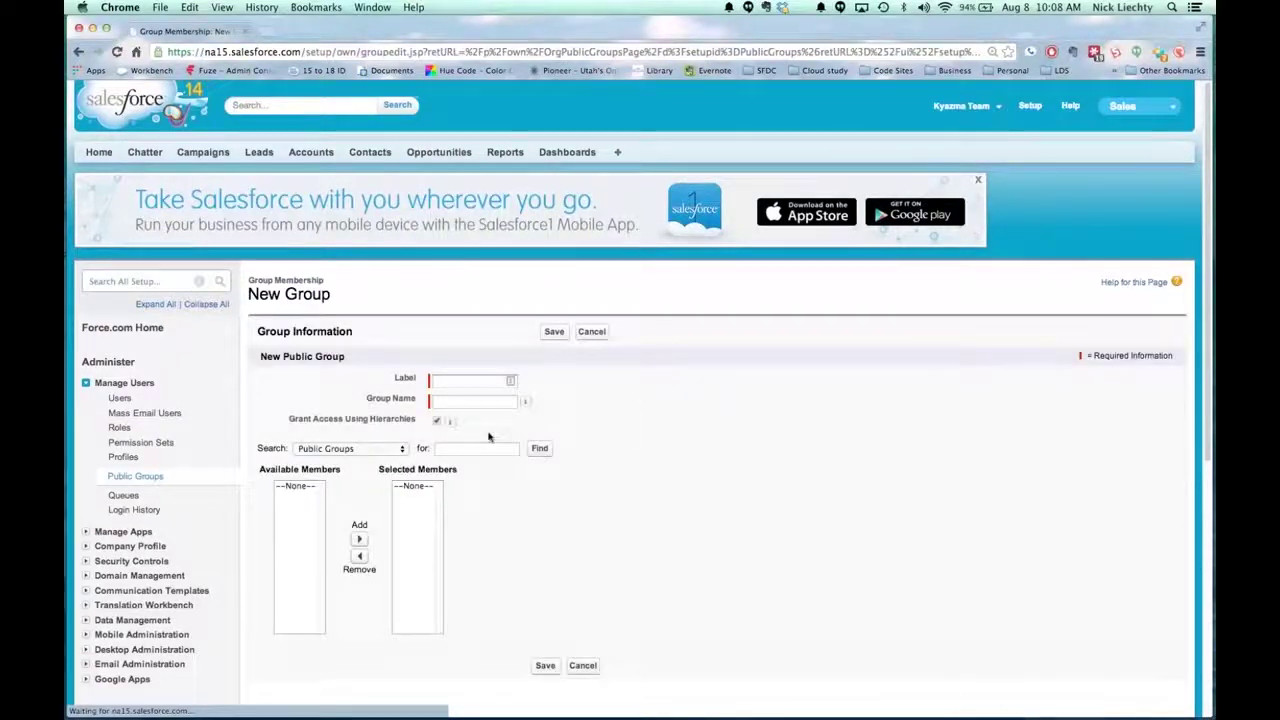
click(405, 450)
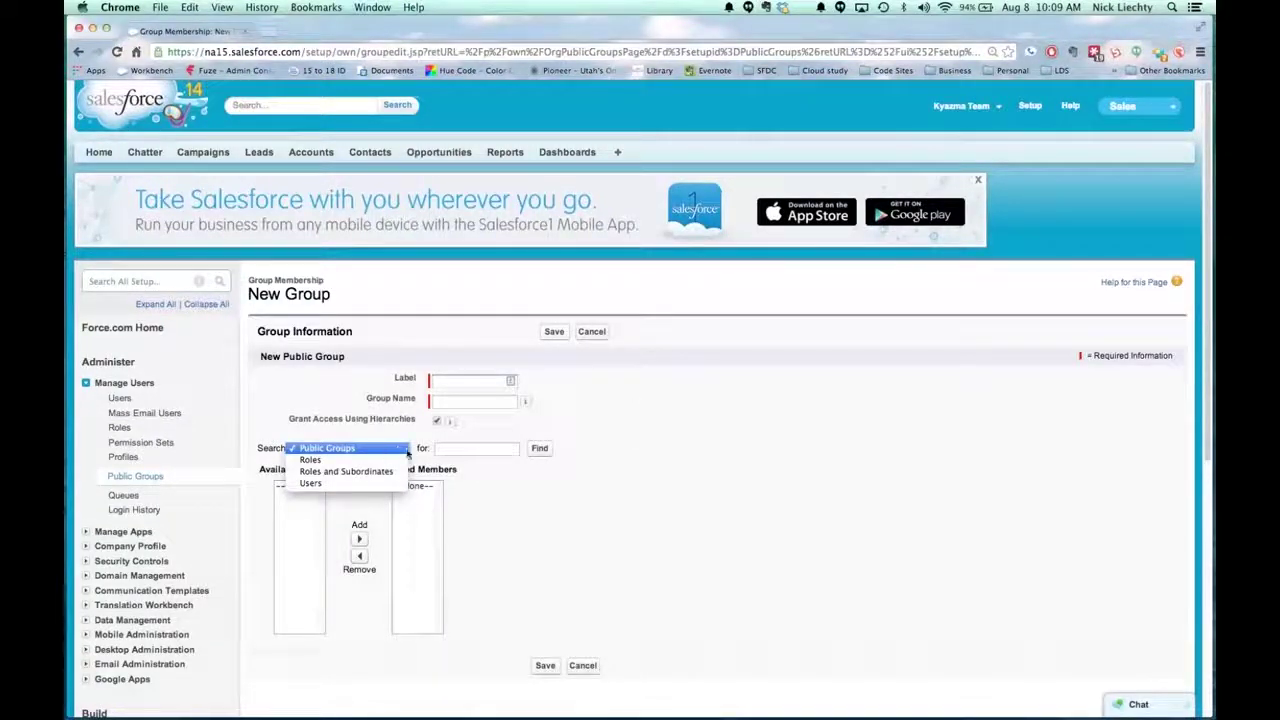
click(383, 459)
click(341, 448)
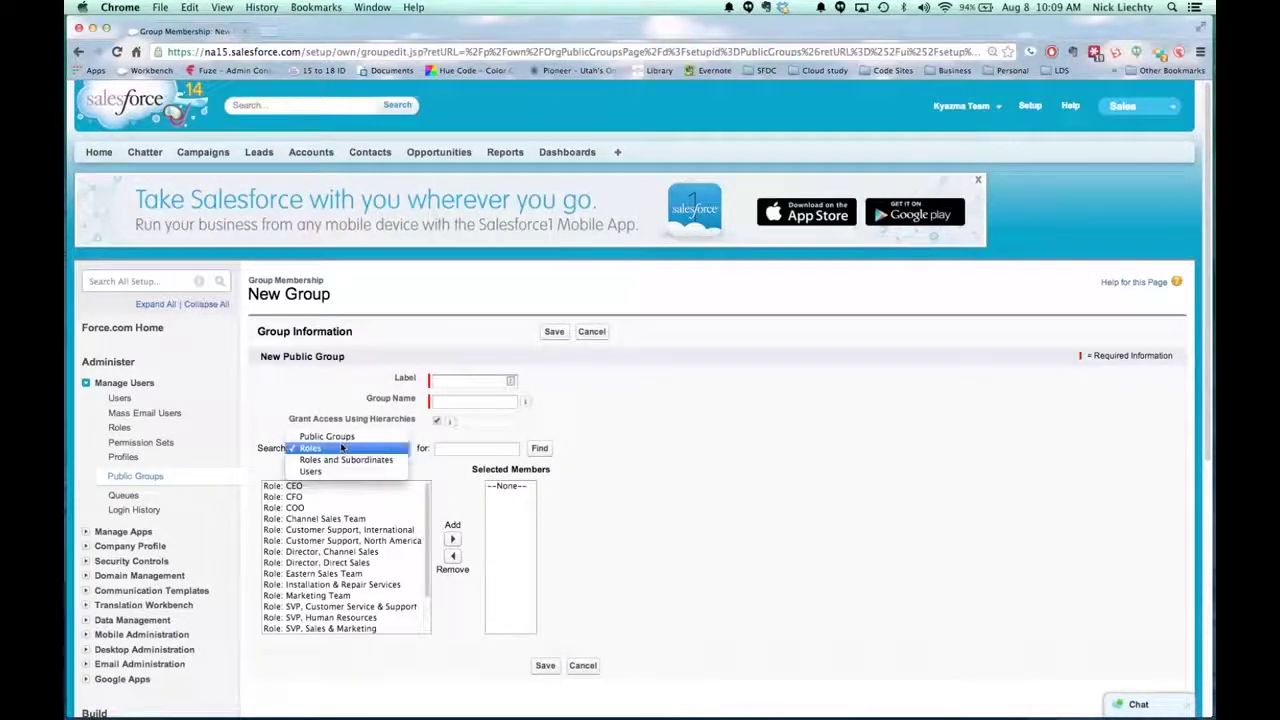
click(345, 471)
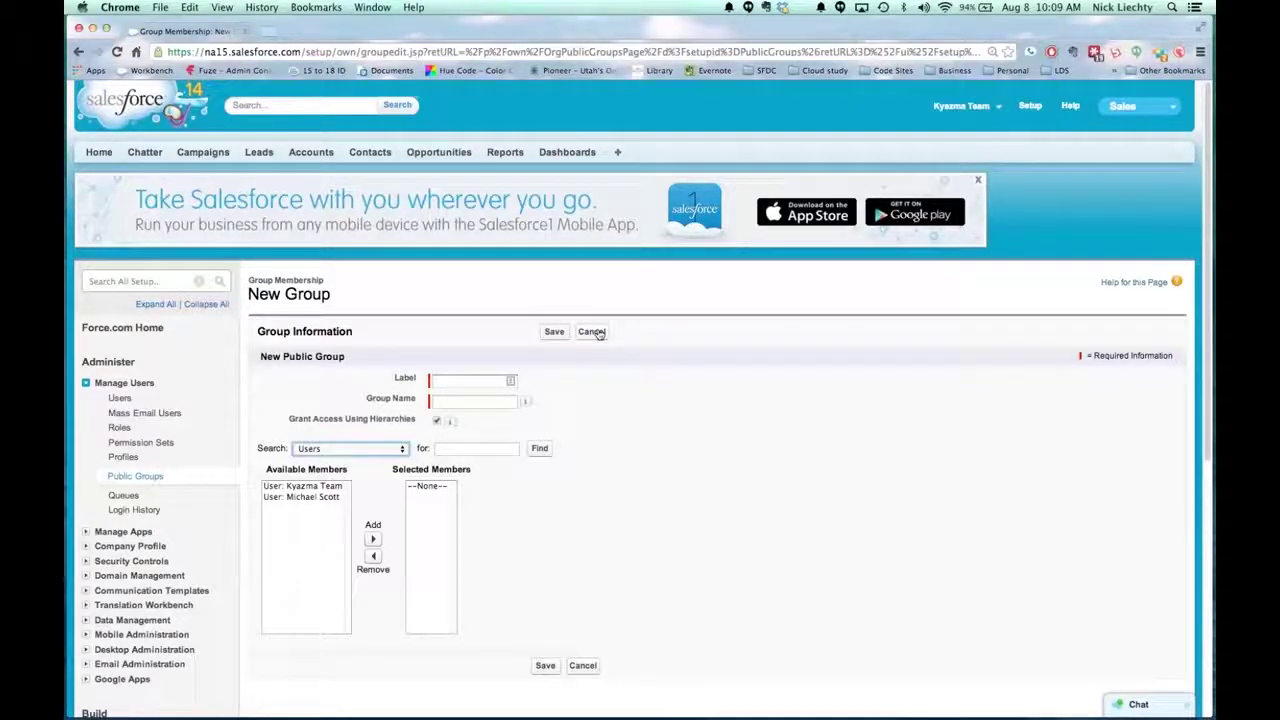
click(591, 332)
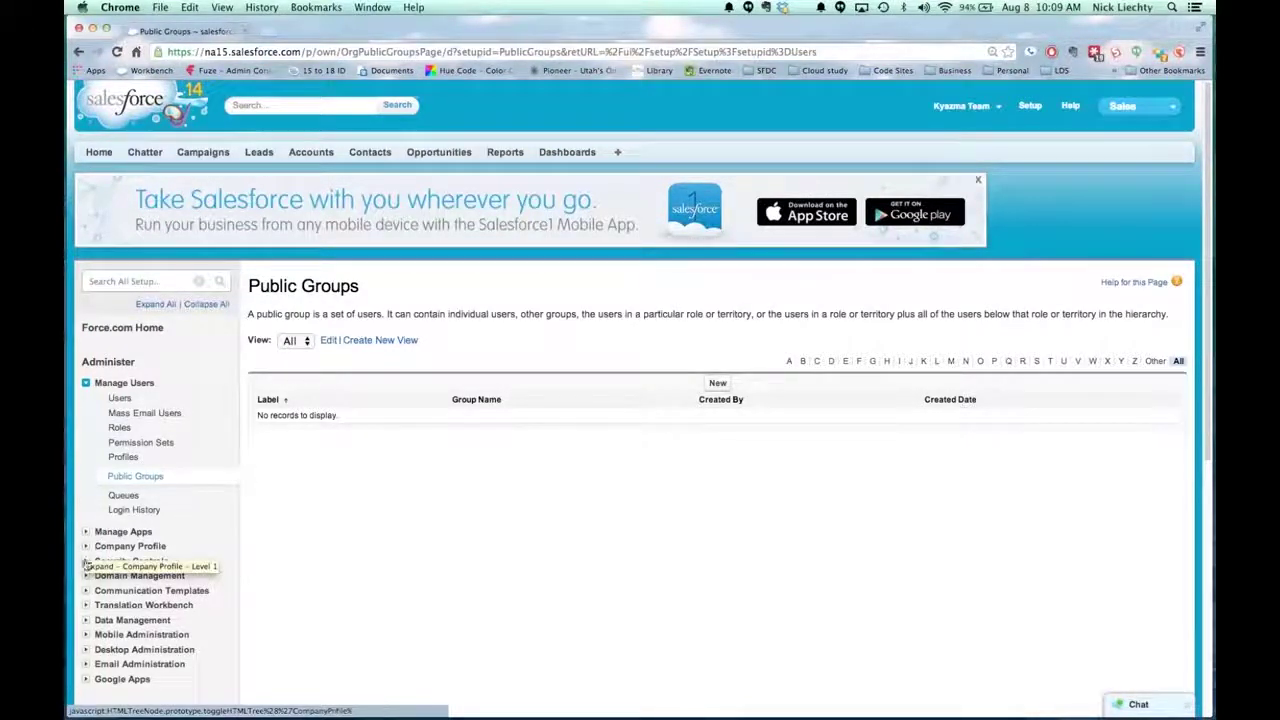
Return to Sharing Settings, open a new lead sharing rule to view its lead access levels, and cancel the rule.
click(86, 562)
click(139, 577)
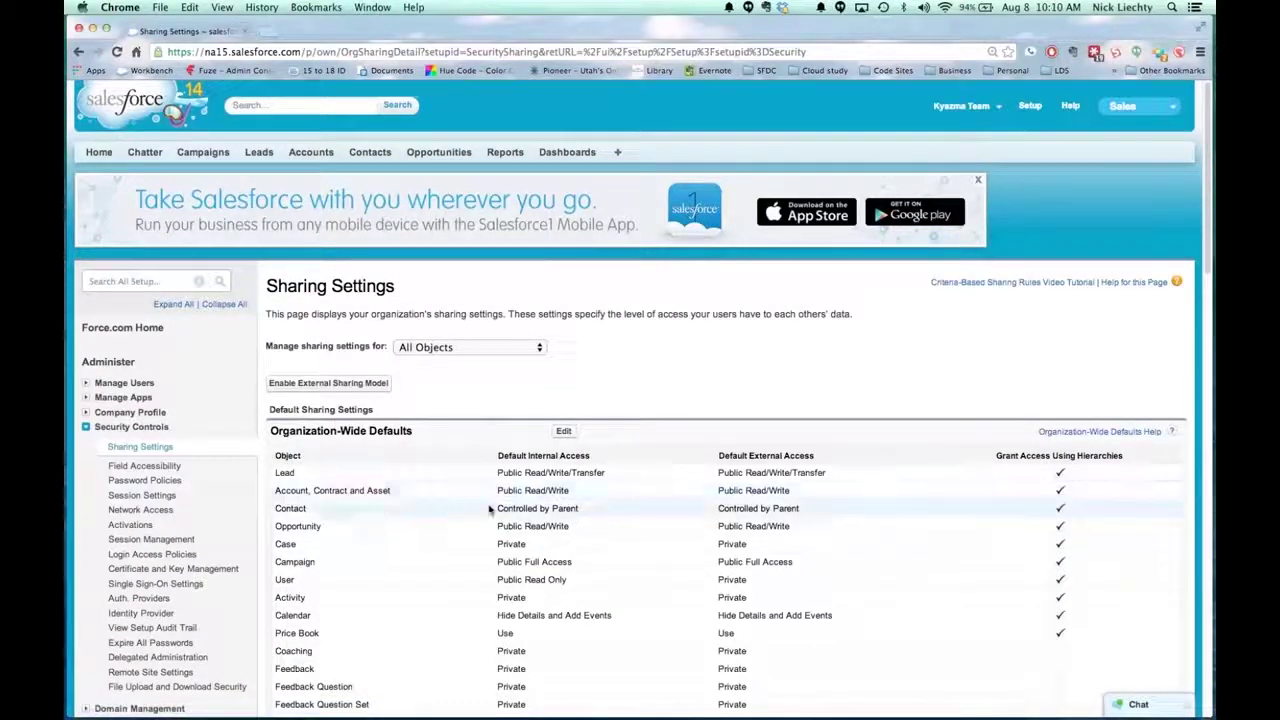
scroll(550, 540, down, 10)
click(564, 554)
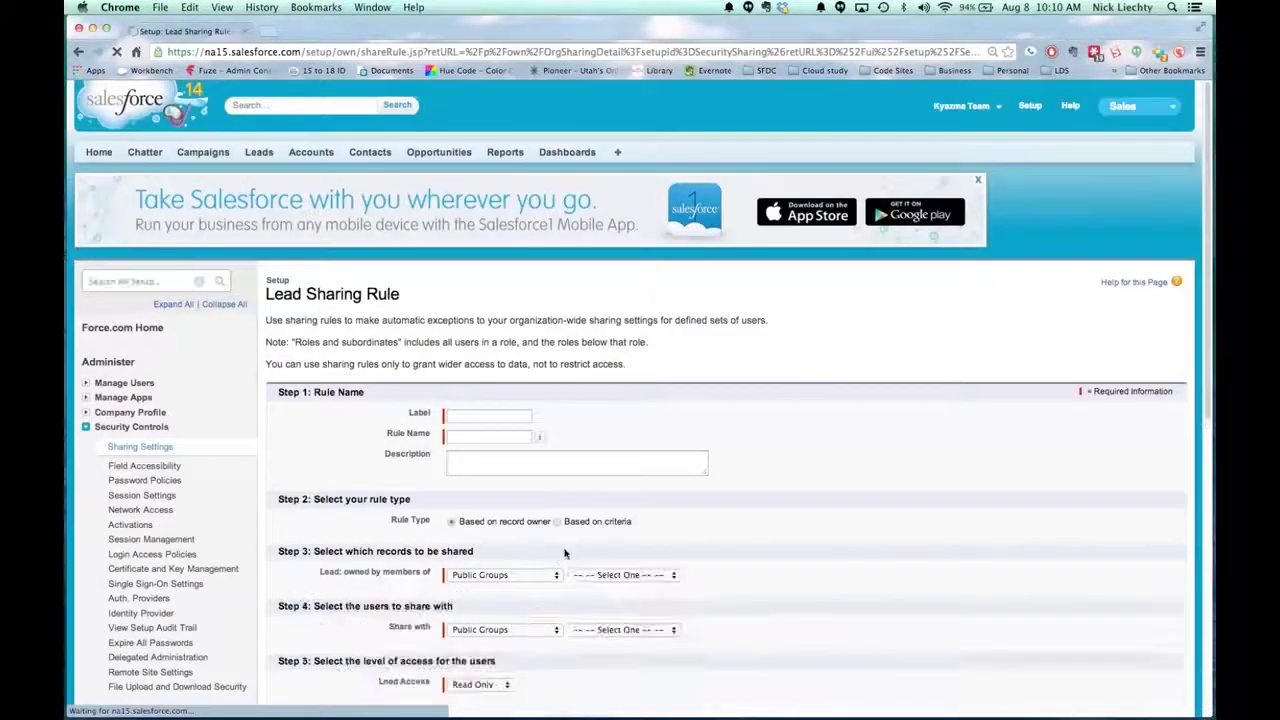
scroll(530, 566, down, 3)
click(480, 457)
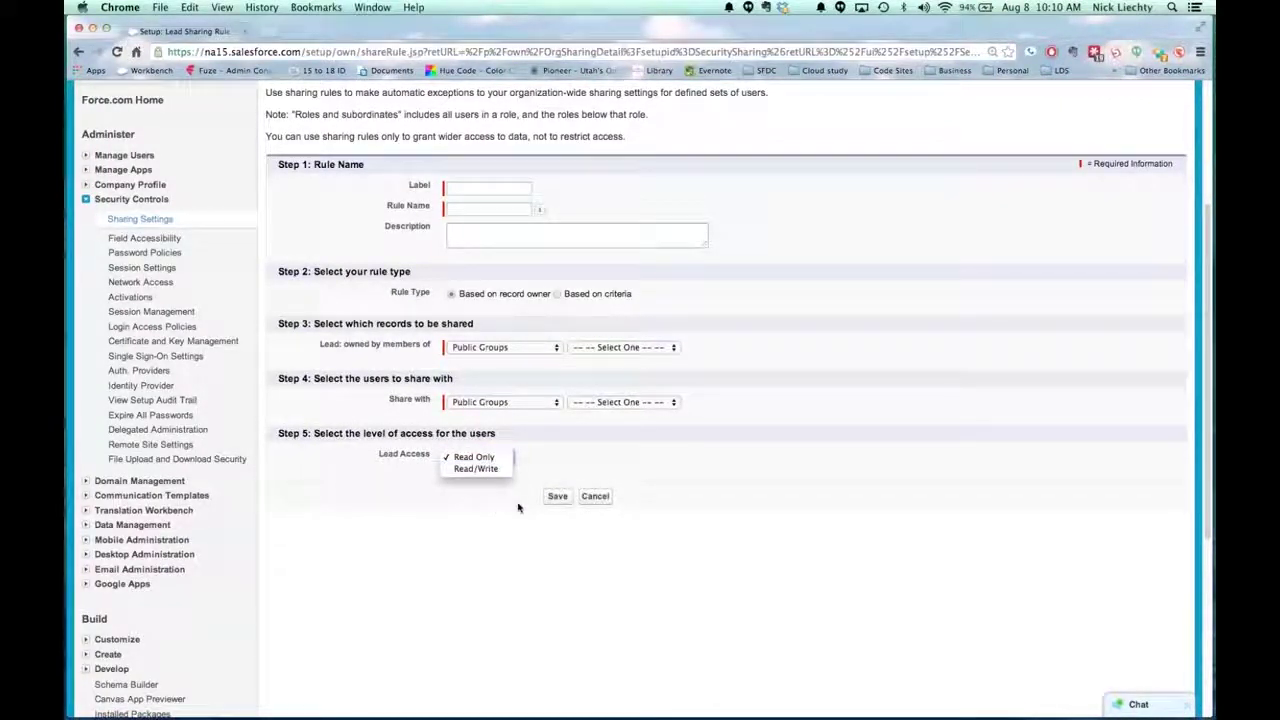
click(590, 499)
click(590, 499)
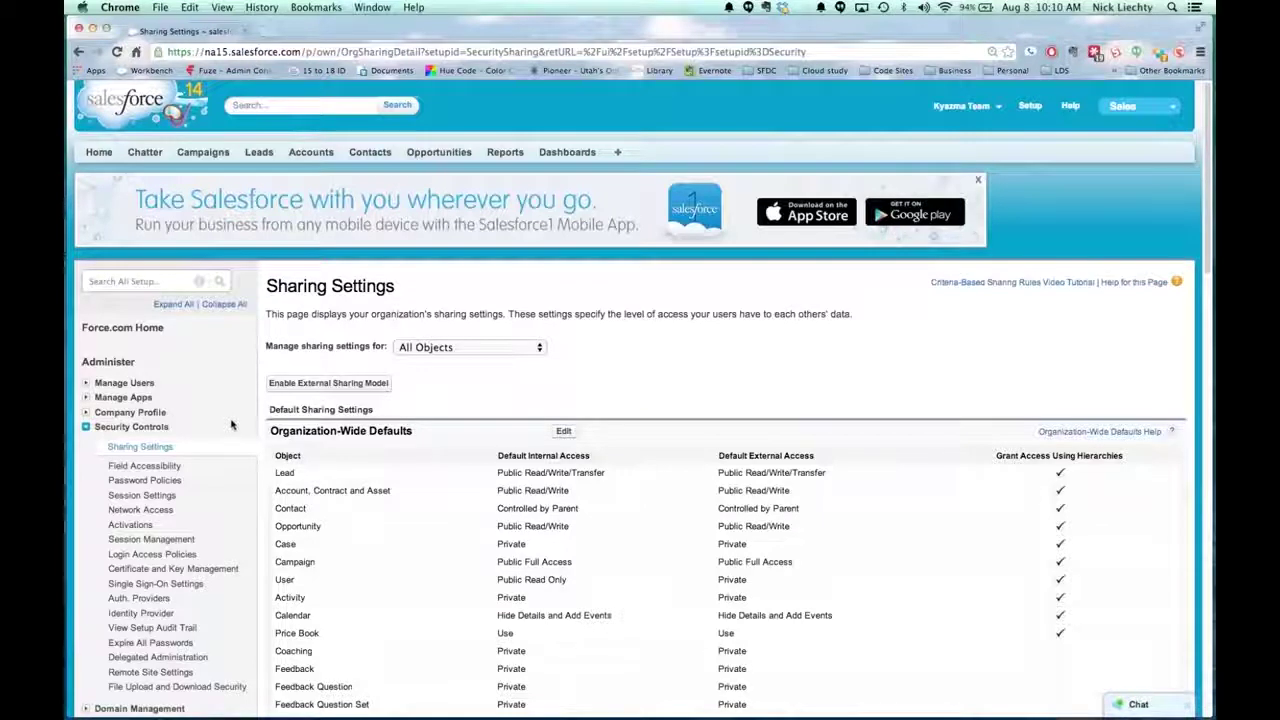
Expand Manage Users in the setup tree and highlight the Organization-Wide Defaults heading.
click(87, 386)
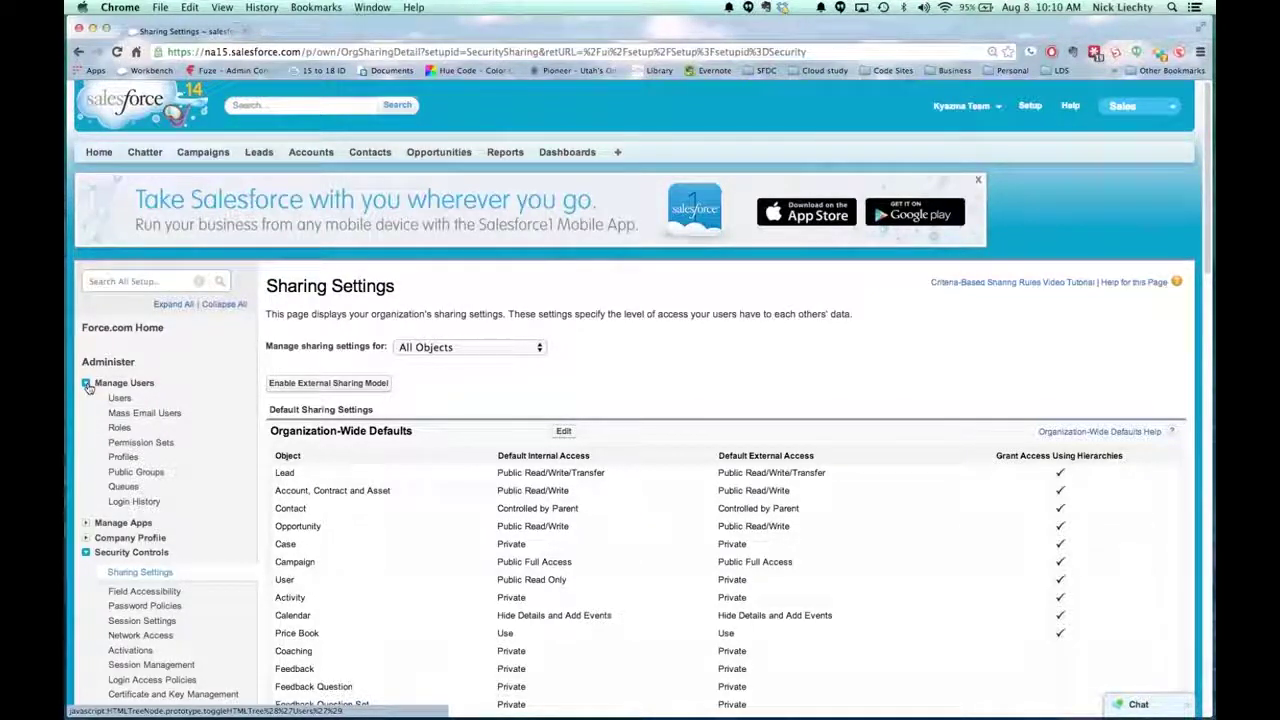
drag(270, 431, 412, 432)
drag(325, 431, 266, 432)
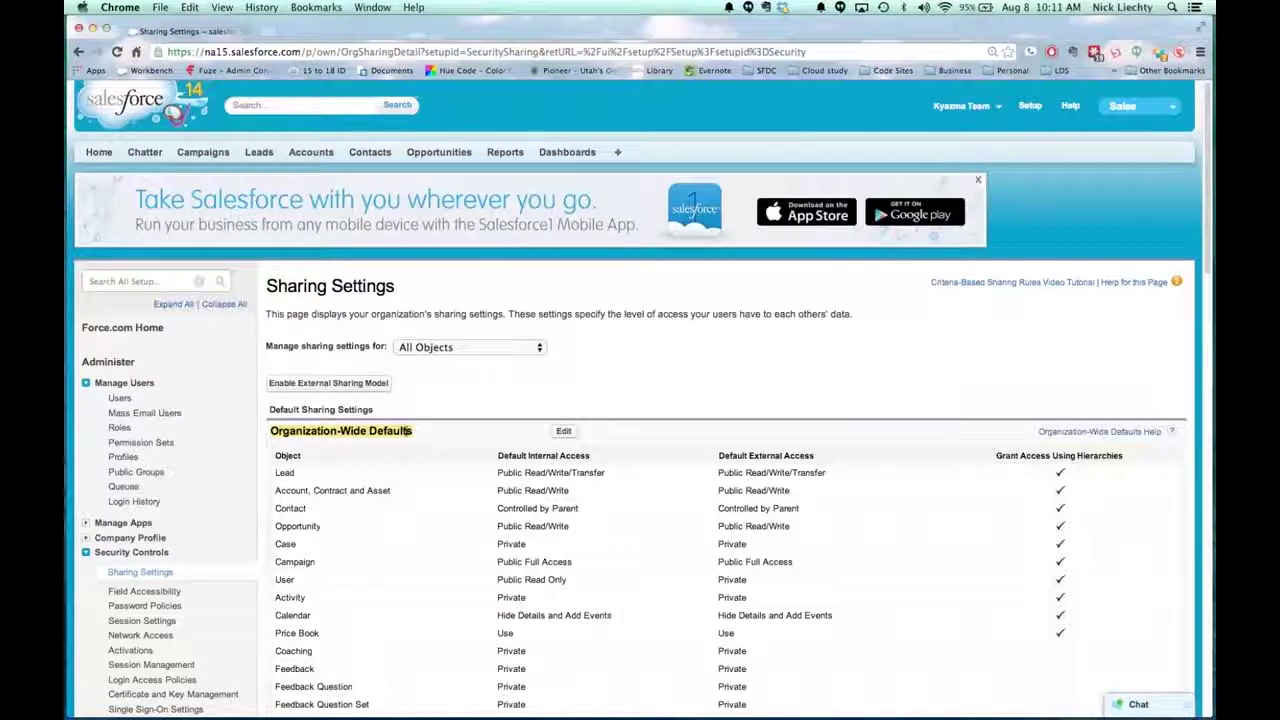
Open the role hierarchy setup, expand all roles, and examine the full tree from CEO to the sales teams.
click(119, 428)
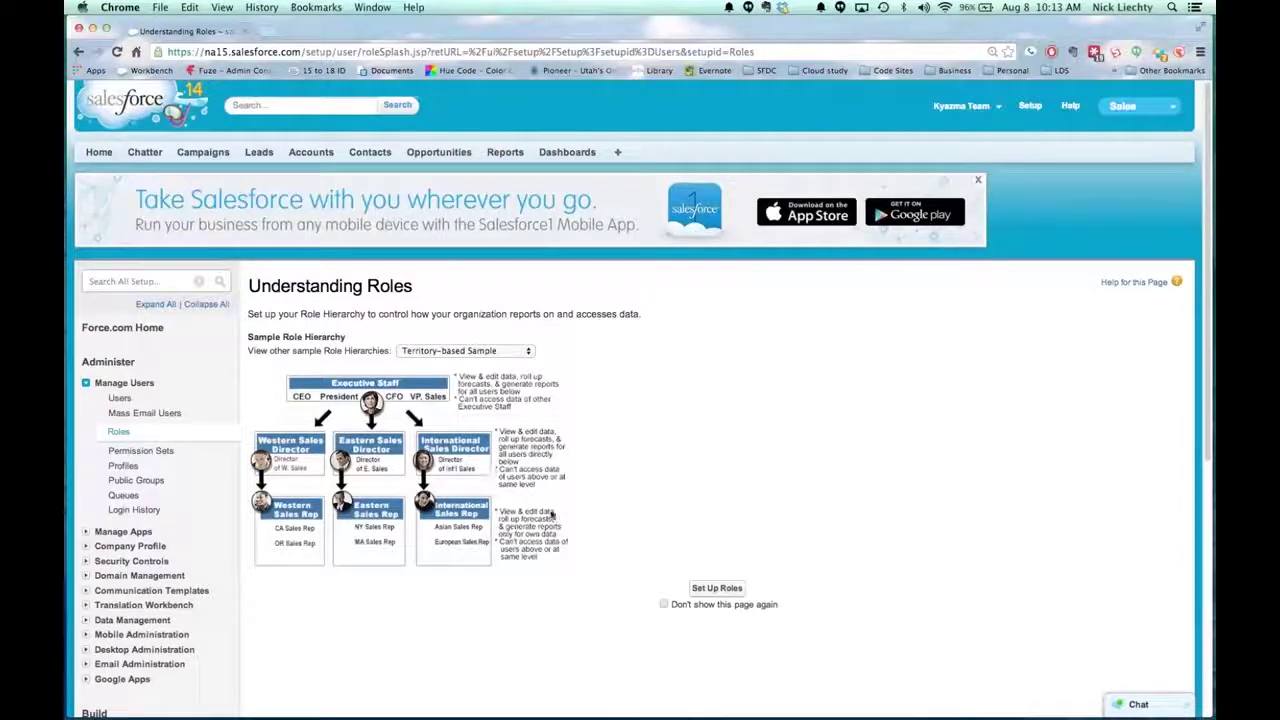
click(716, 592)
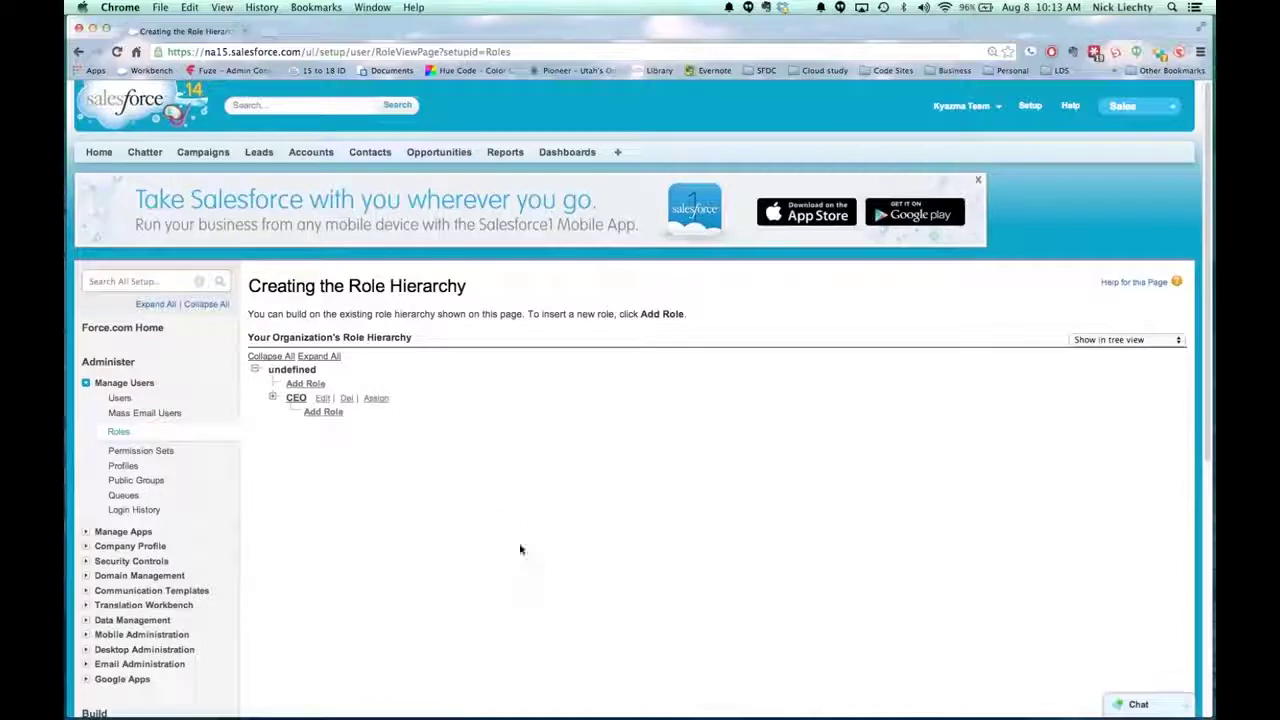
click(326, 360)
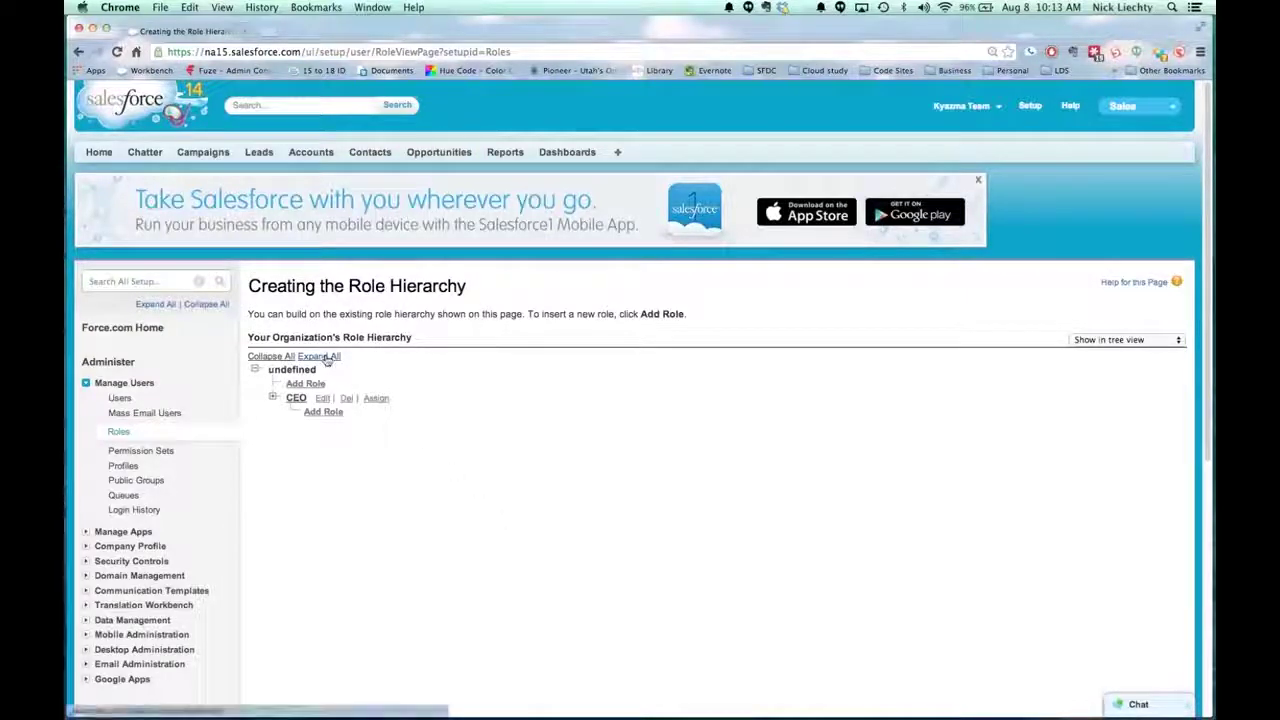
scroll(609, 438, down, 2)
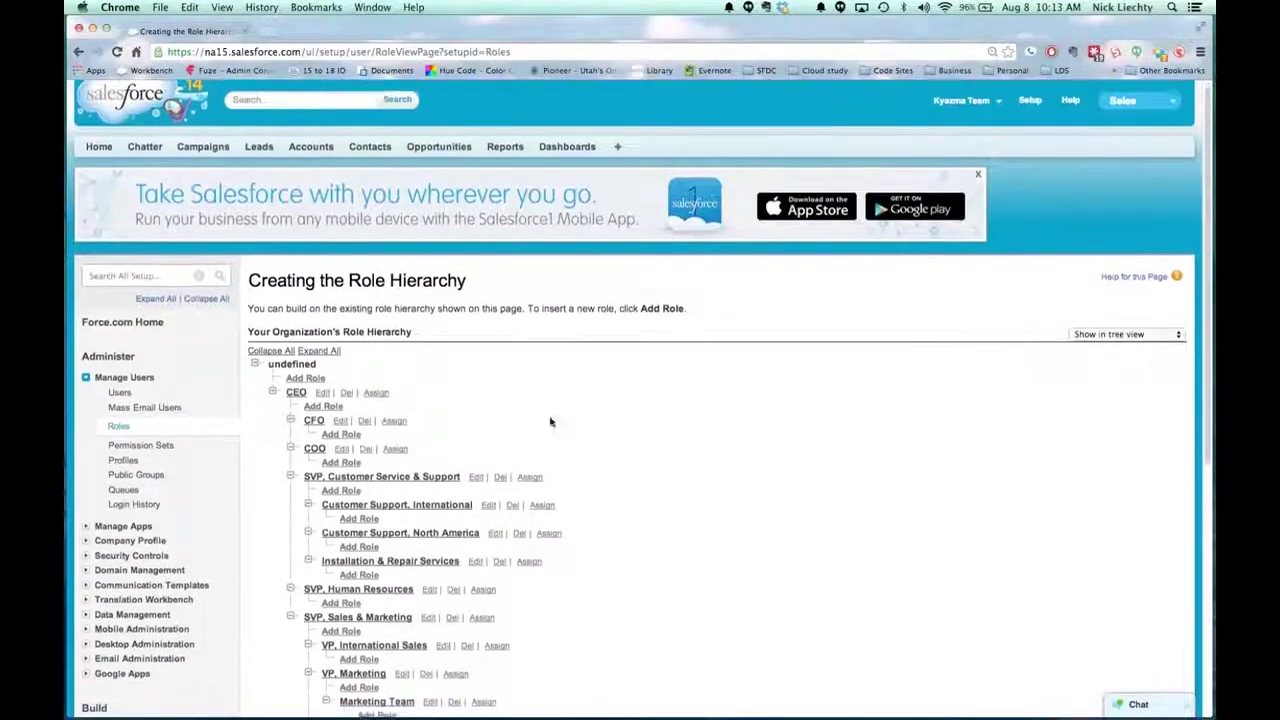
scroll(609, 438, down, 5)
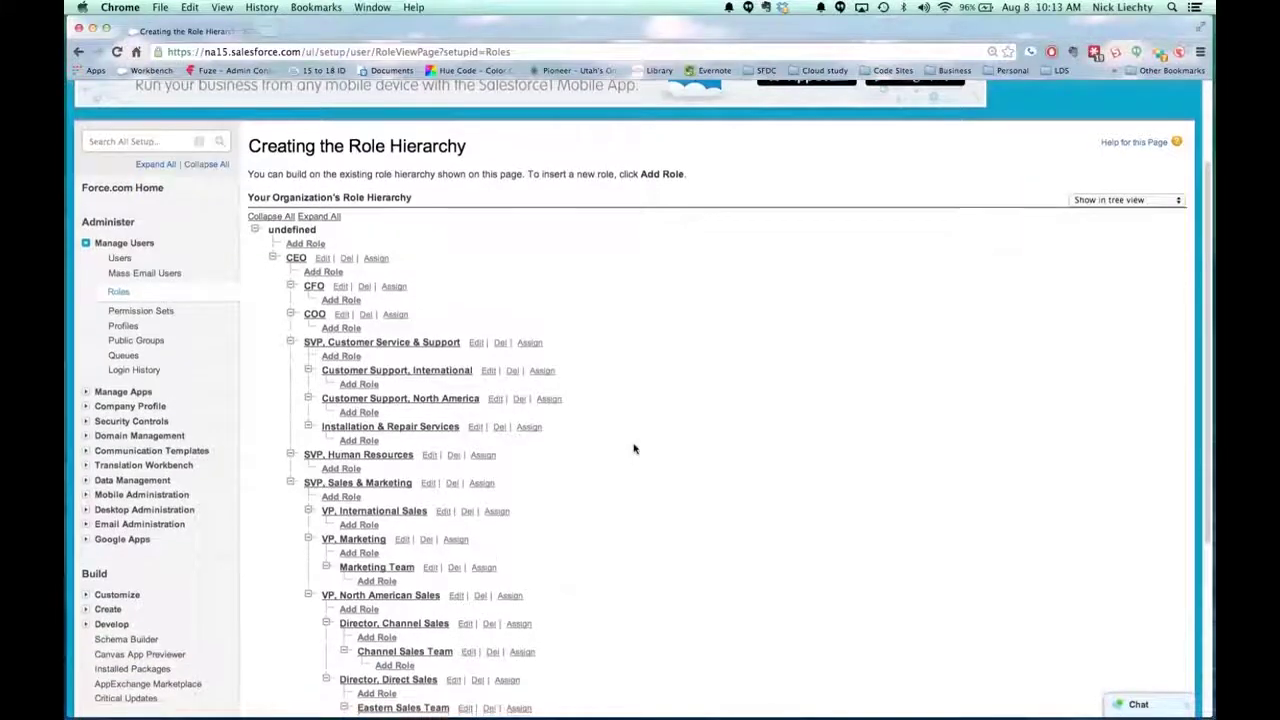
scroll(634, 460, down, 1)
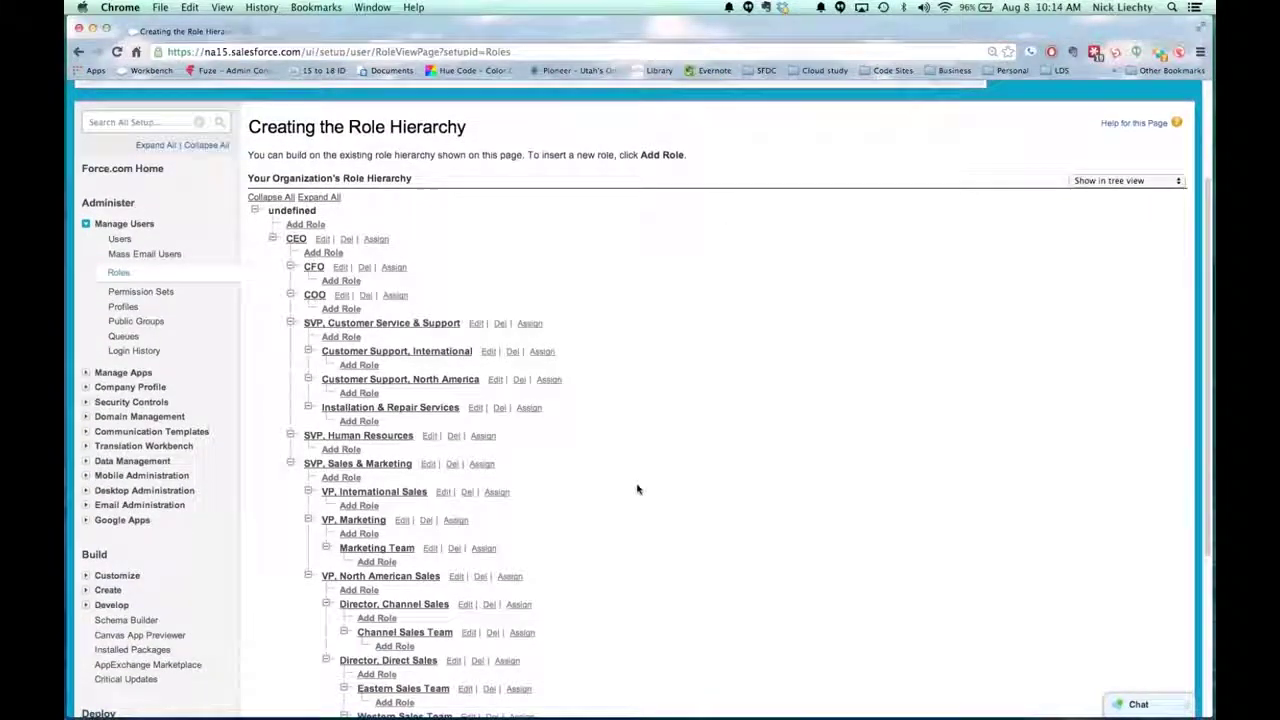
scroll(636, 490, down, 1)
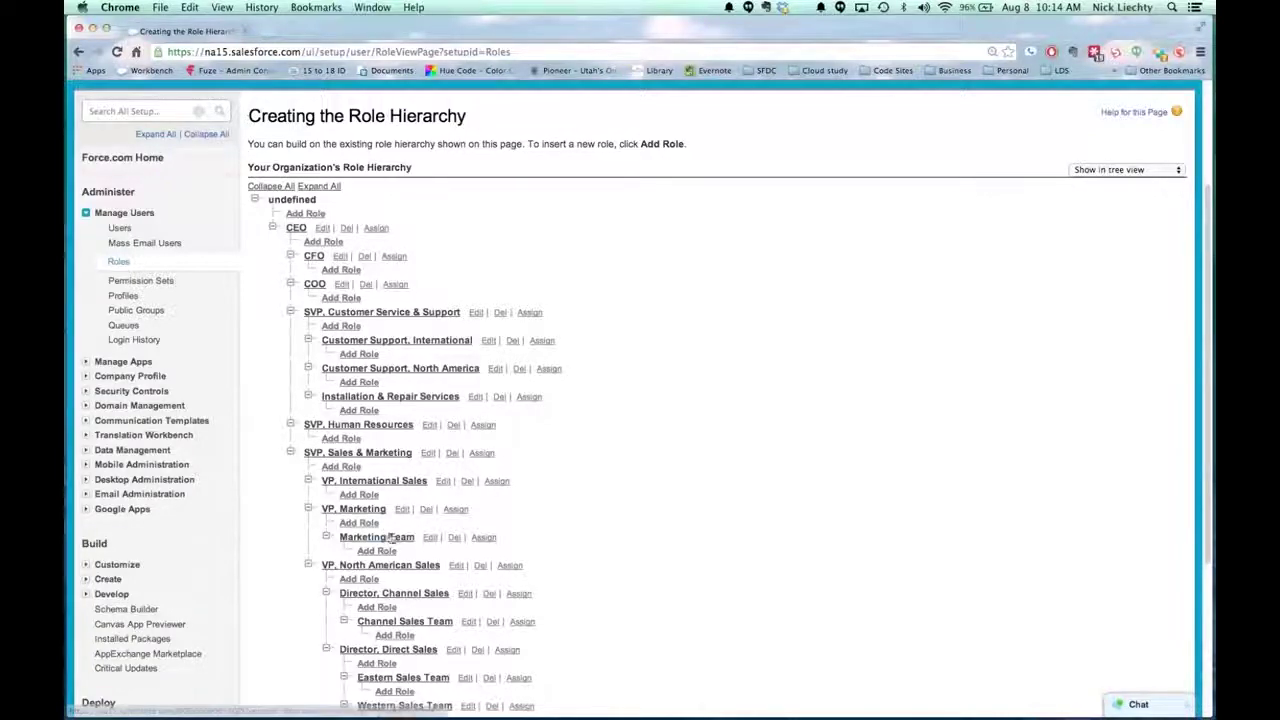
scroll(368, 515, down, 2)
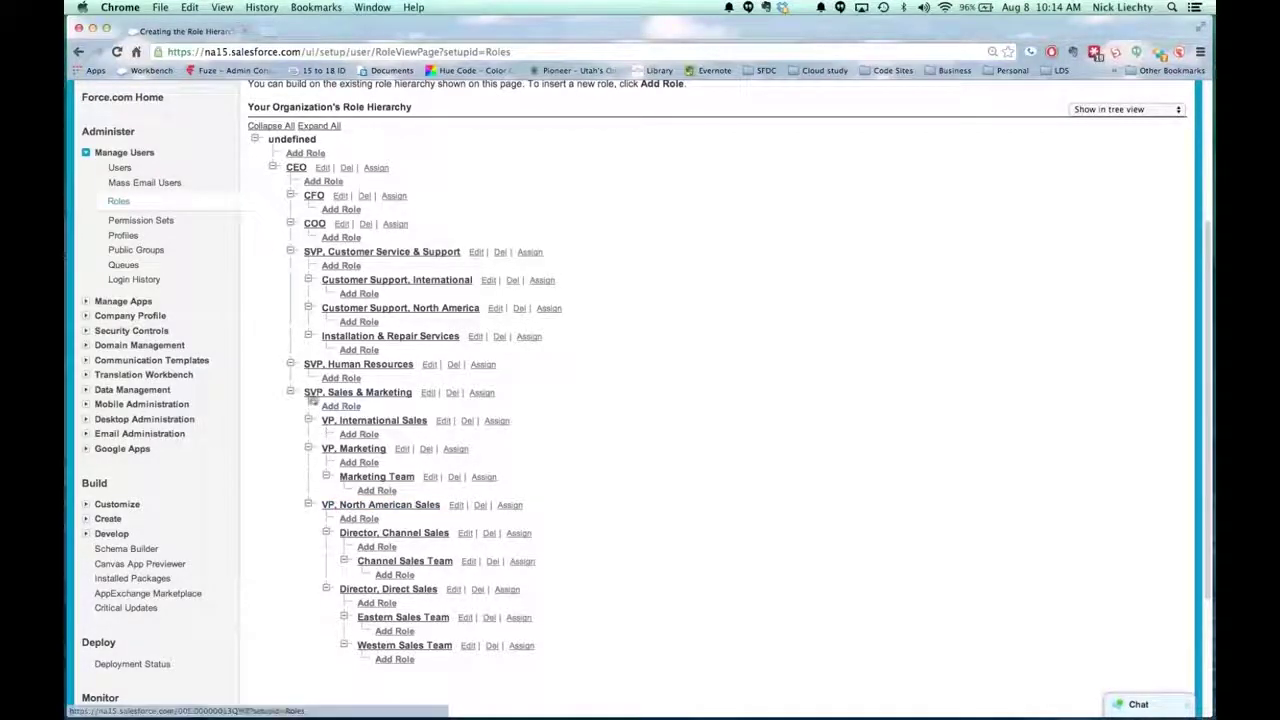
Collapse the CFO, COO, Customer Service & Support, Human Resources, International Sales and Marketing branches of the role hierarchy.
click(308, 448)
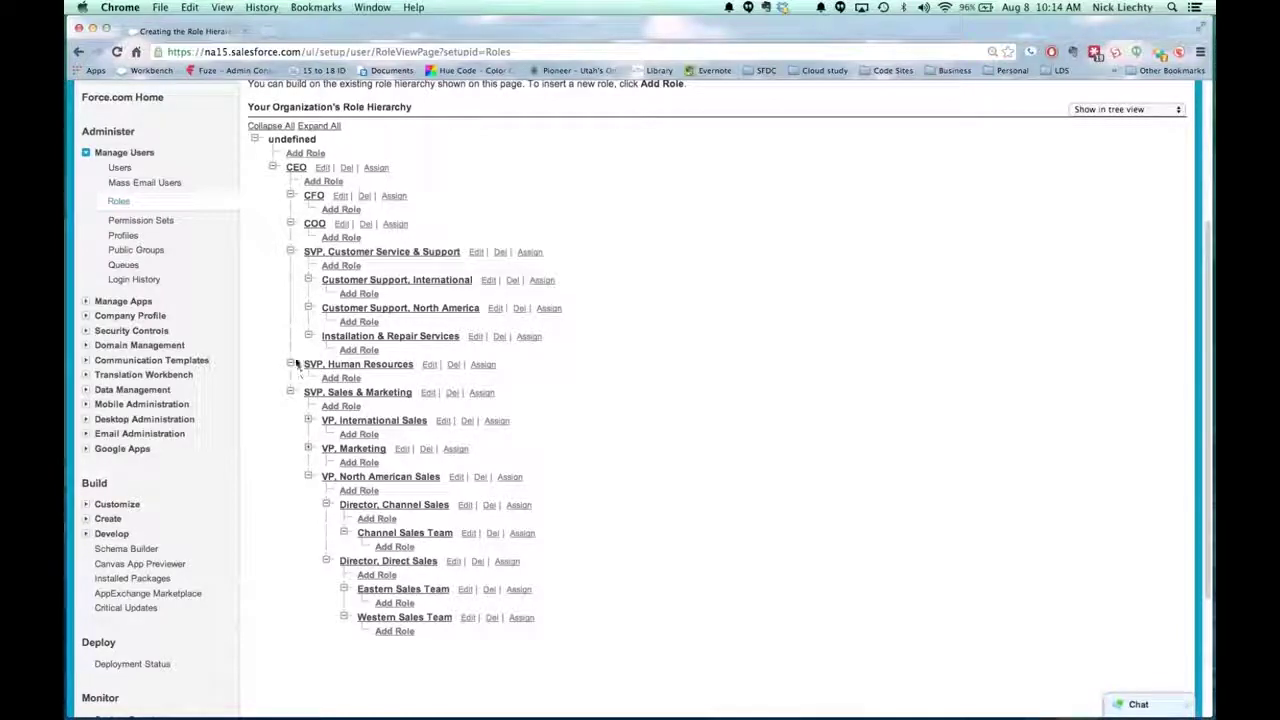
click(290, 252)
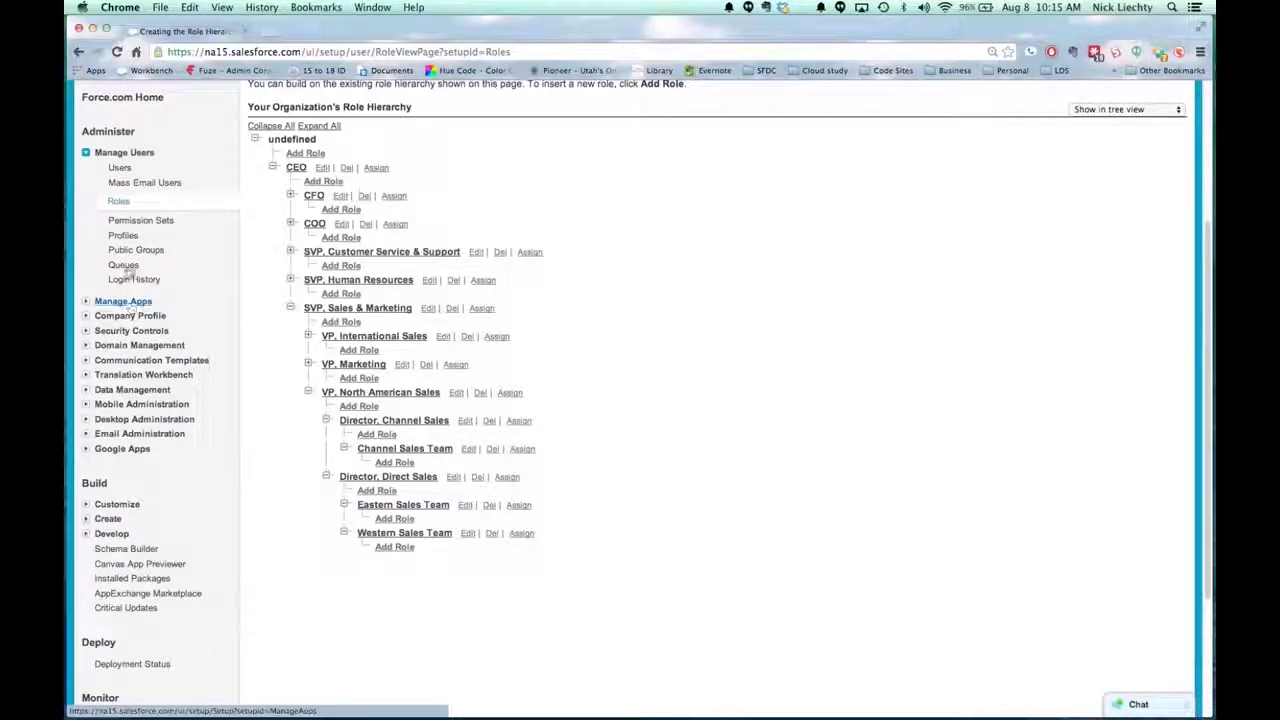
Open Sharing Settings under Security Controls and review the organization-wide defaults and the sharing rules for each object.
click(86, 331)
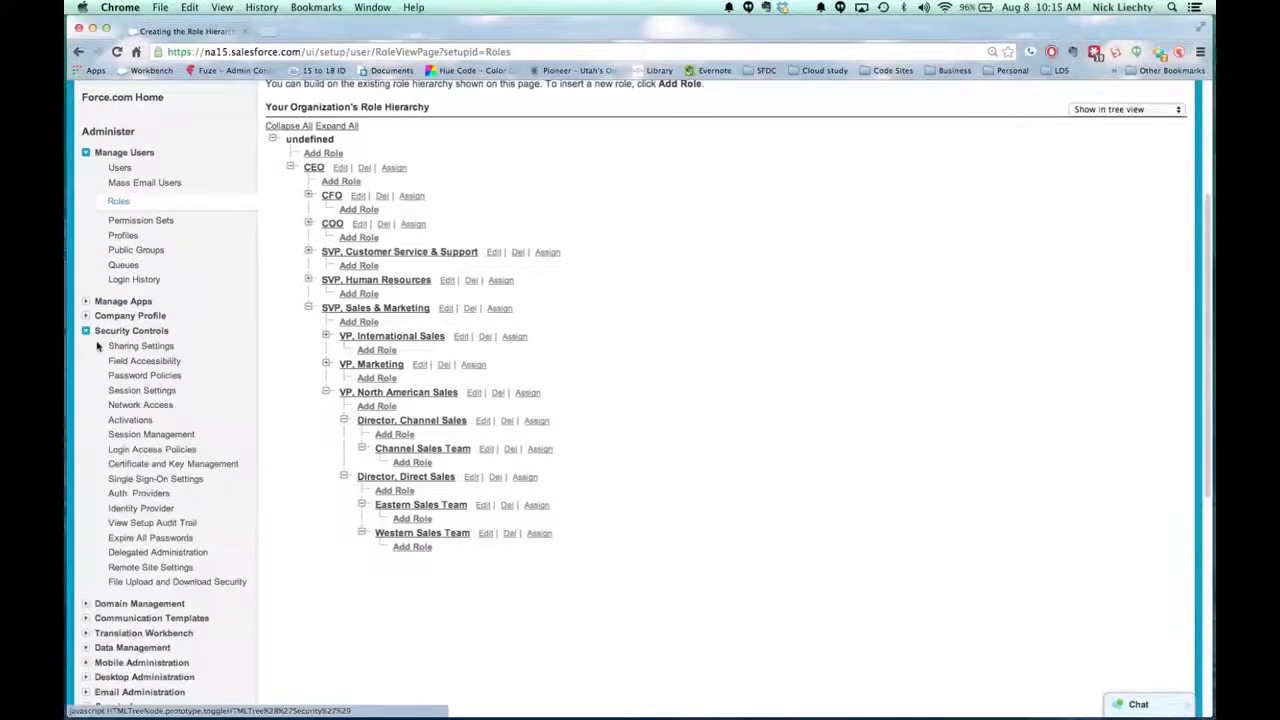
click(138, 346)
scroll(416, 447, down, 2)
scroll(416, 447, down, 1)
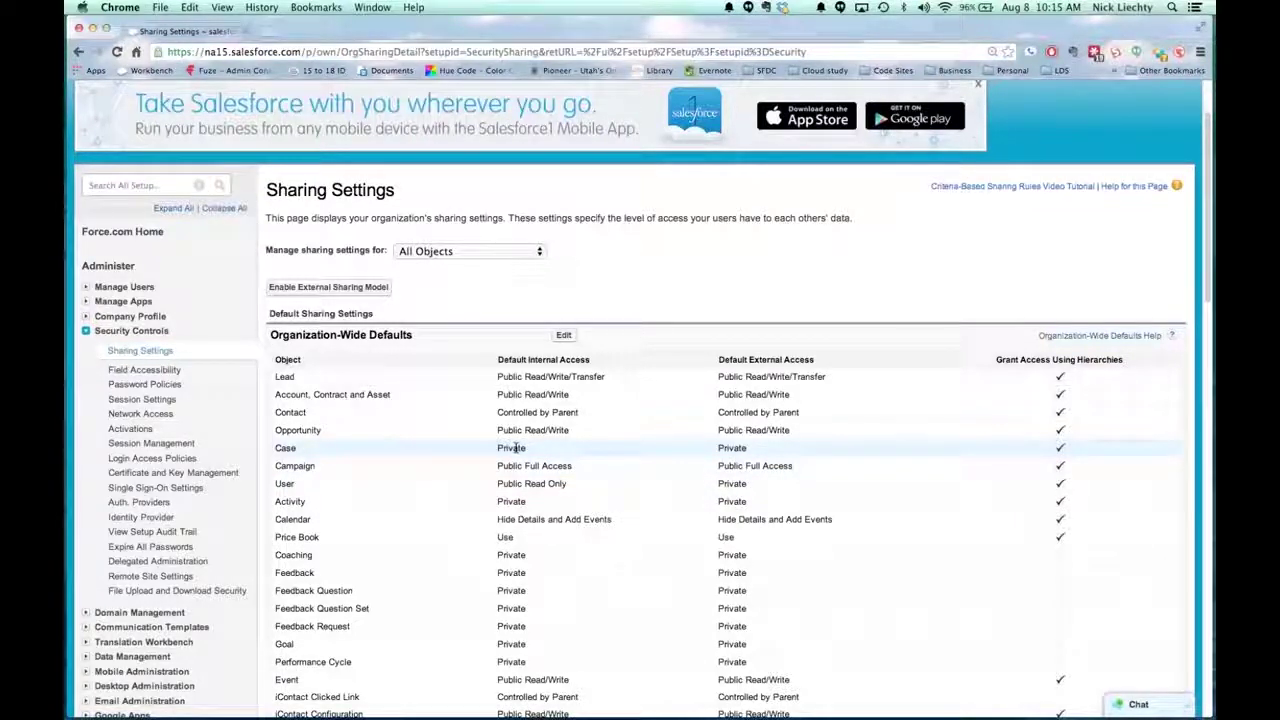
scroll(510, 447, down, 10)
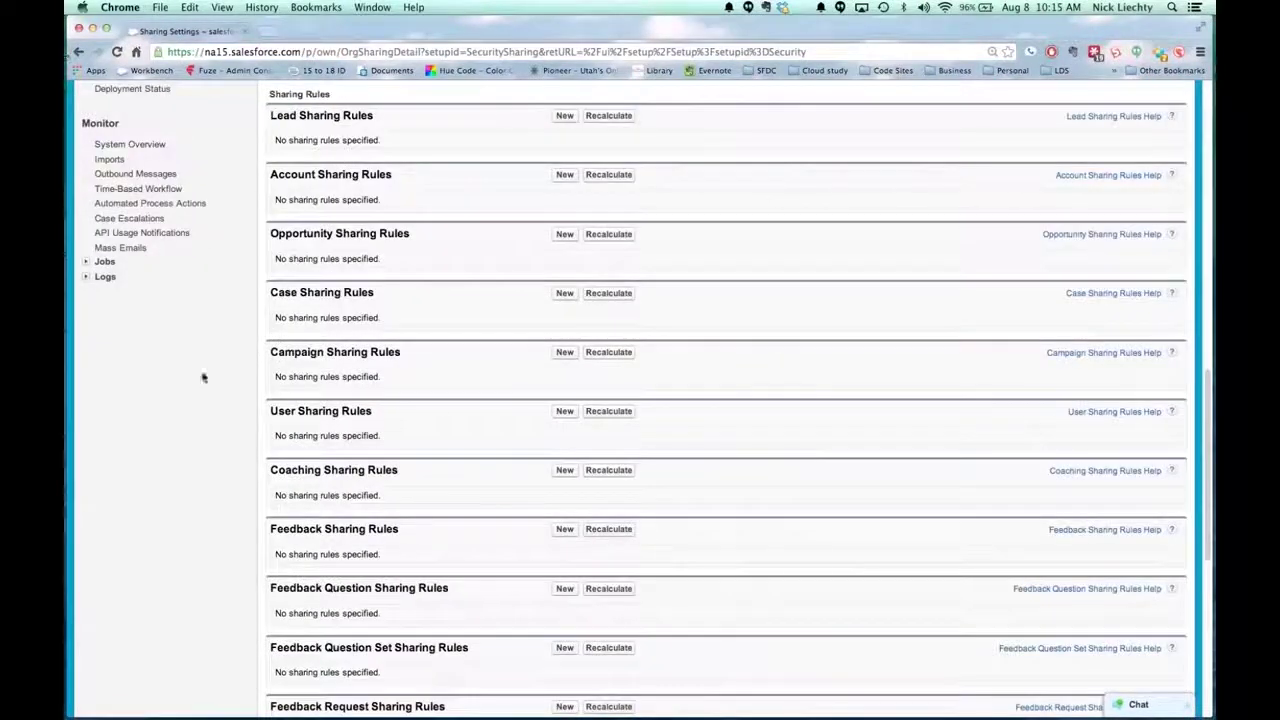
scroll(369, 393, up, 15)
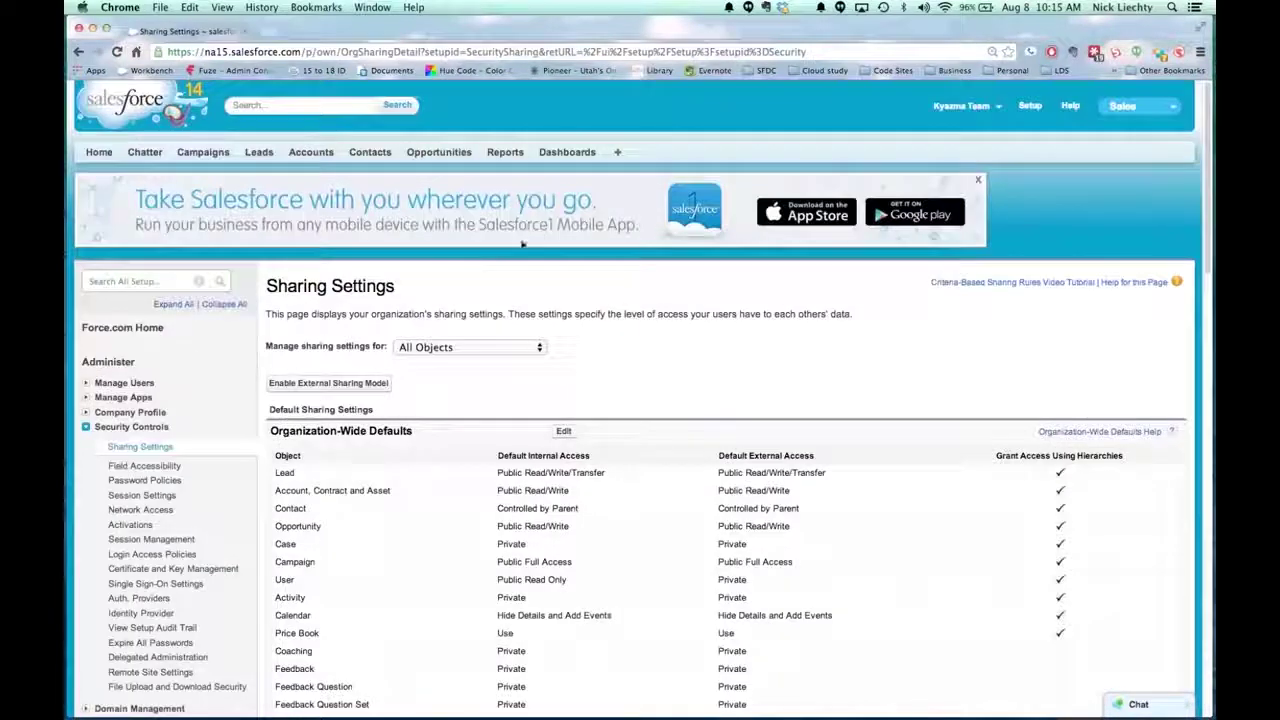
Open the full list of objects in a new browser tab, go to the "need help with phone" case, and view its sharing details.
super+click(617, 152)
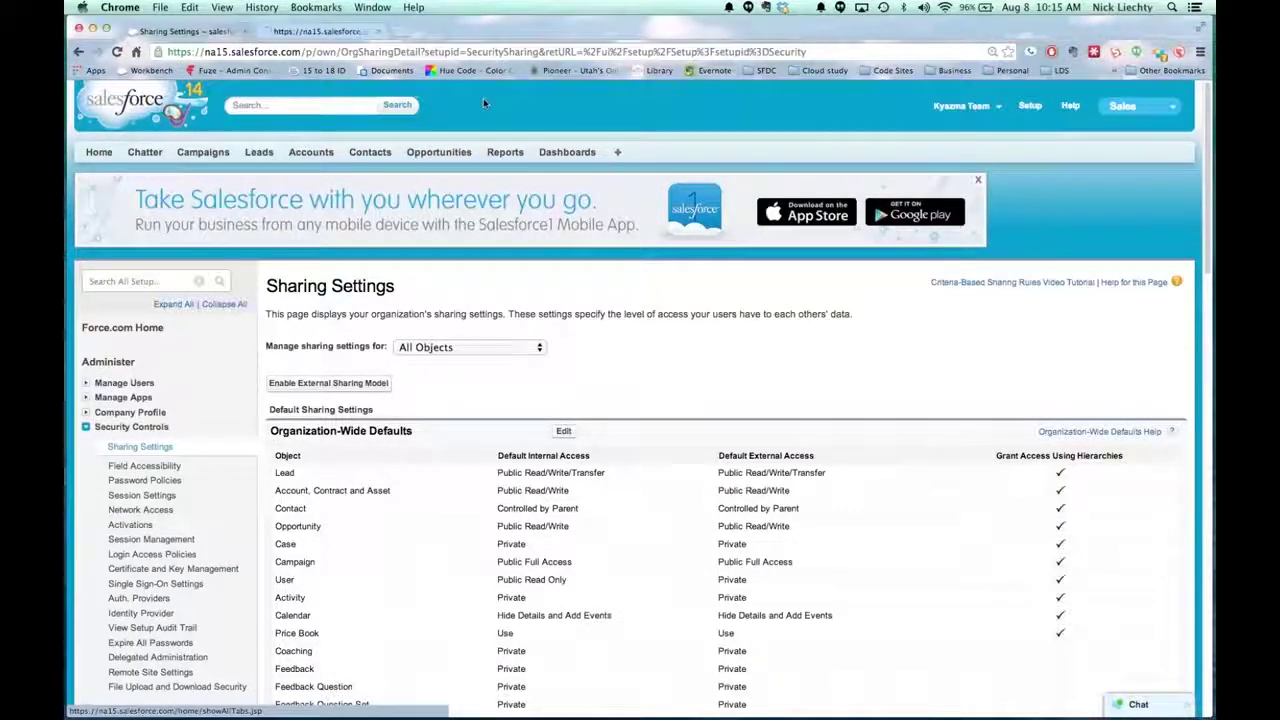
click(325, 32)
click(288, 349)
click(278, 312)
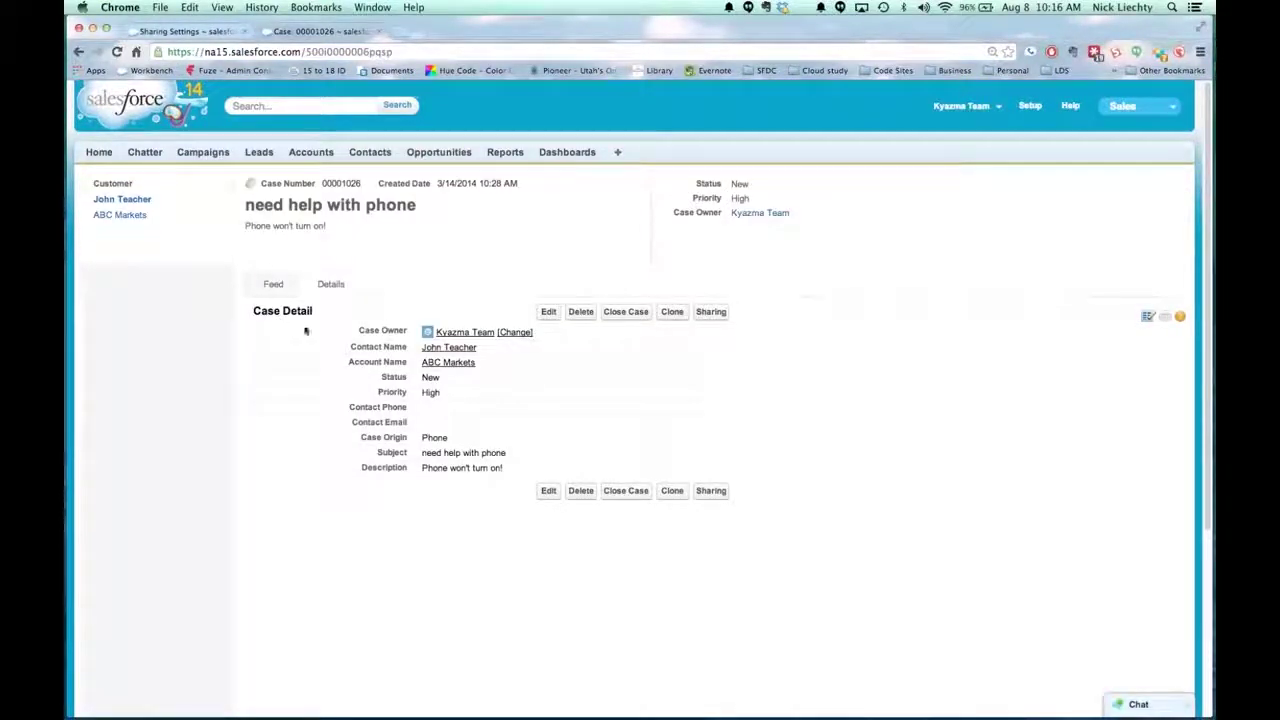
click(672, 312)
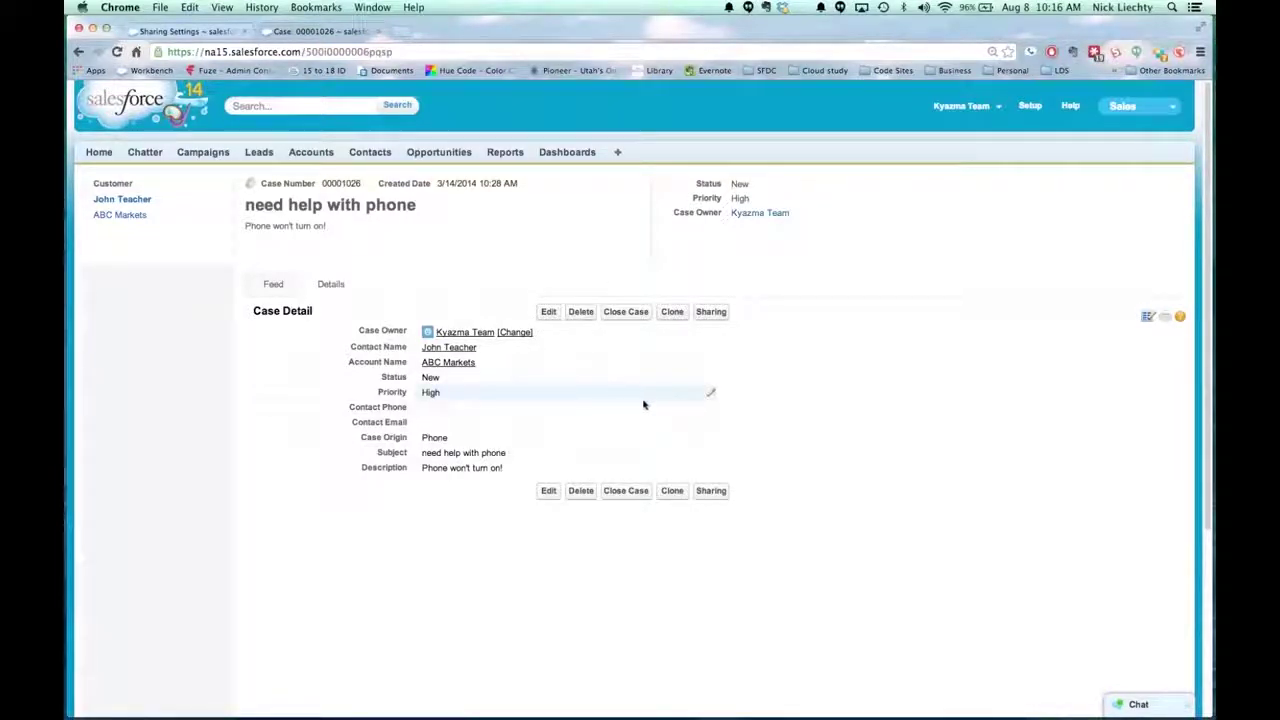
click(715, 314)
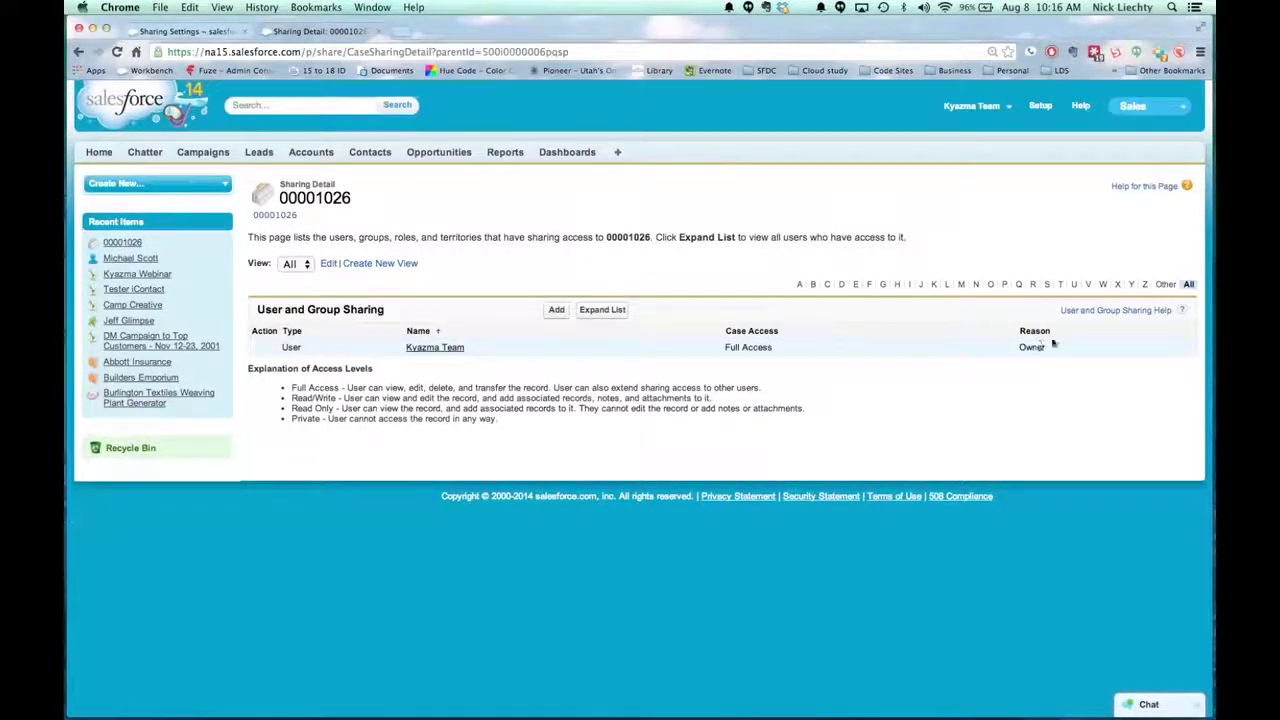
Manually share the case with one individual user other than its owner, granting Read Only case access, and save the sharing.
click(557, 309)
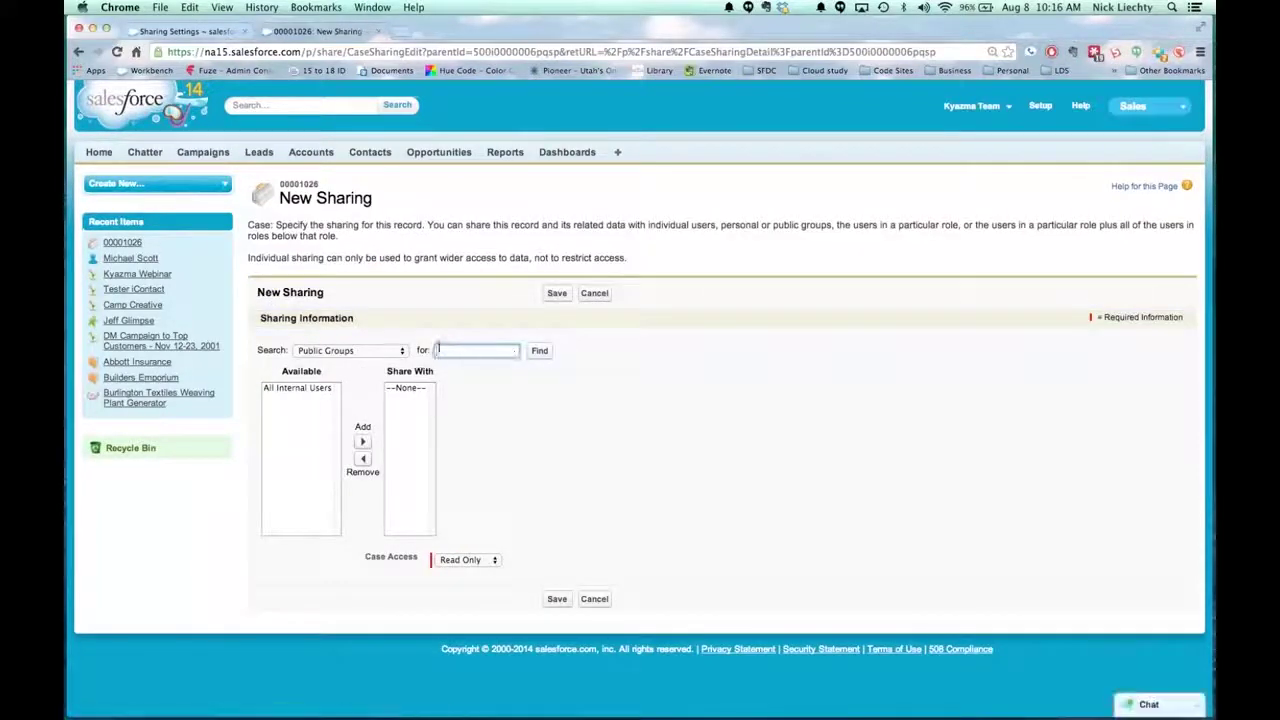
click(398, 351)
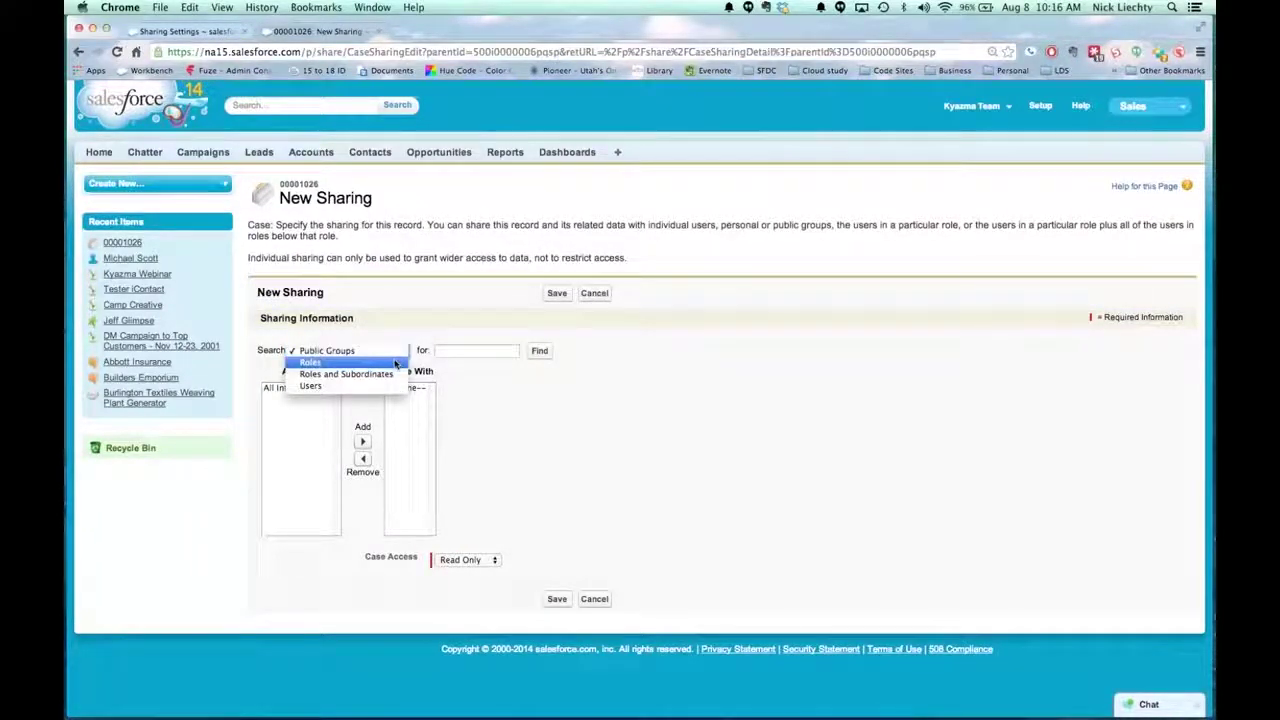
click(386, 386)
click(337, 400)
click(373, 442)
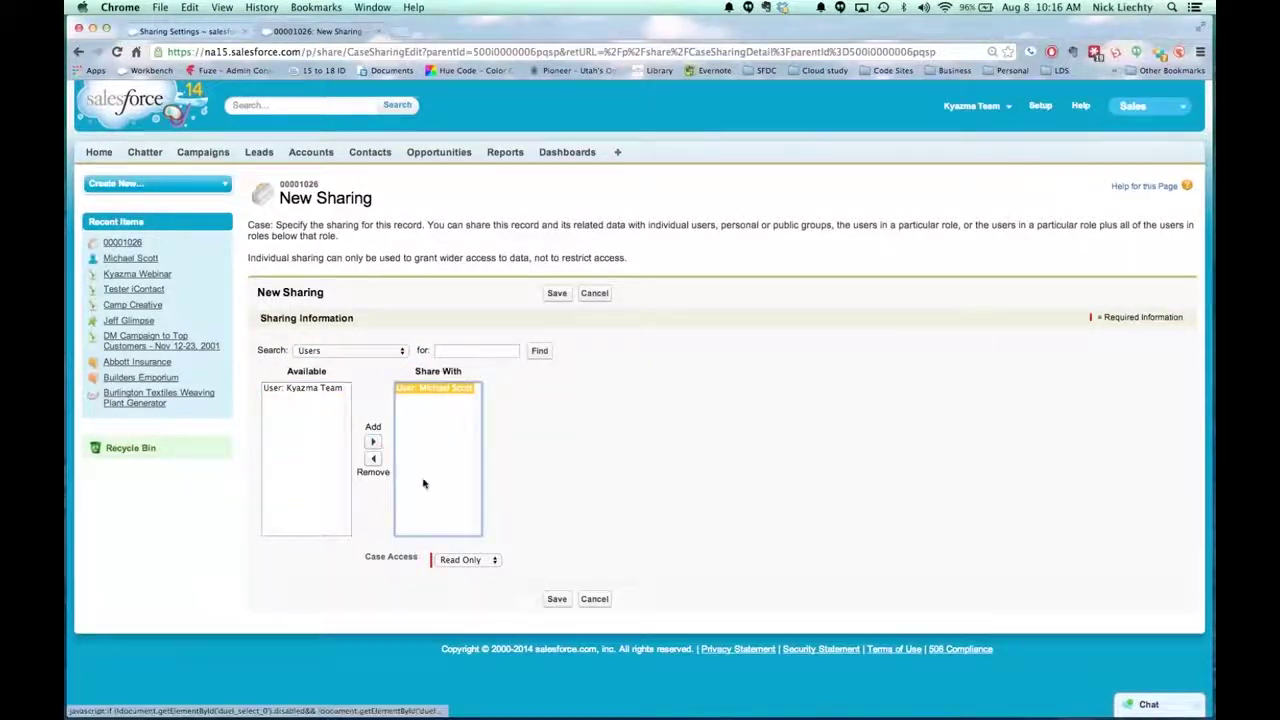
click(485, 564)
click(485, 561)
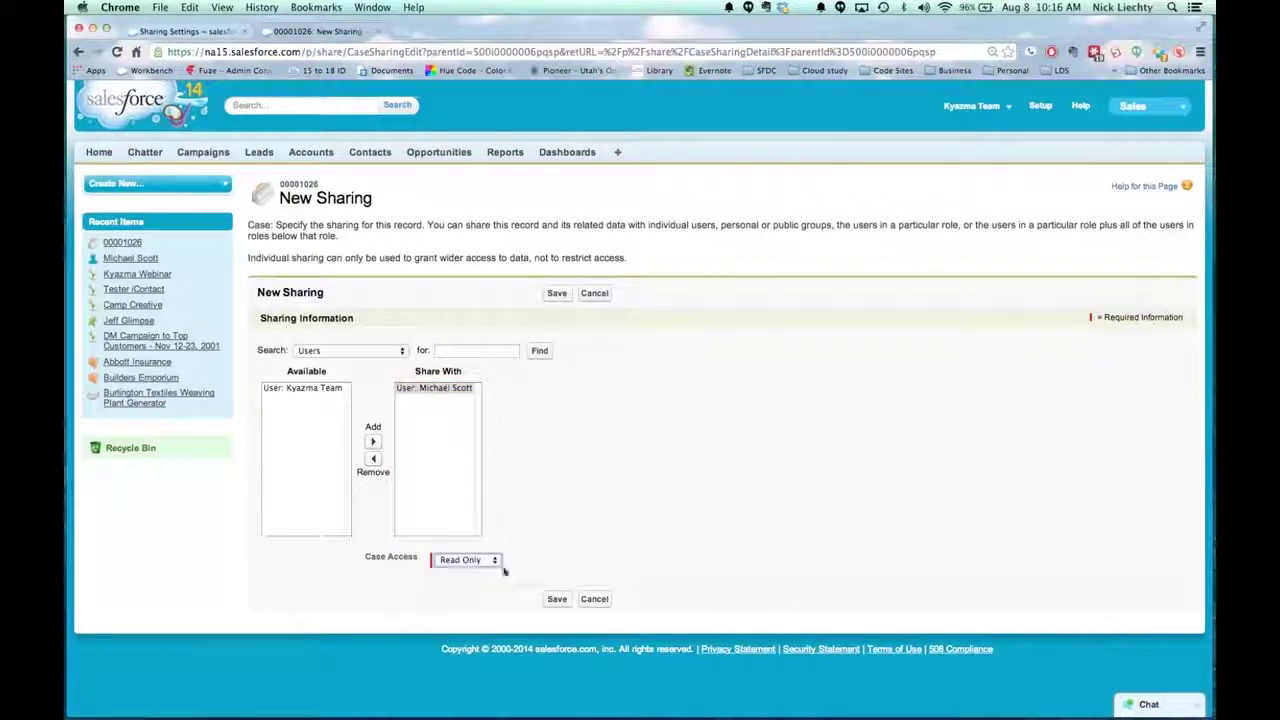
click(557, 599)
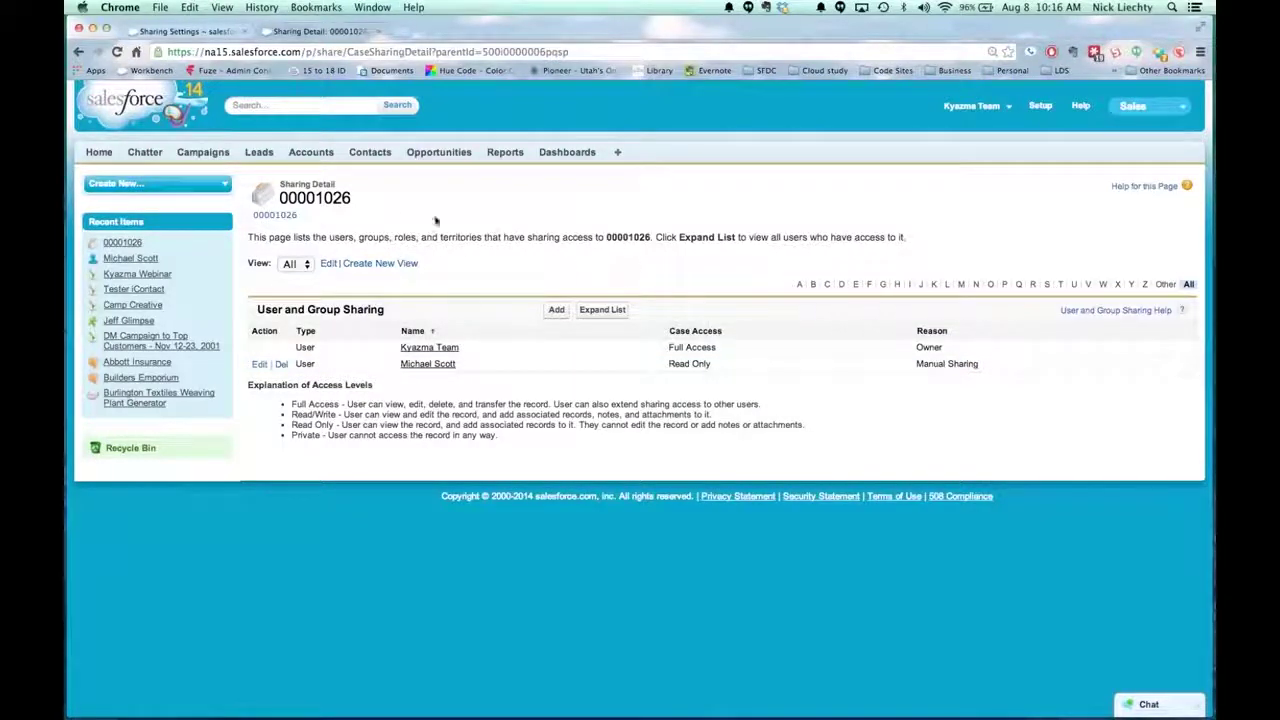
Open the Abbott Insurance account record from the recent accounts.
click(316, 155)
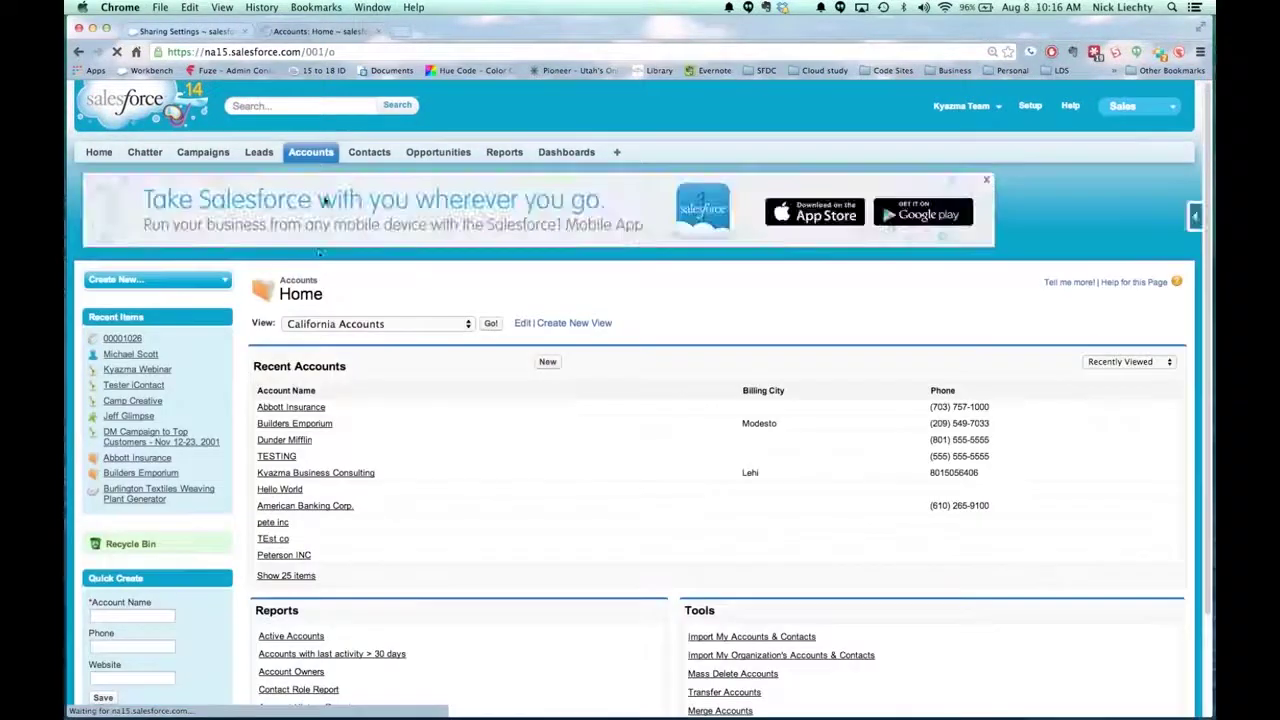
click(300, 408)
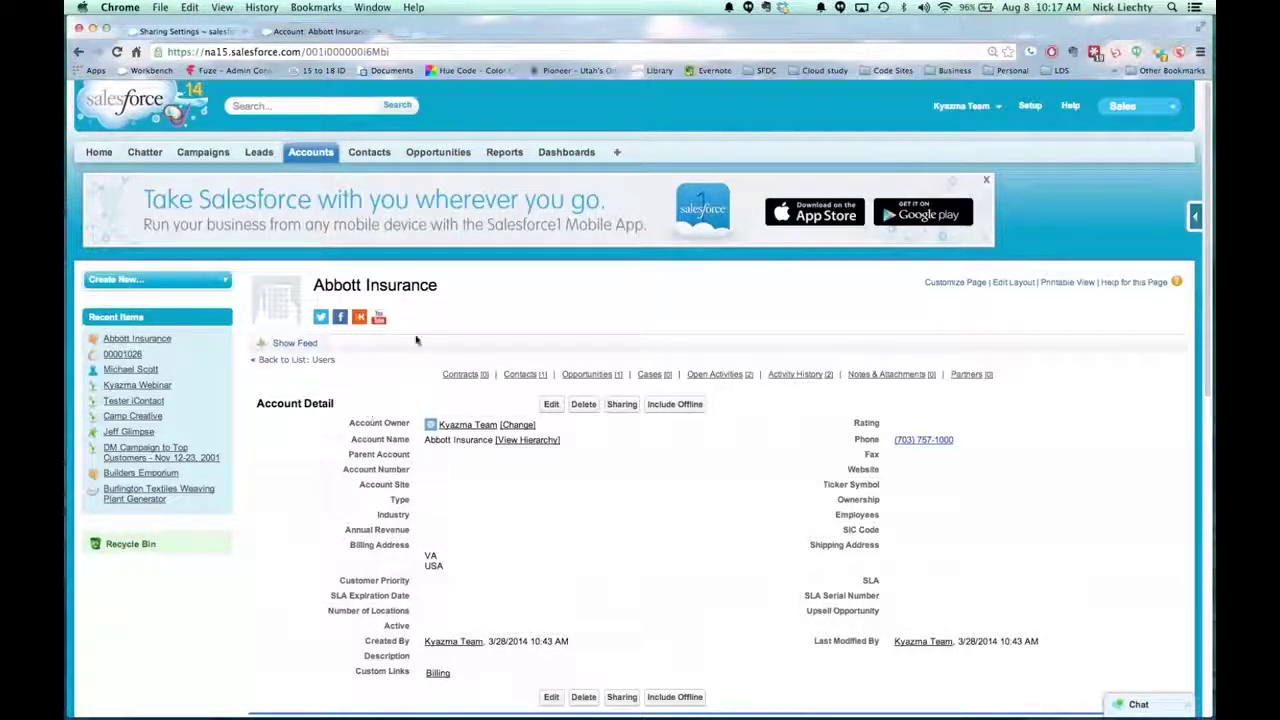
Search the setup tree for "team", open the Account Teams setup, and enable account teams for the organization.
click(185, 31)
click(162, 281)
text(team)
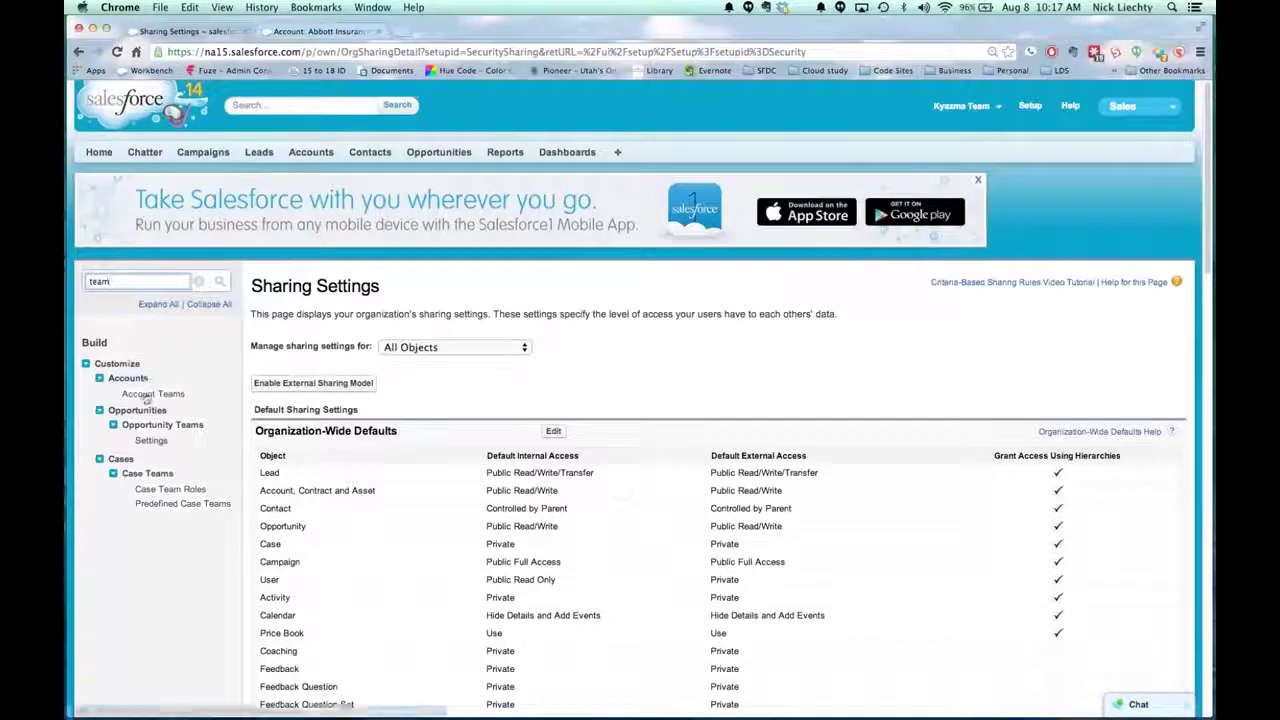
click(148, 394)
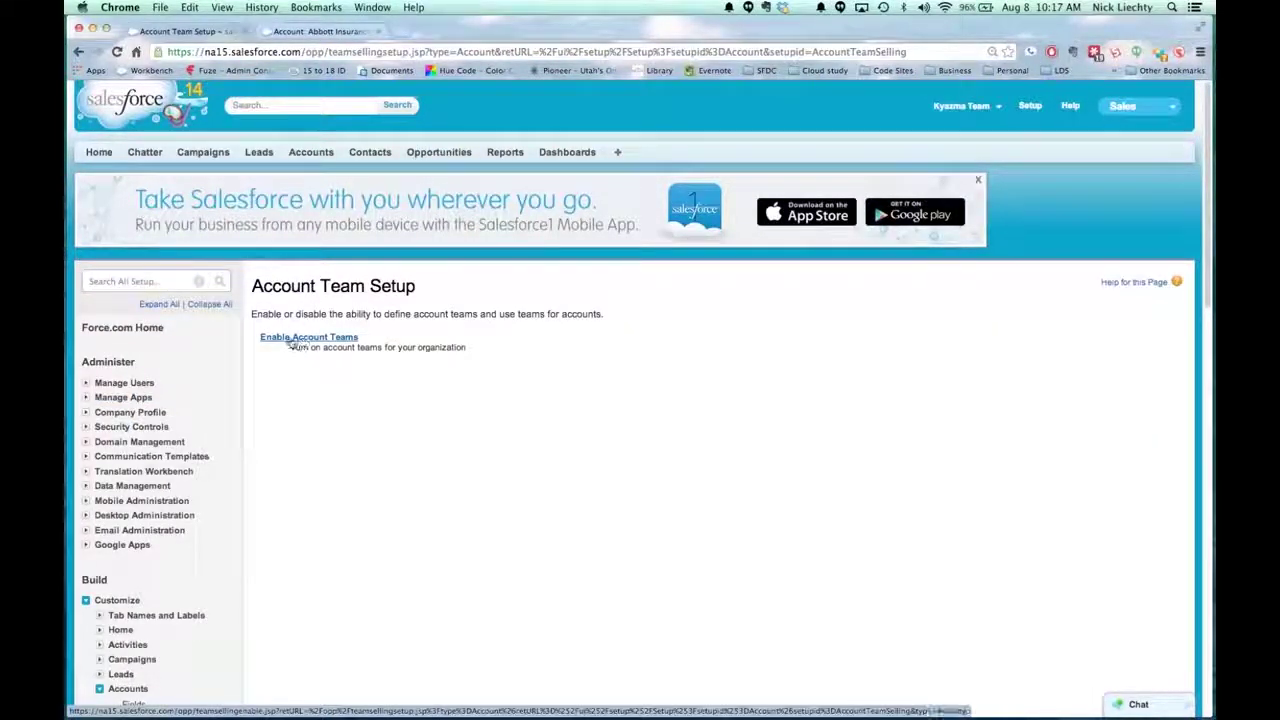
click(312, 340)
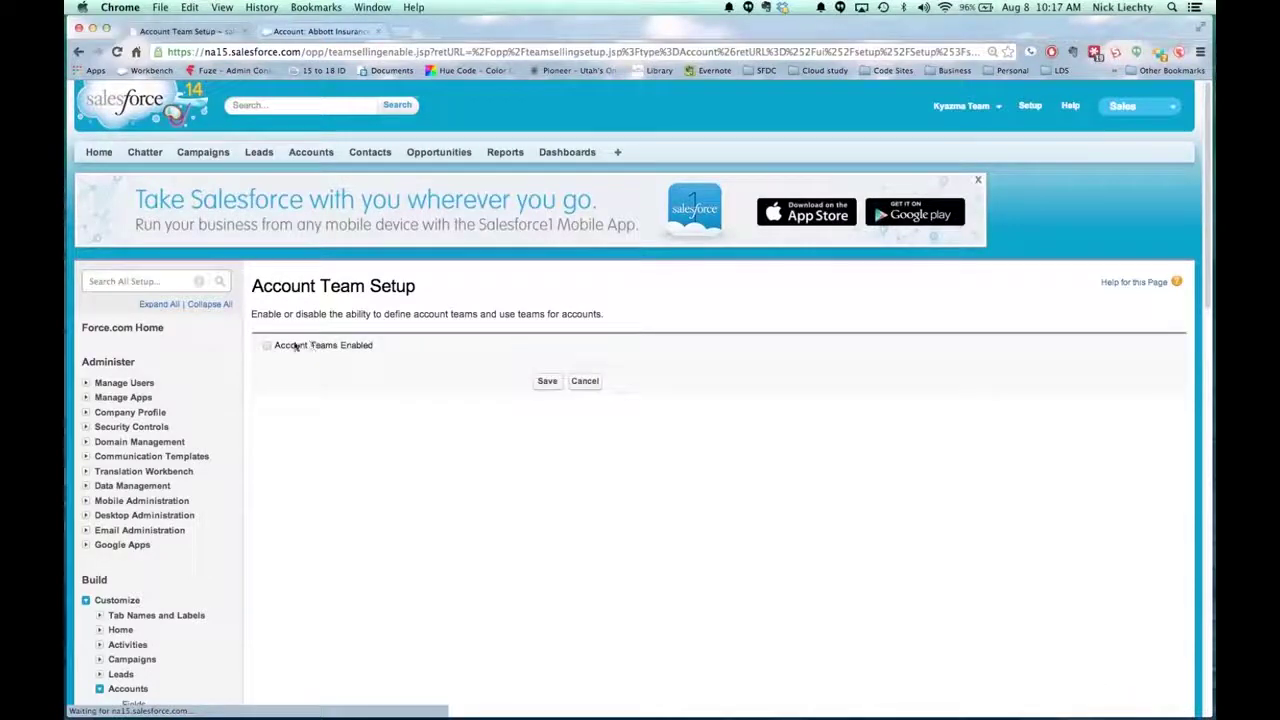
click(267, 345)
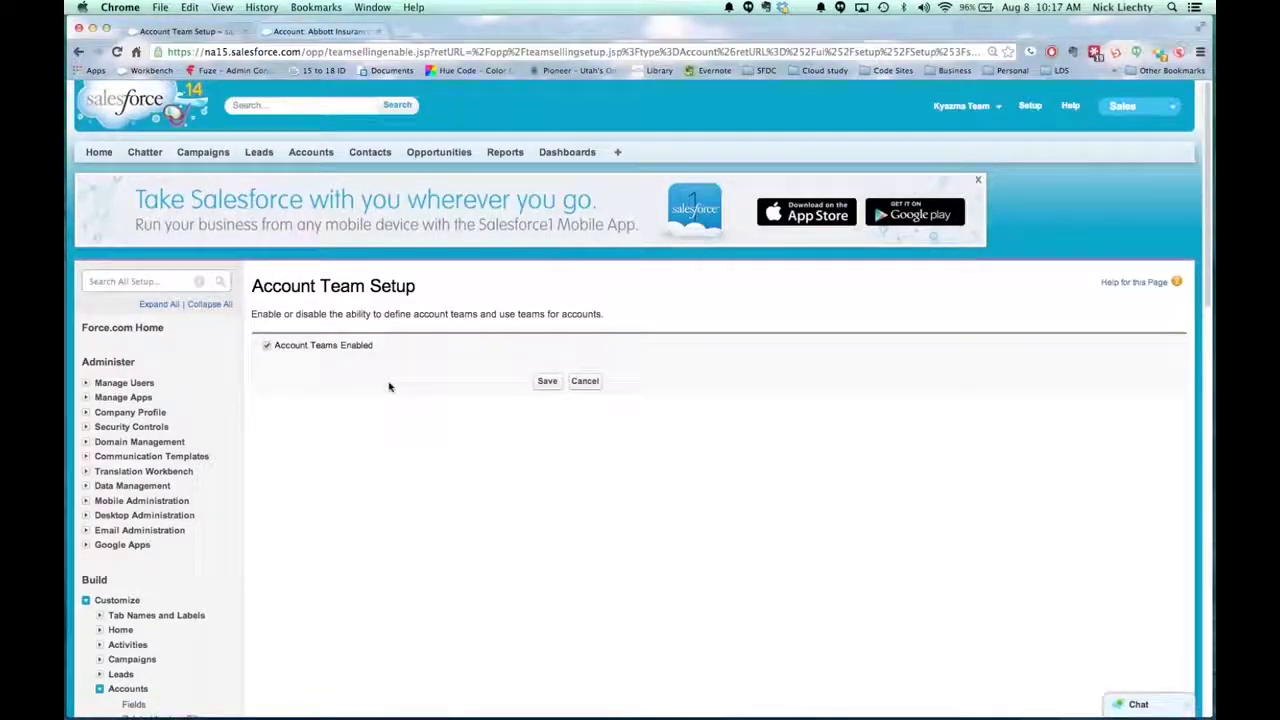
click(548, 382)
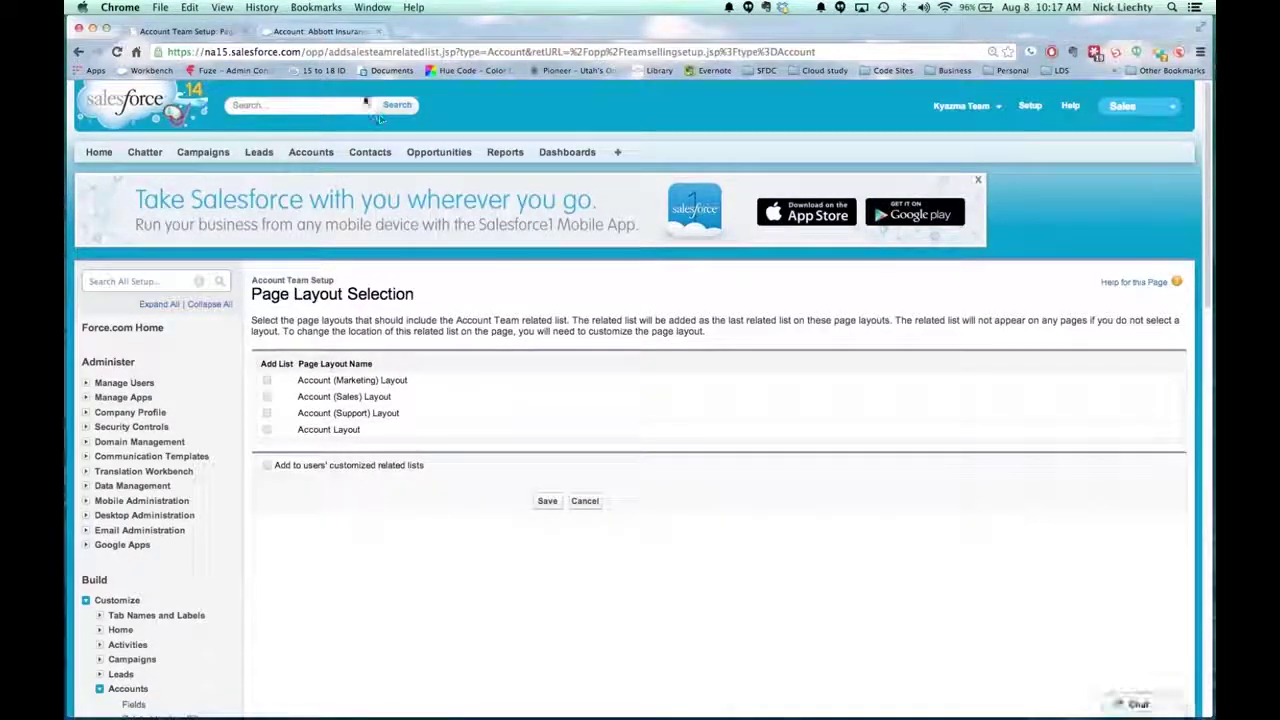
Return to the Abbott Insurance account, reload it, and check its related lists for an account team section.
click(330, 33)
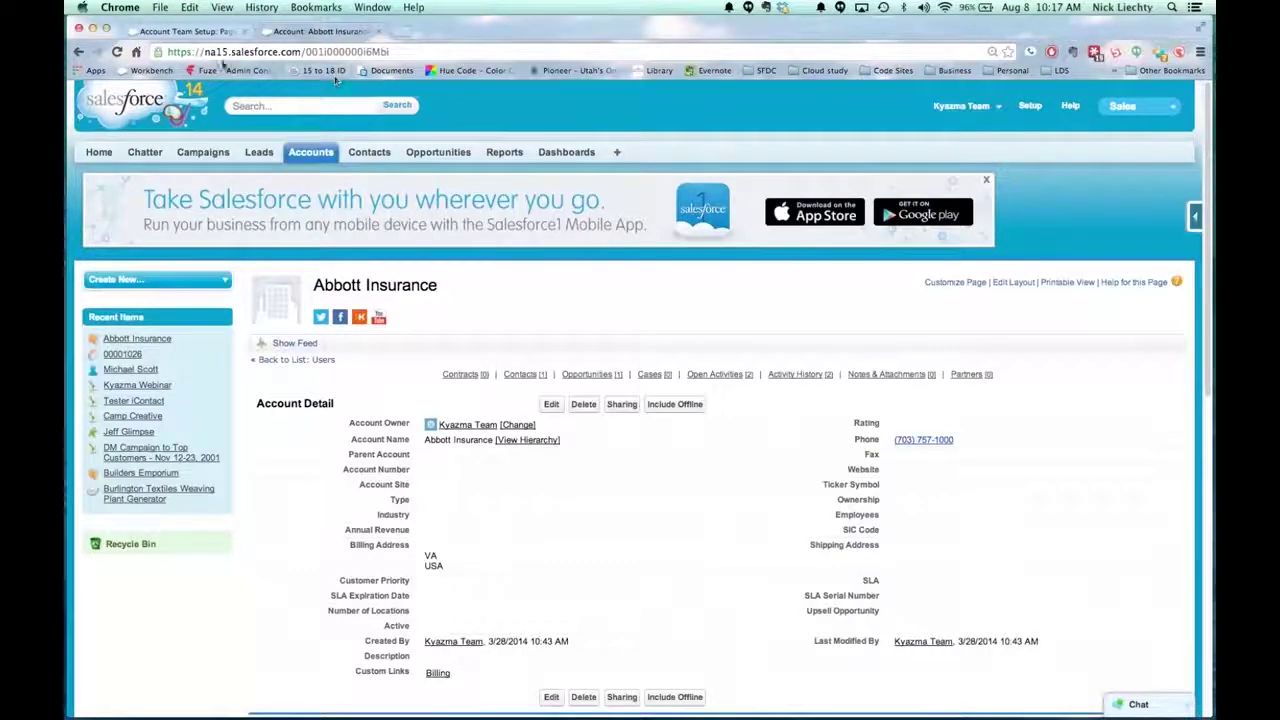
click(116, 51)
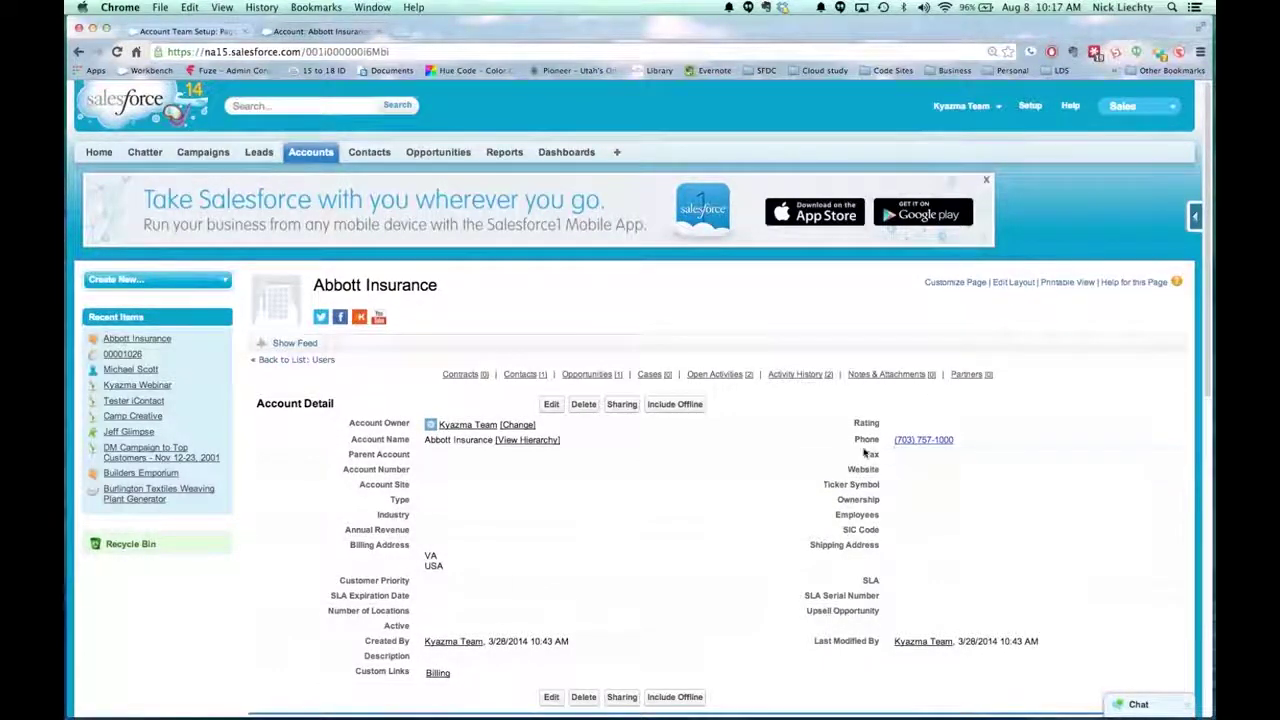
scroll(857, 462, down, 10)
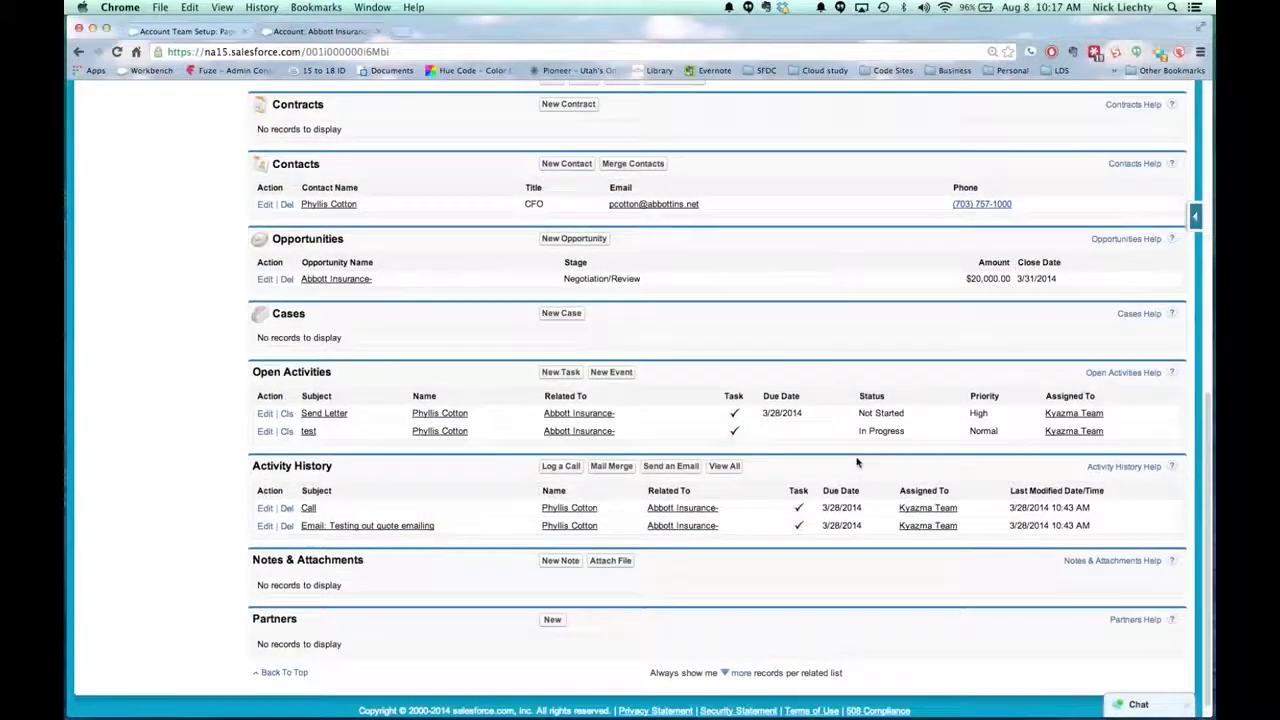
scroll(857, 462, up, 2)
scroll(857, 462, up, 10)
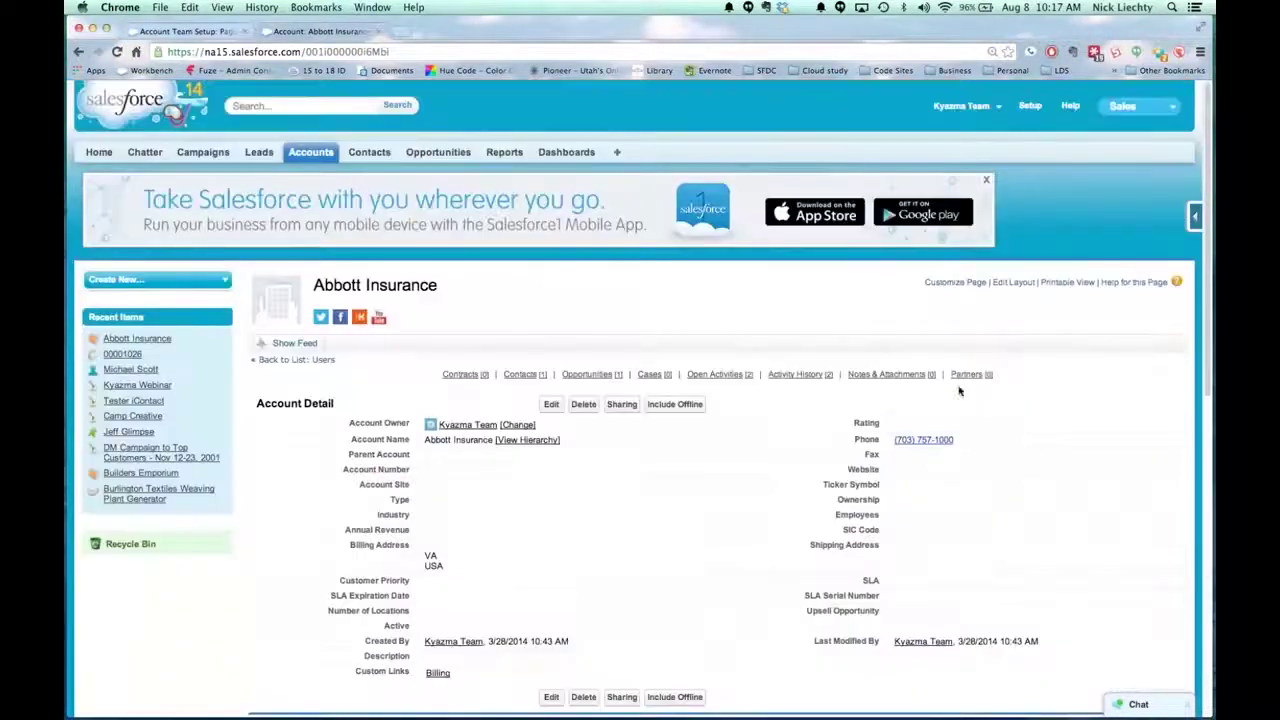
Add the Account Team related list between Cases and Open Activities in the account page layout, and save it, overwriting users' related list customizations.
click(1005, 283)
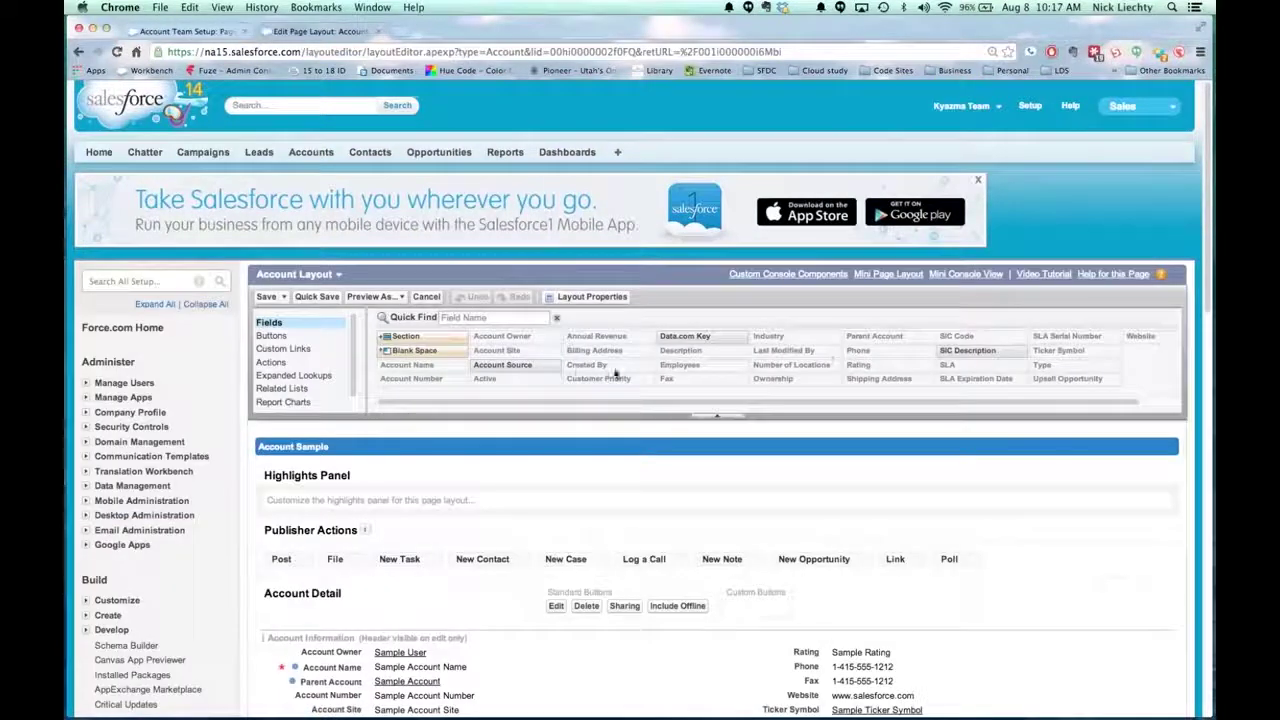
click(262, 389)
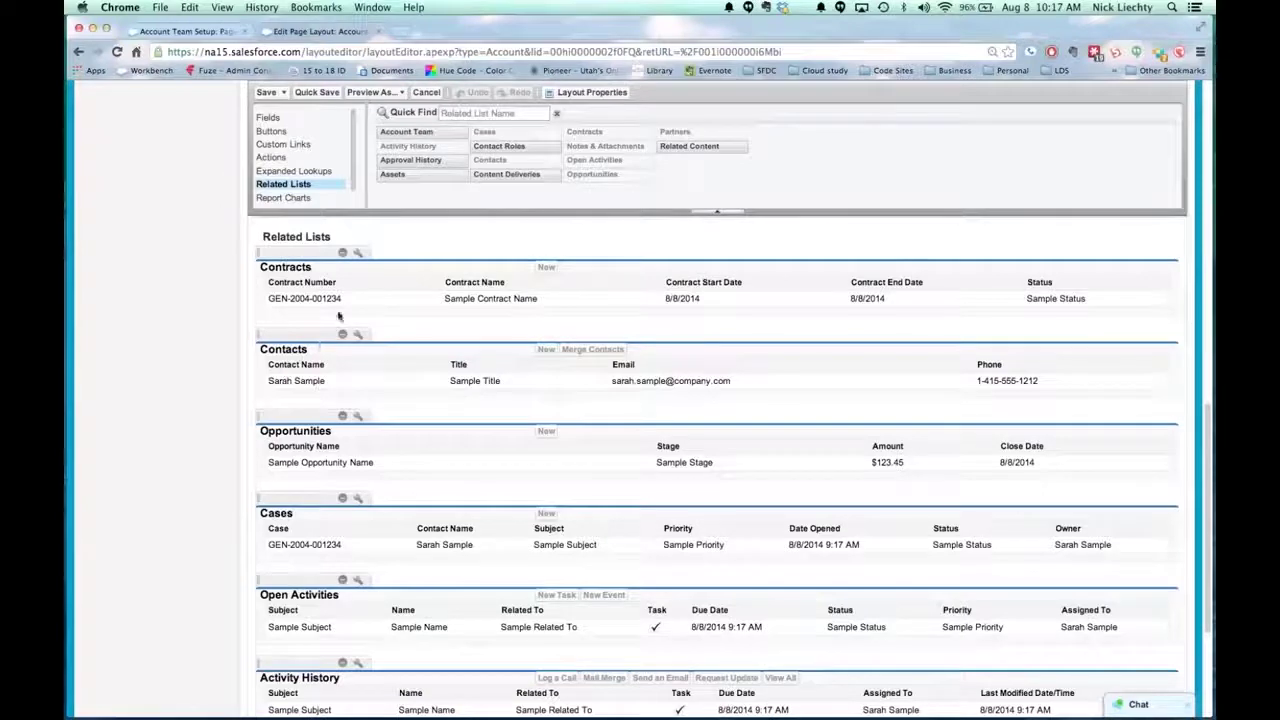
drag(409, 133, 343, 590)
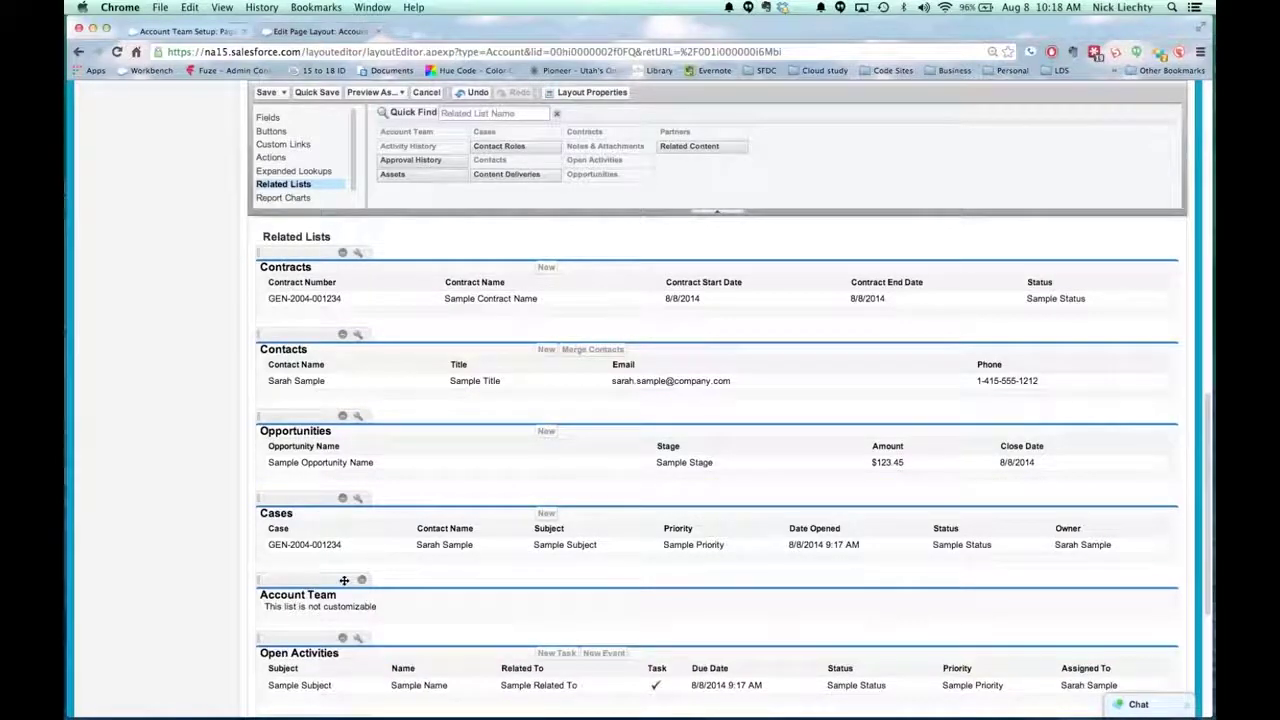
click(266, 92)
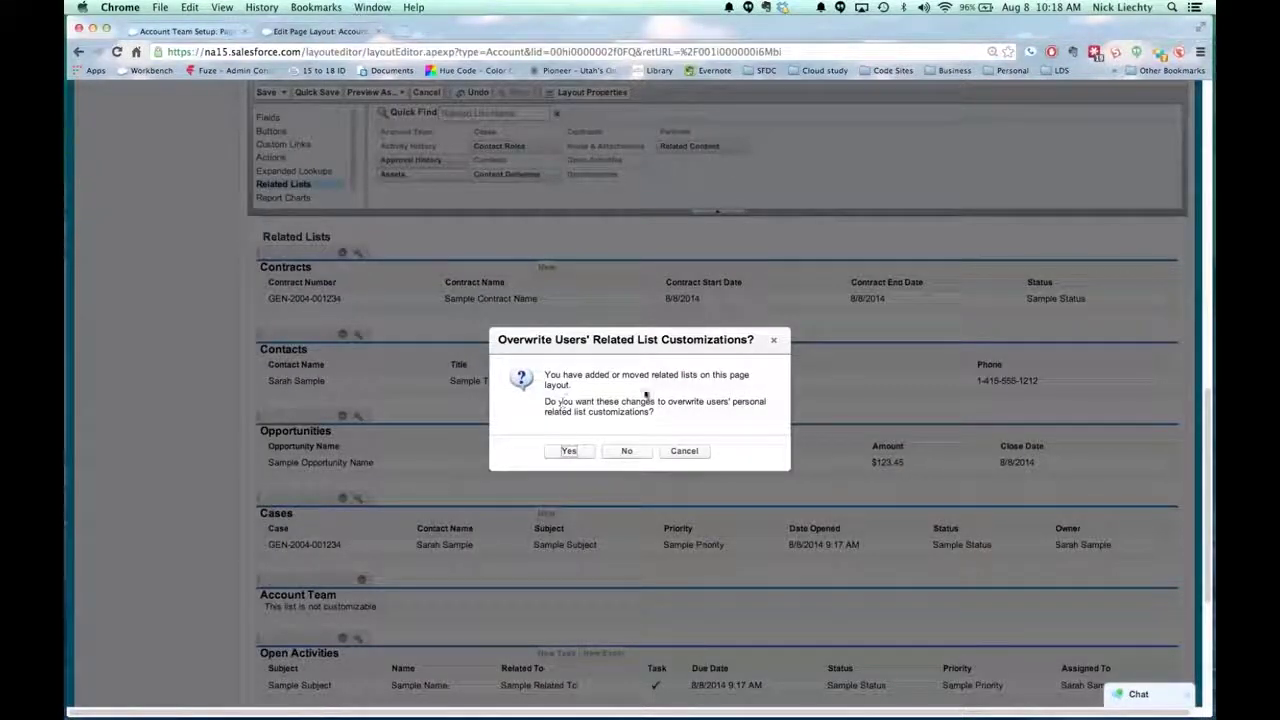
click(574, 452)
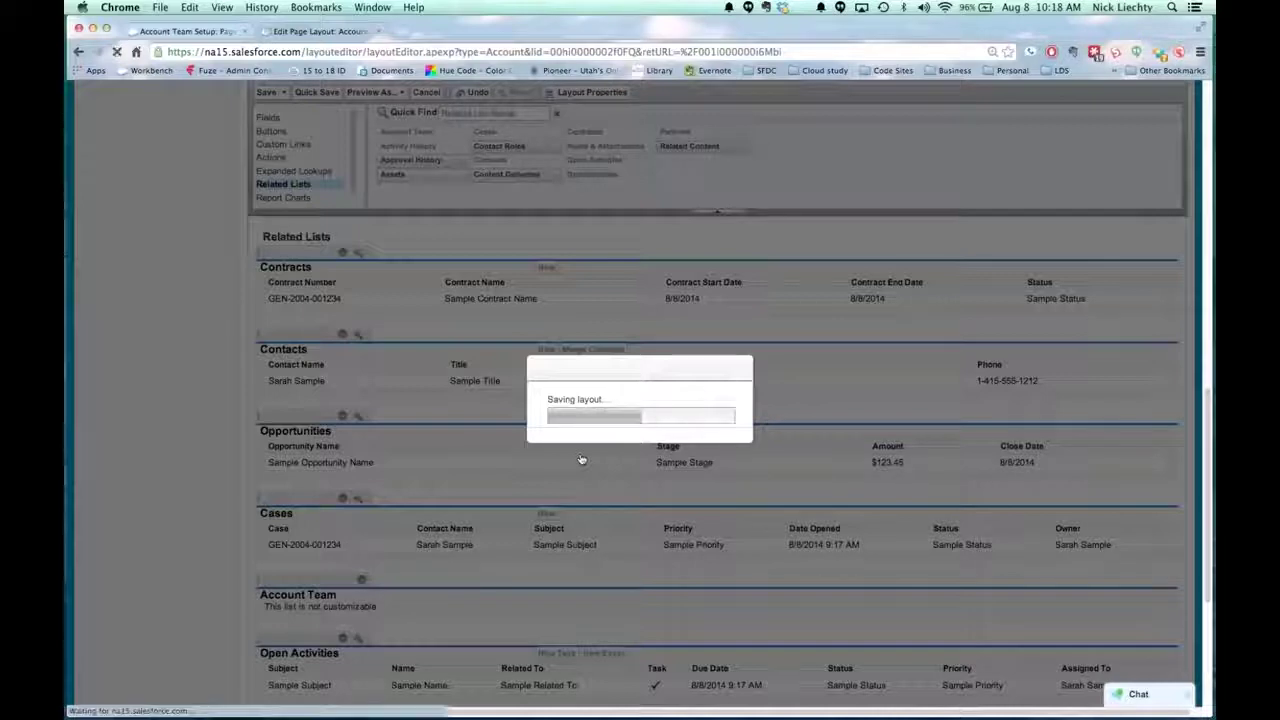
Add an account team member to Abbott Insurance by looking up the user, with Read/Write case access.
scroll(580, 460, down, 10)
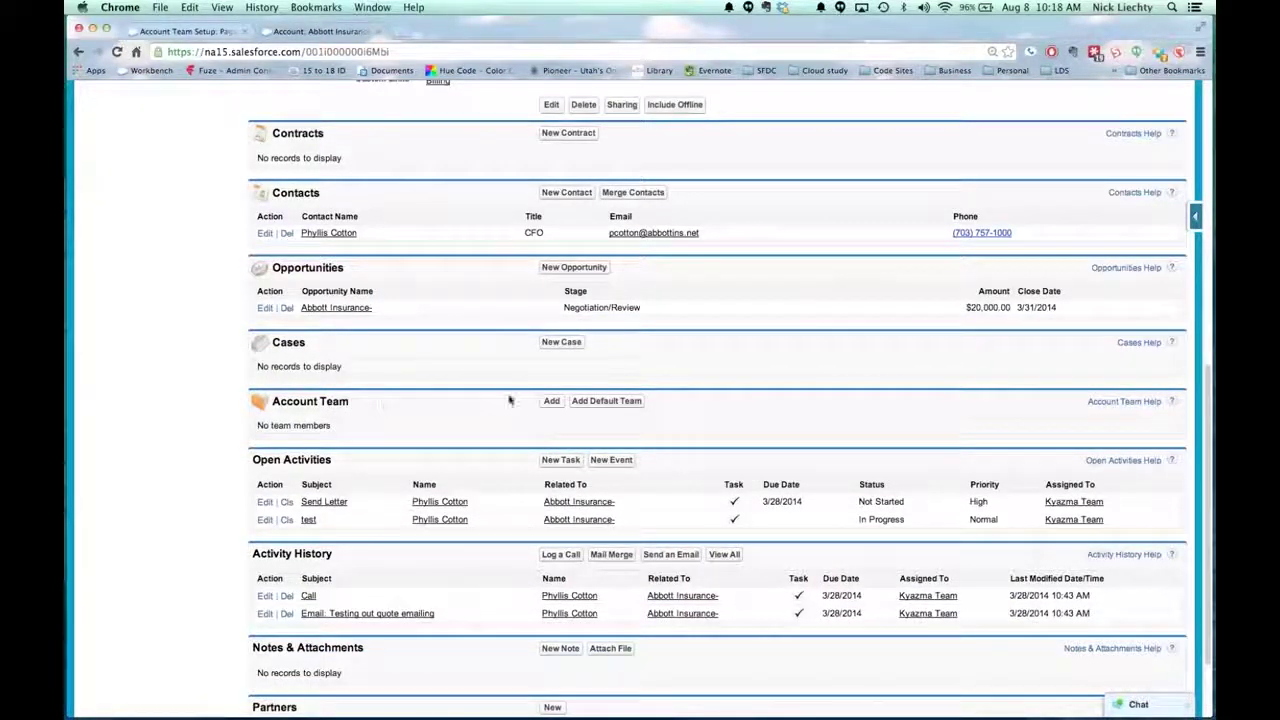
click(553, 401)
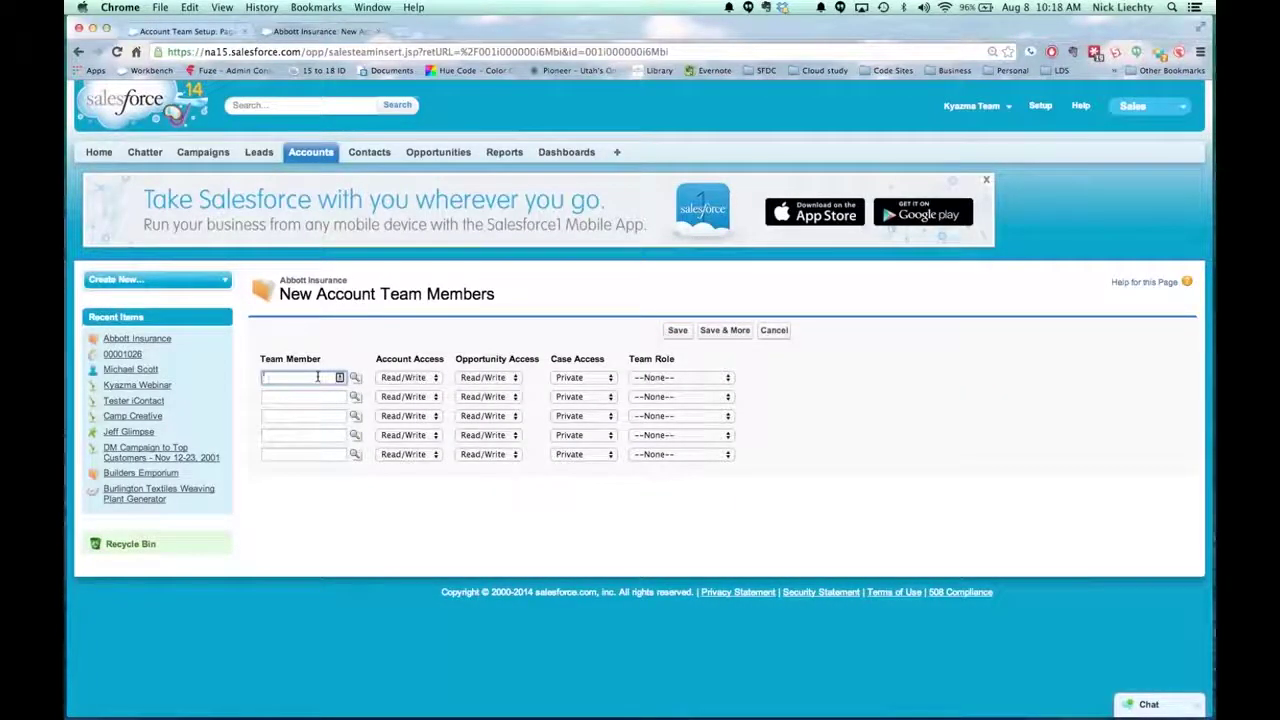
click(354, 377)
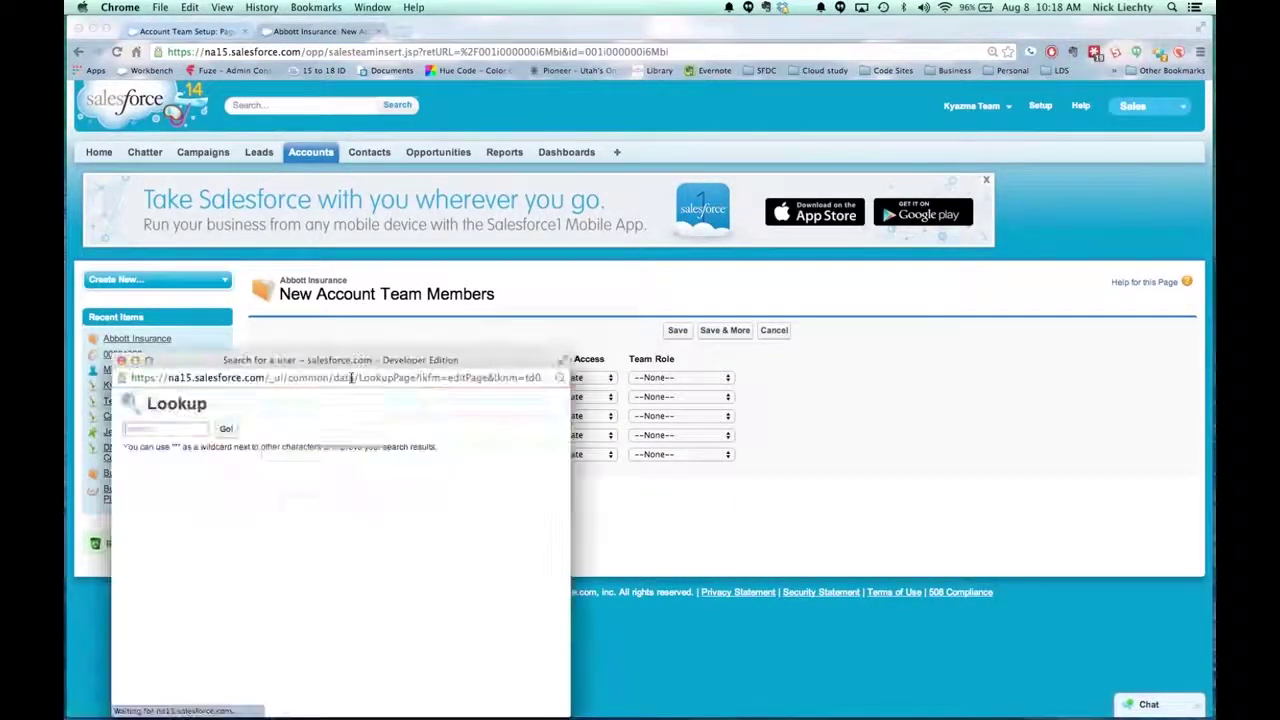
click(172, 543)
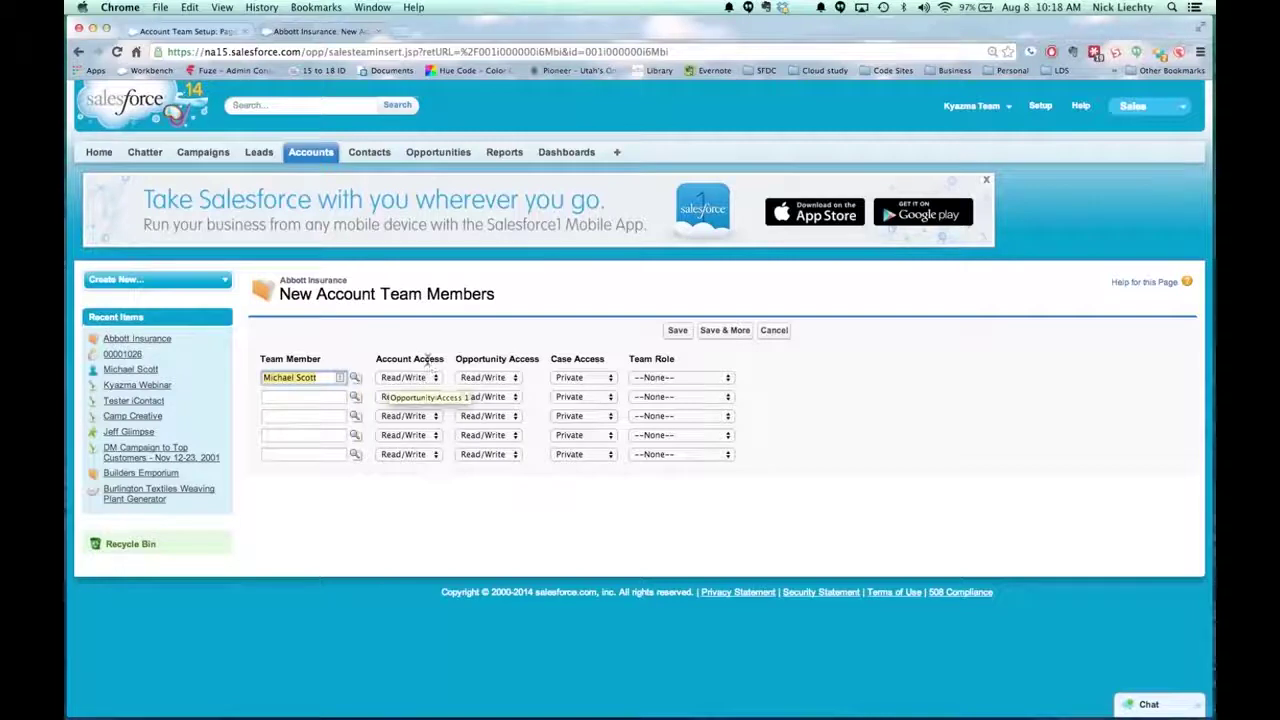
click(587, 378)
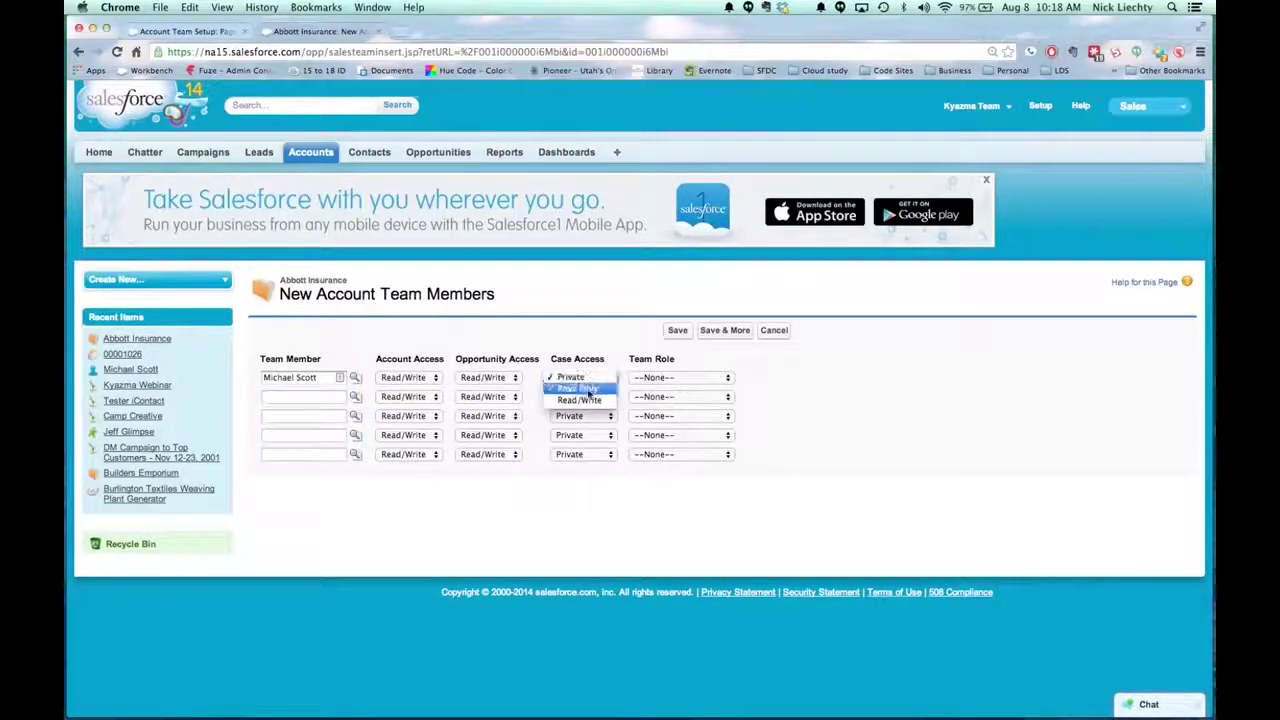
click(587, 396)
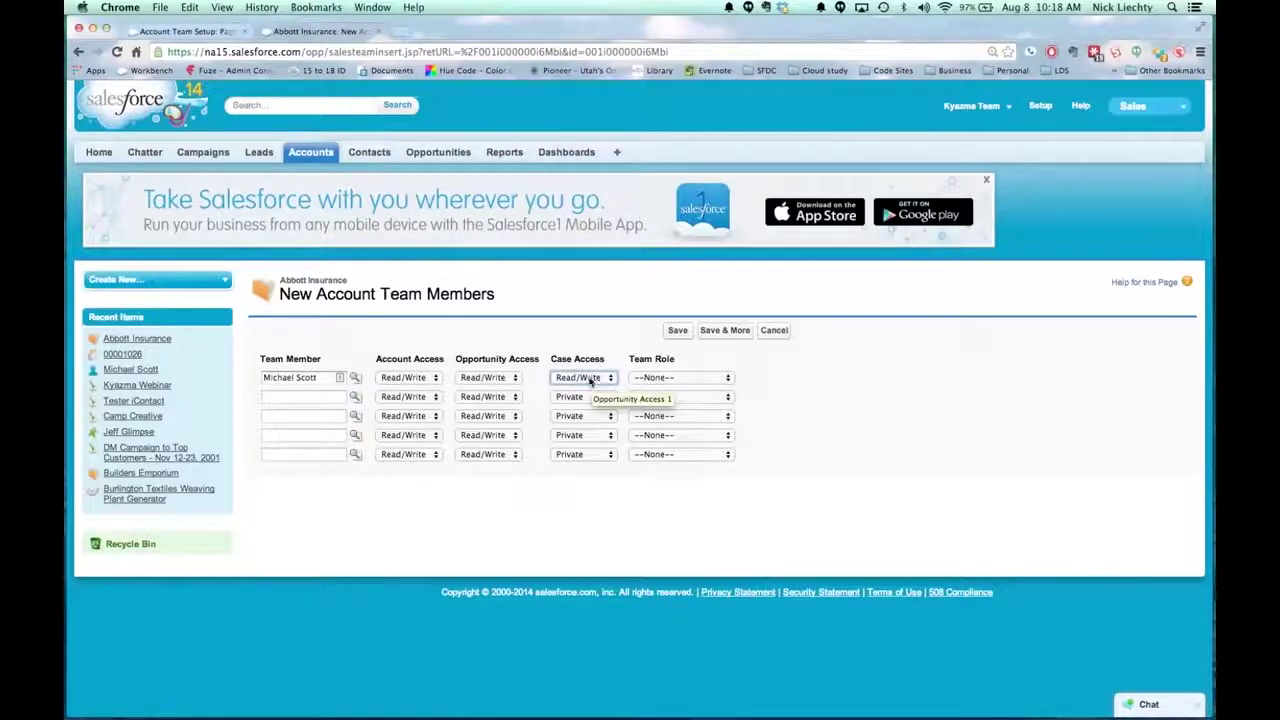
Set the new team member's role to Sales Rep, save, and check the account's Account Team related list.
click(678, 333)
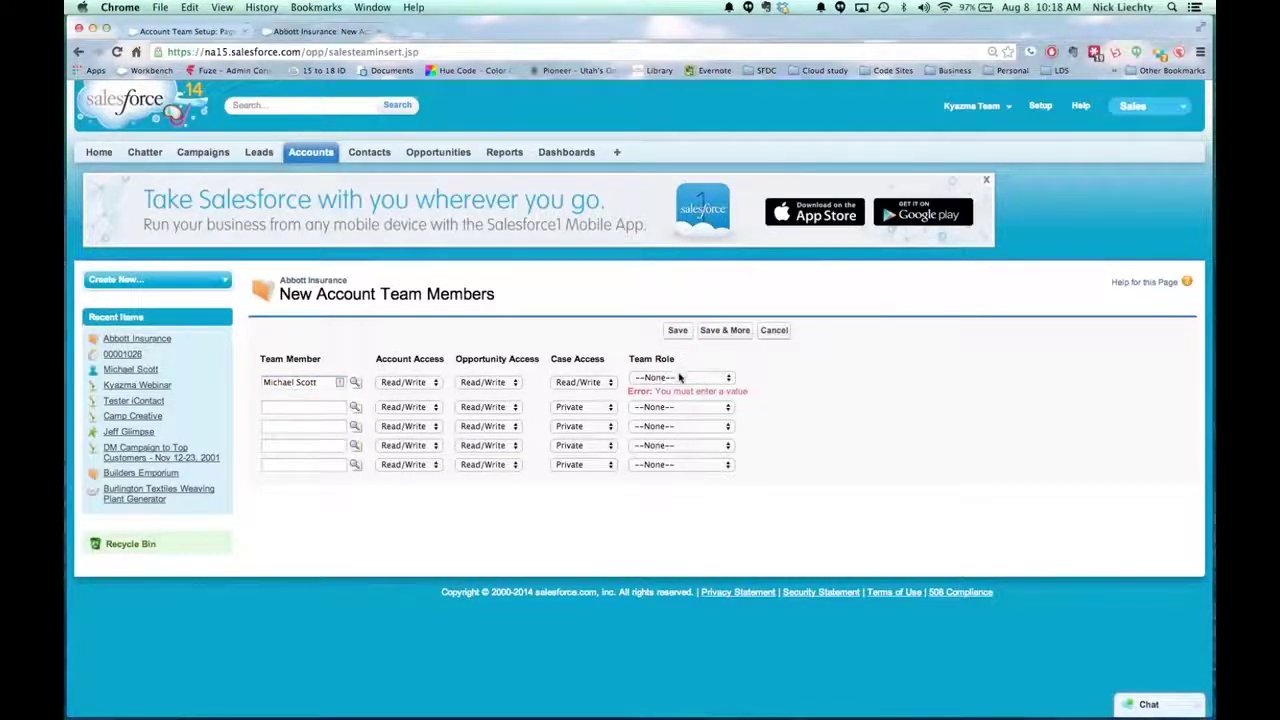
click(680, 377)
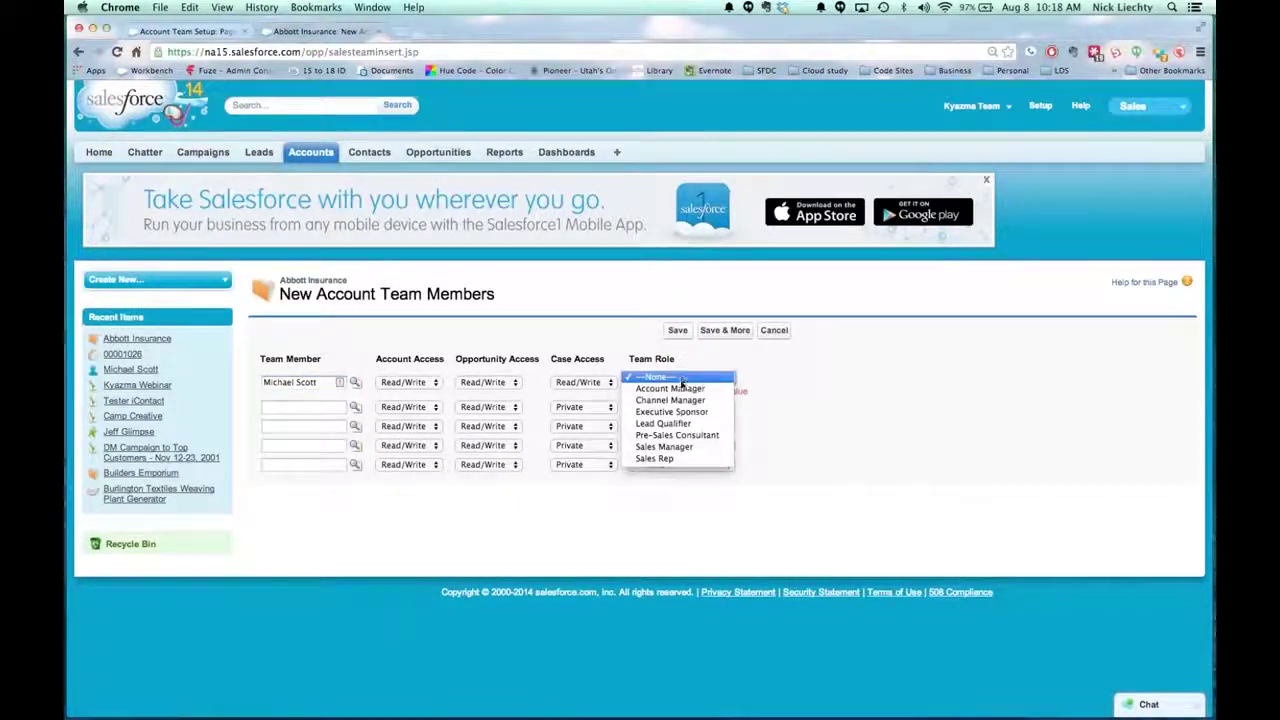
click(688, 458)
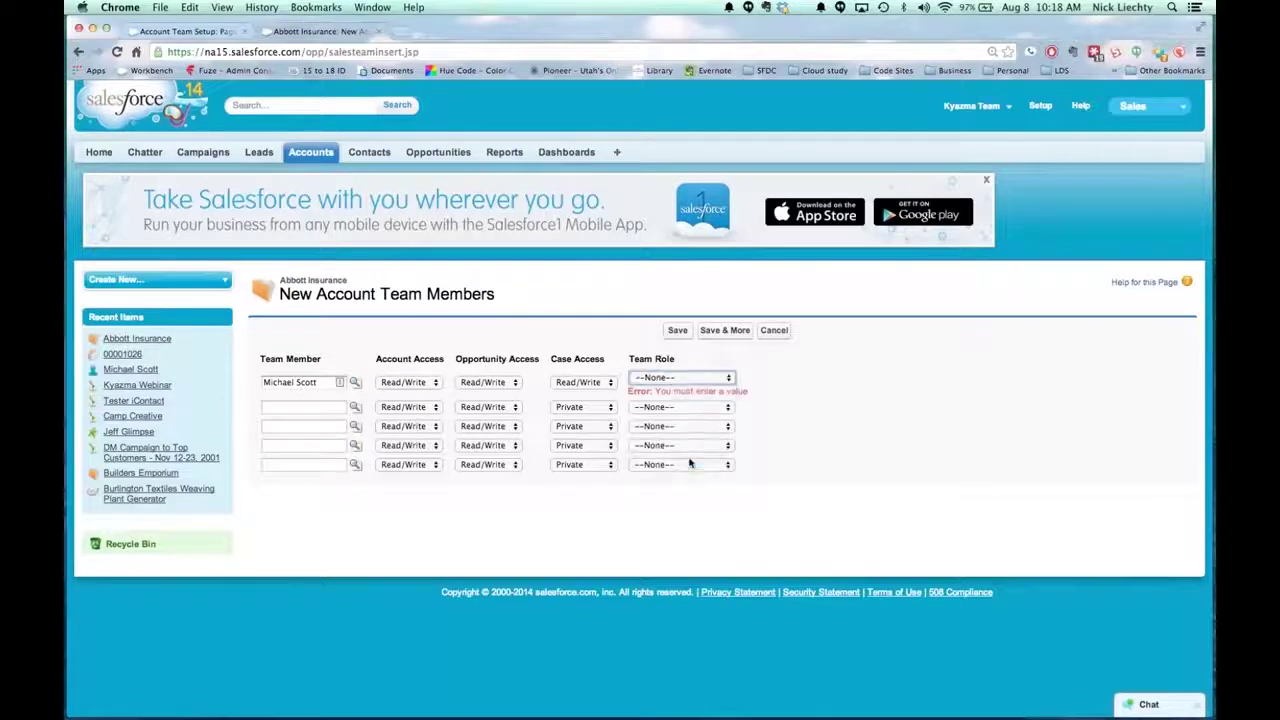
click(678, 332)
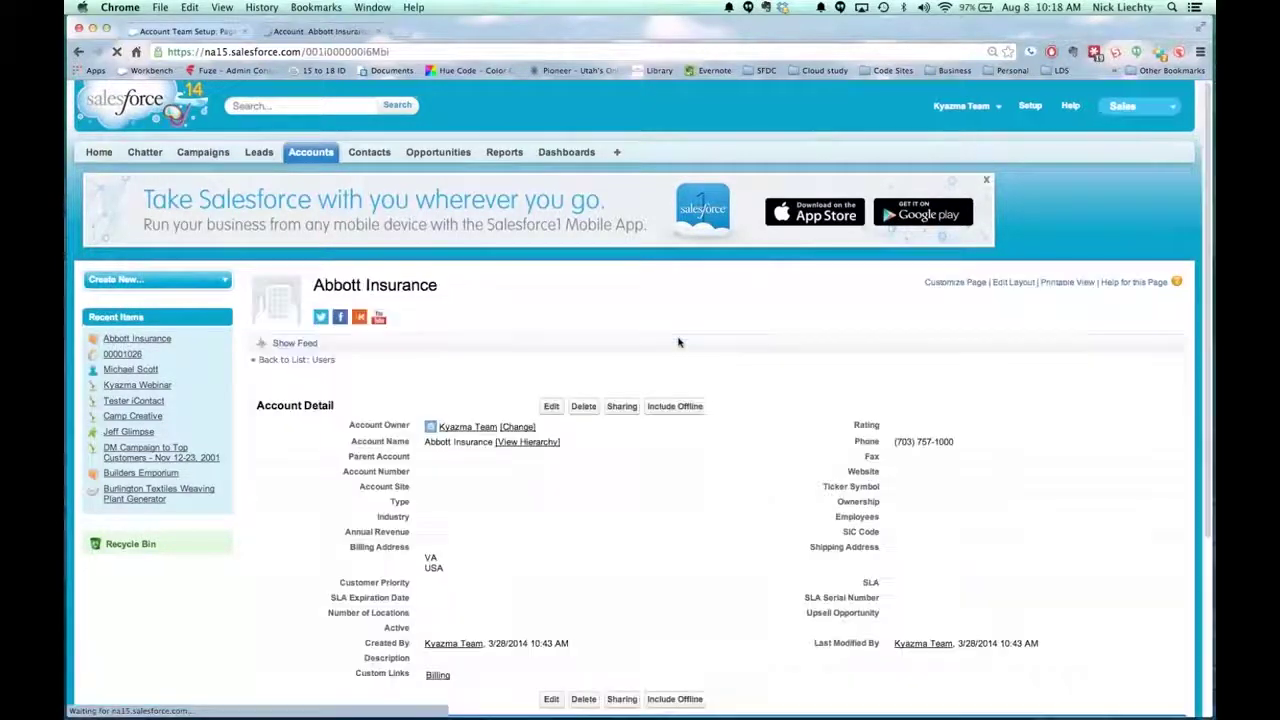
scroll(679, 355, down, 10)
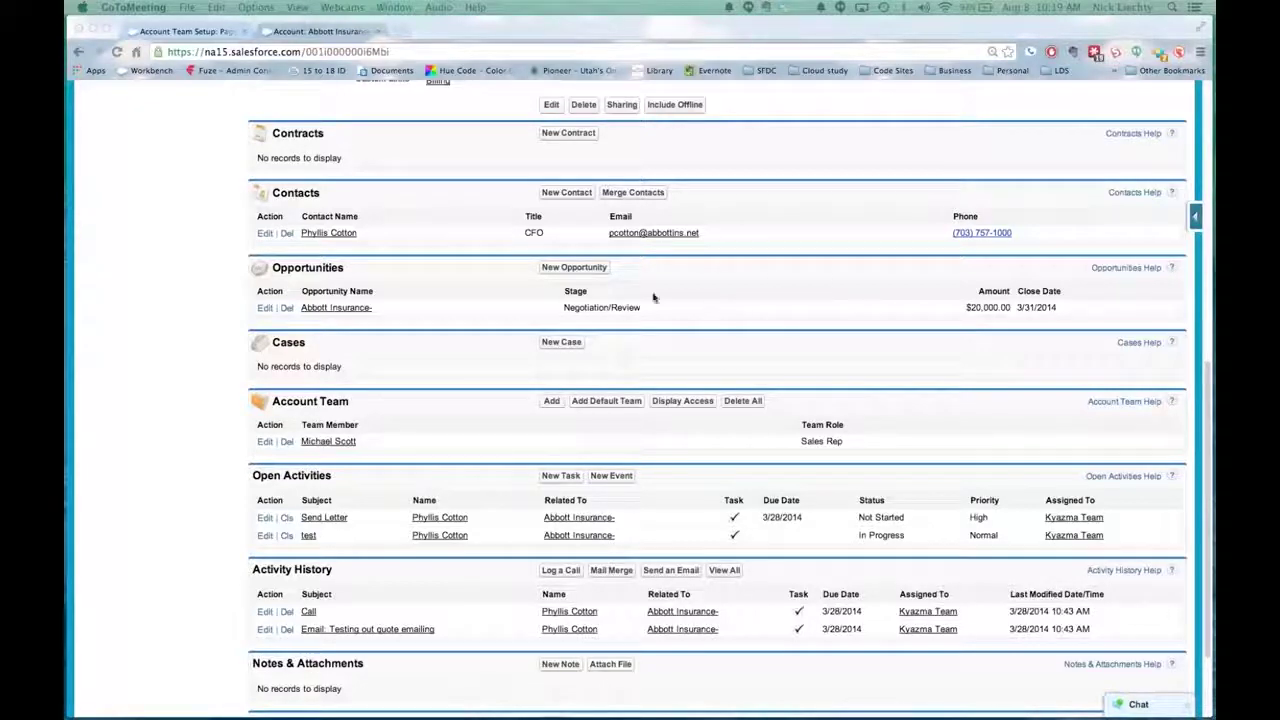
Return to the setup page and open the list of user profiles.
click(205, 32)
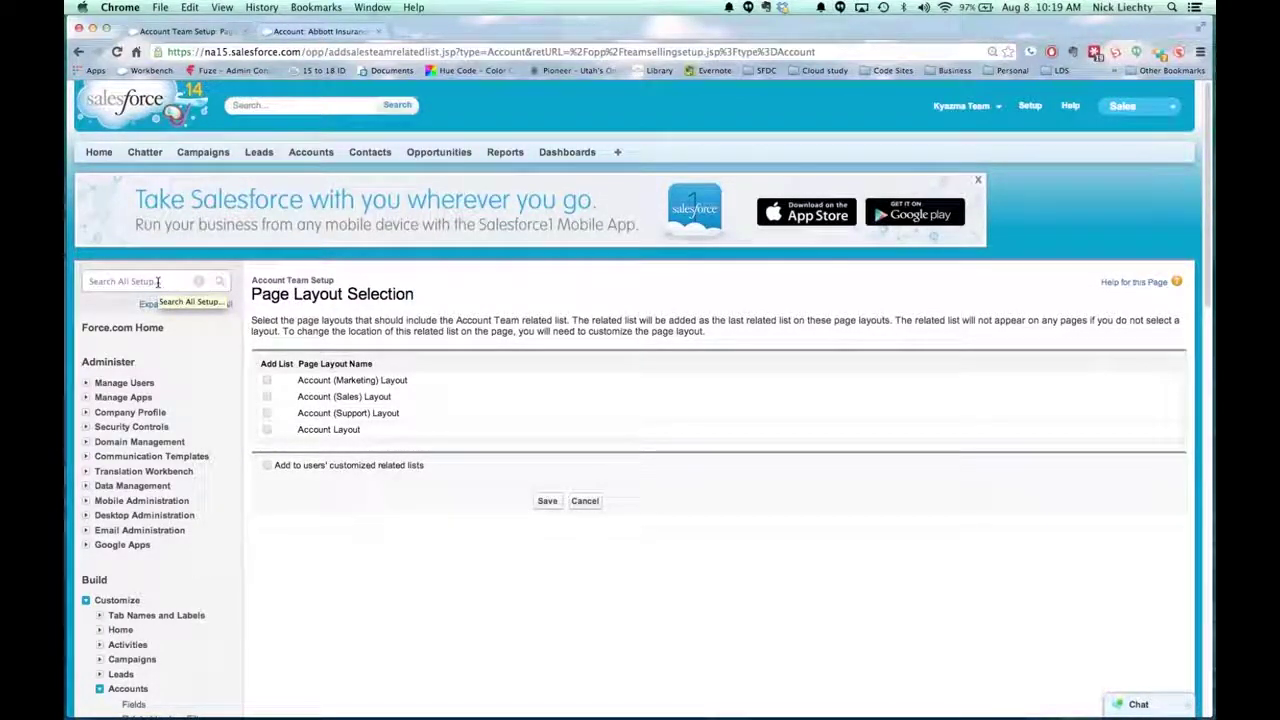
click(86, 384)
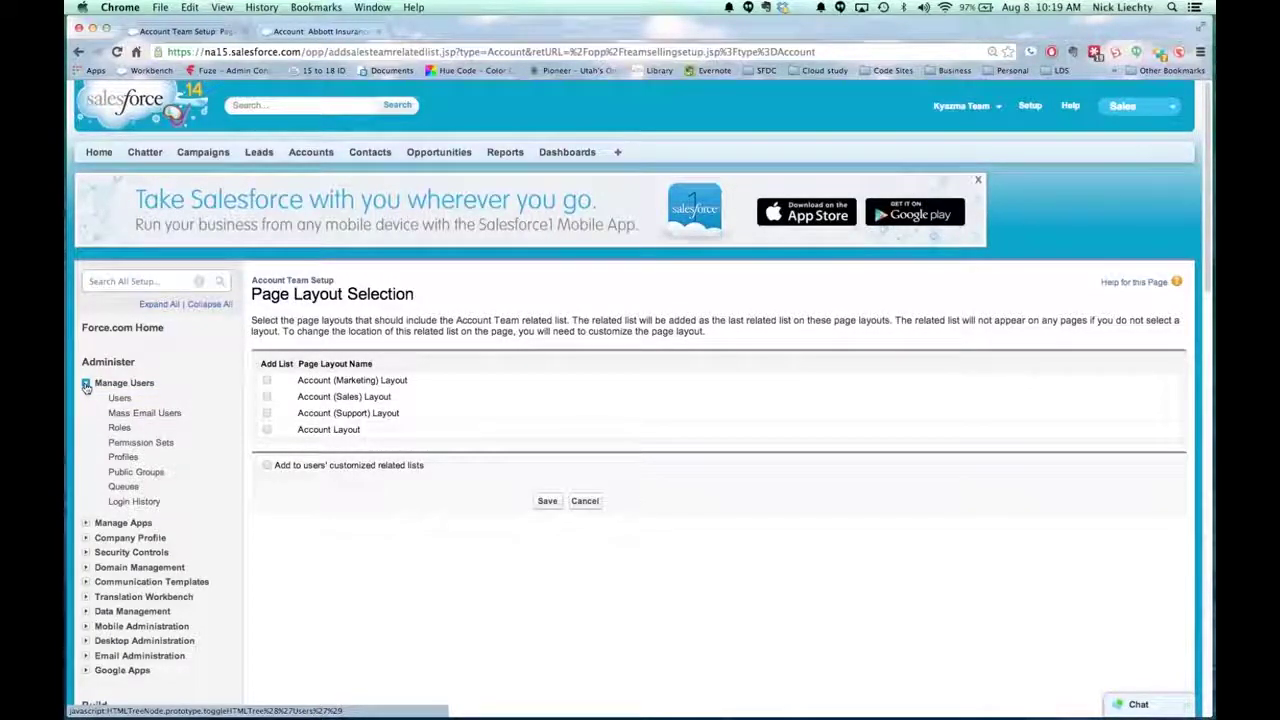
click(123, 457)
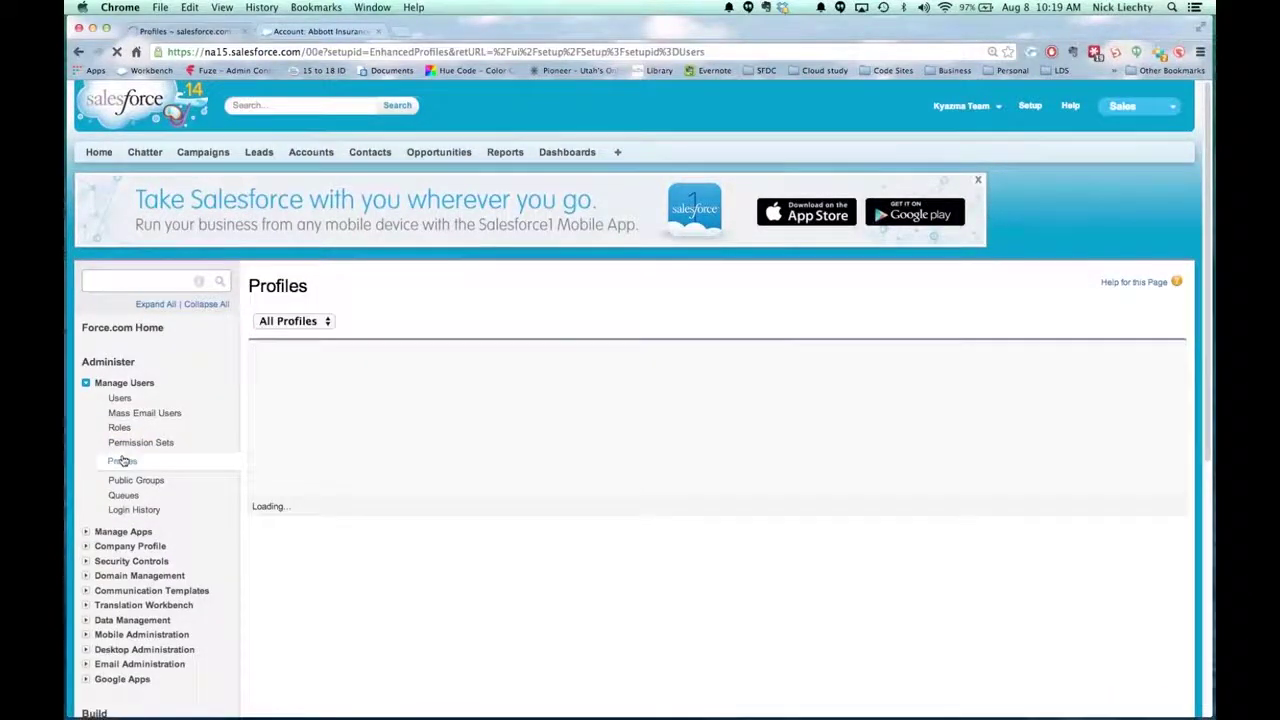
Find Custom: Sales Profile in the profile list and open it for editing.
scroll(425, 420, down, 1)
scroll(440, 448, down, 5)
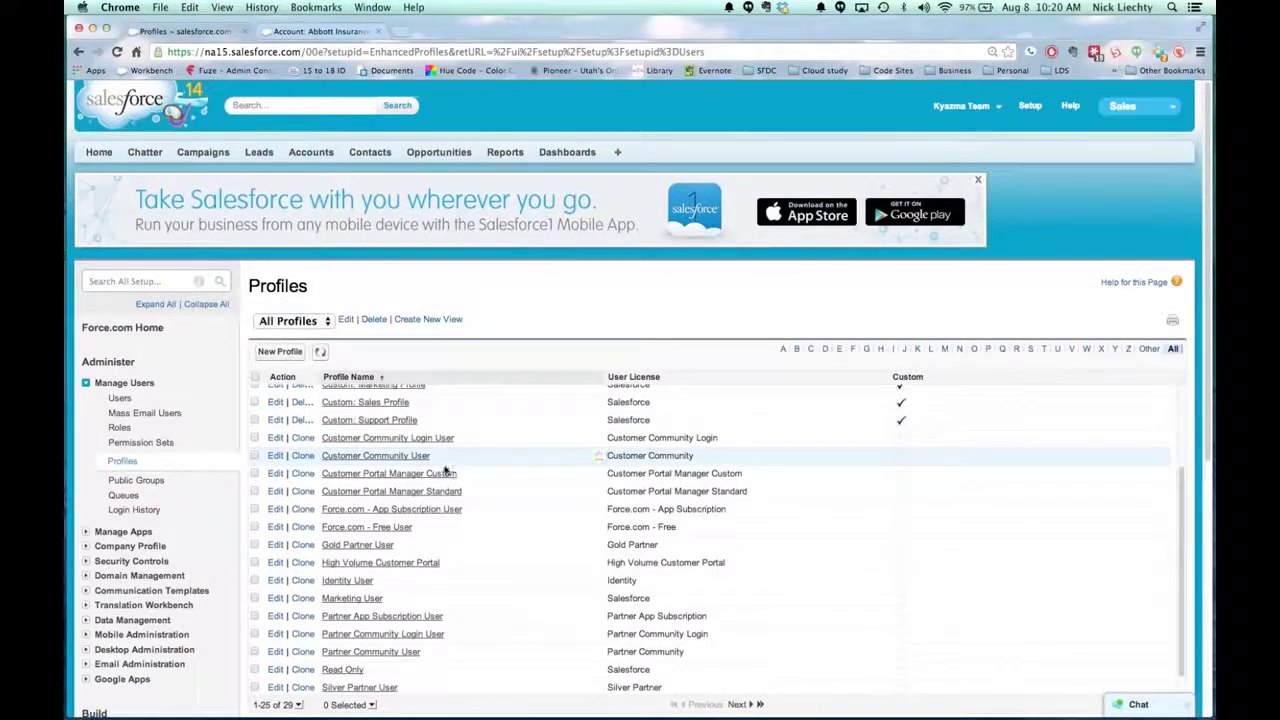
scroll(443, 466, down, 5)
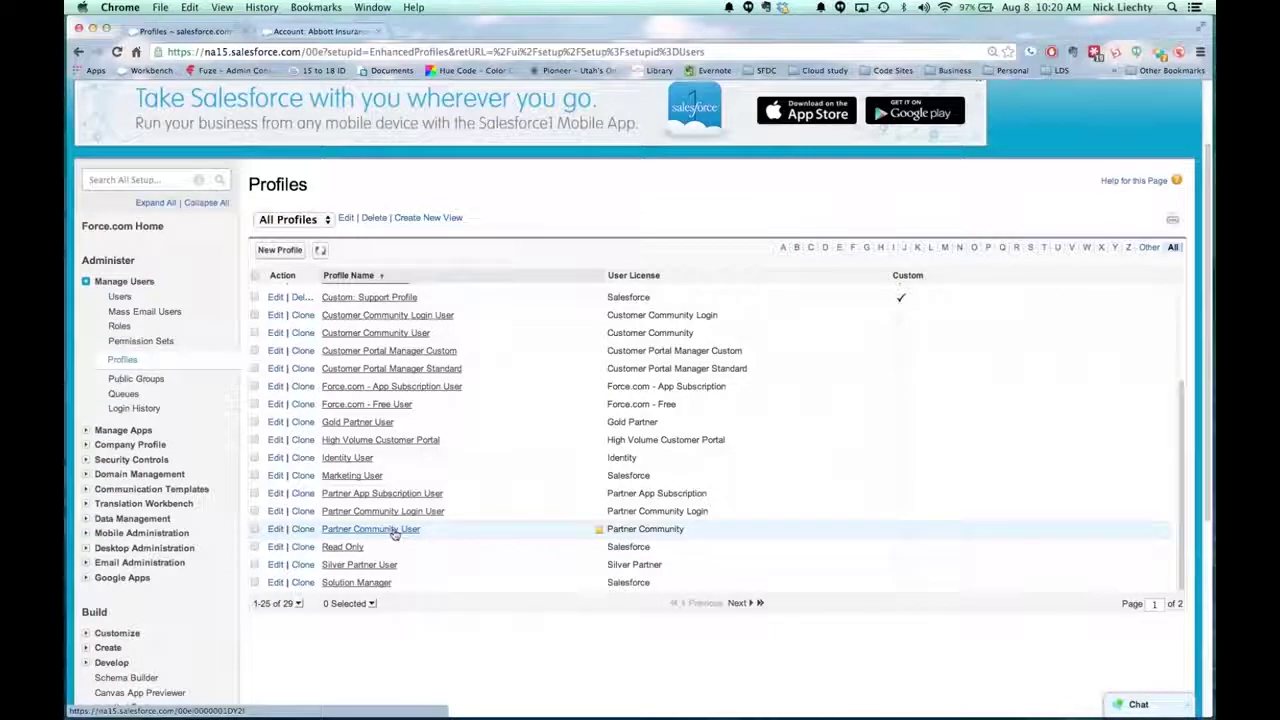
scroll(395, 535, down, 1)
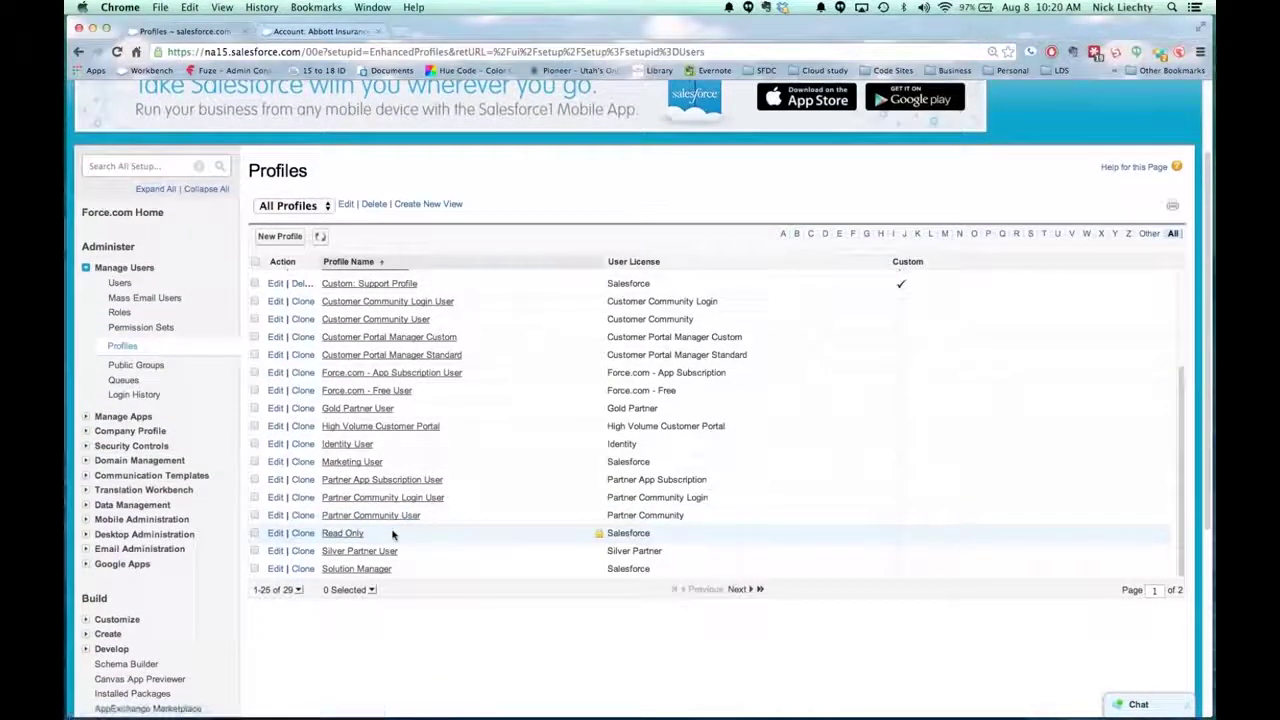
scroll(392, 533, up, 1)
scroll(390, 532, up, 1)
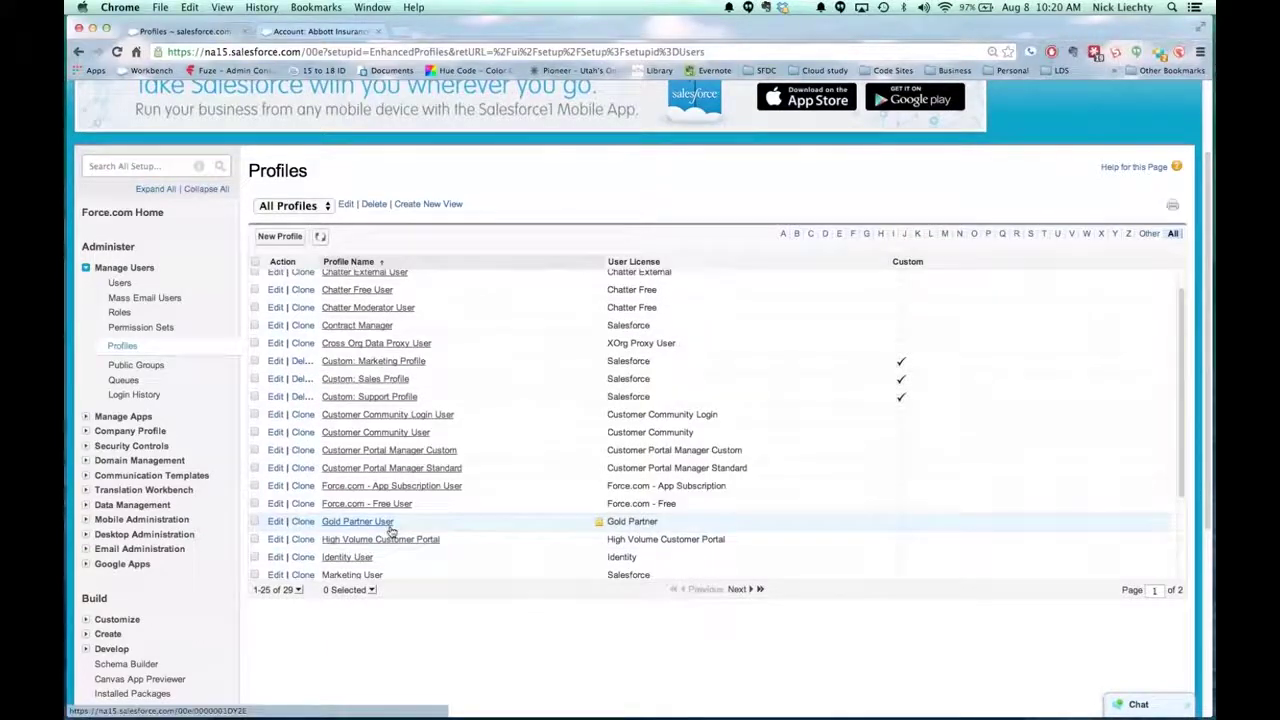
click(366, 379)
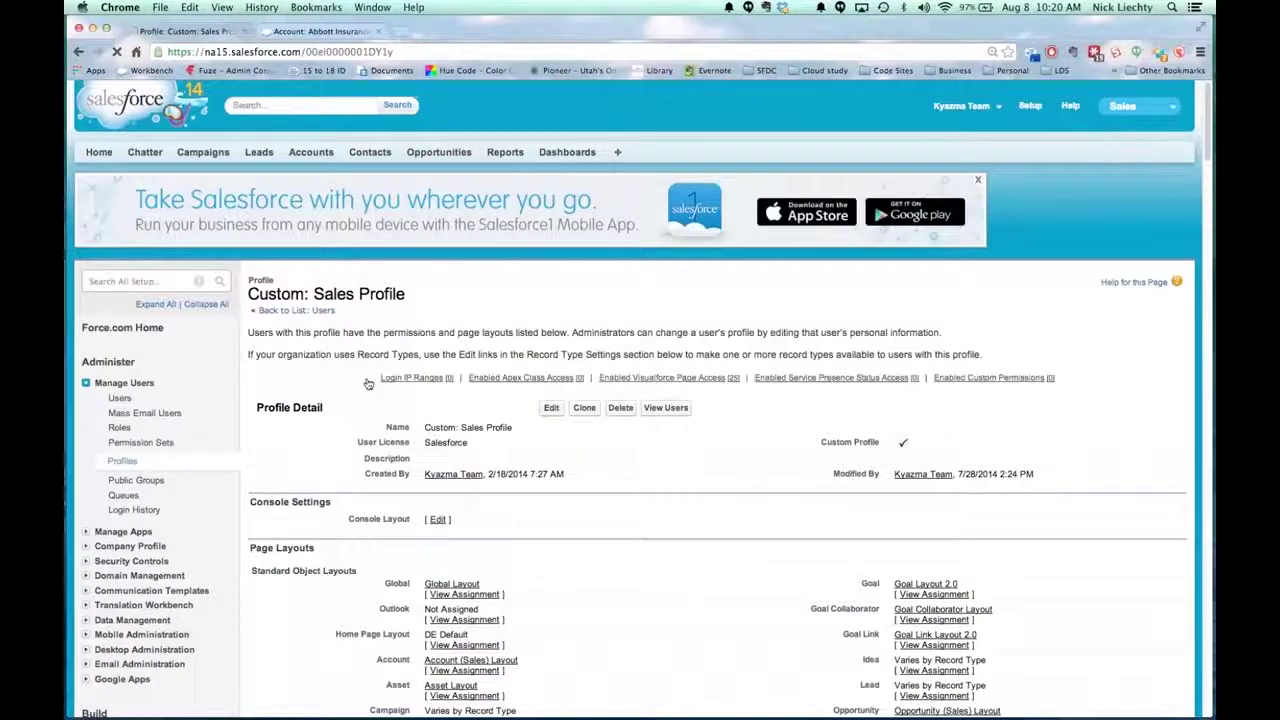
click(551, 409)
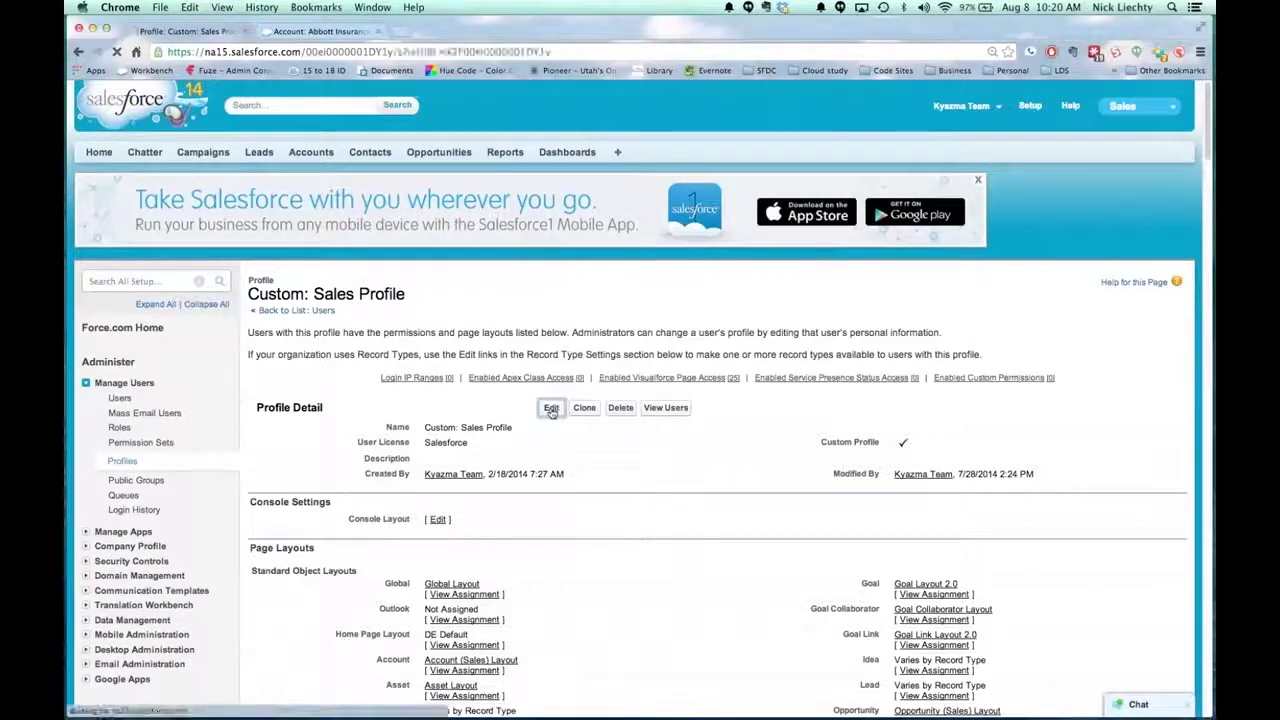
Examine the sales profile's settings down to its standard and custom object permissions.
scroll(593, 447, down, 1)
scroll(600, 457, down, 5)
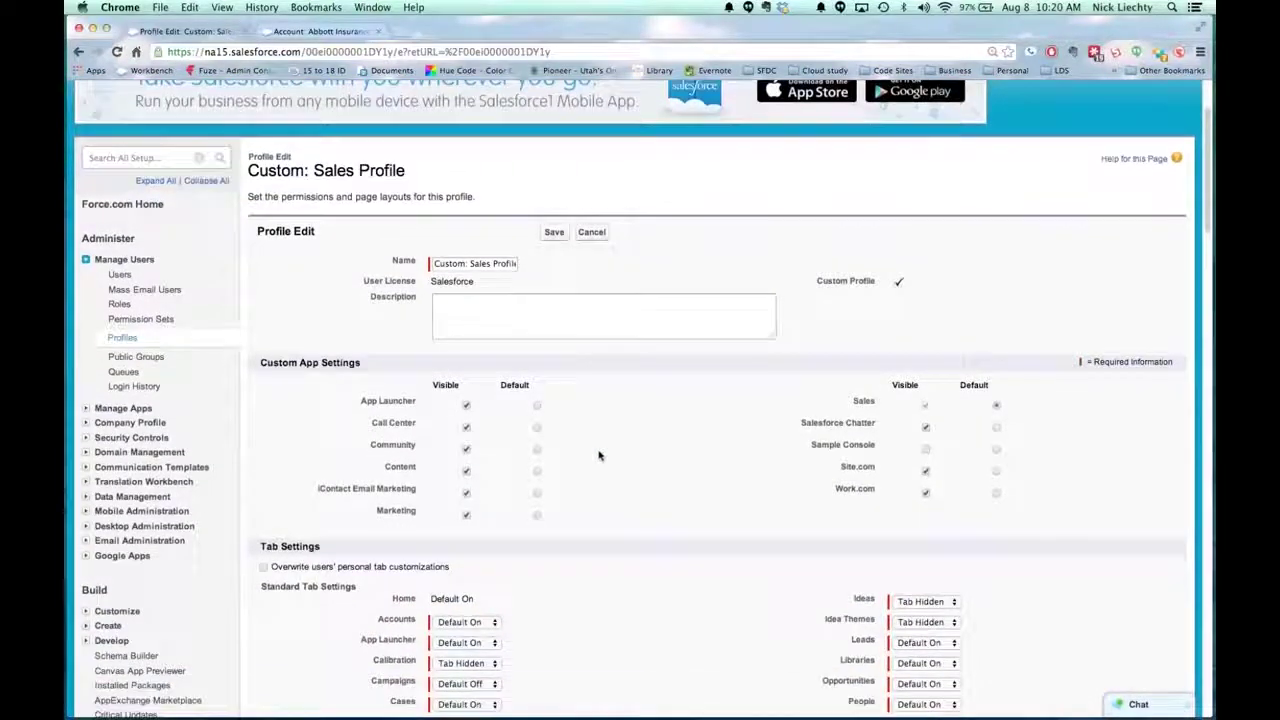
scroll(609, 461, down, 3)
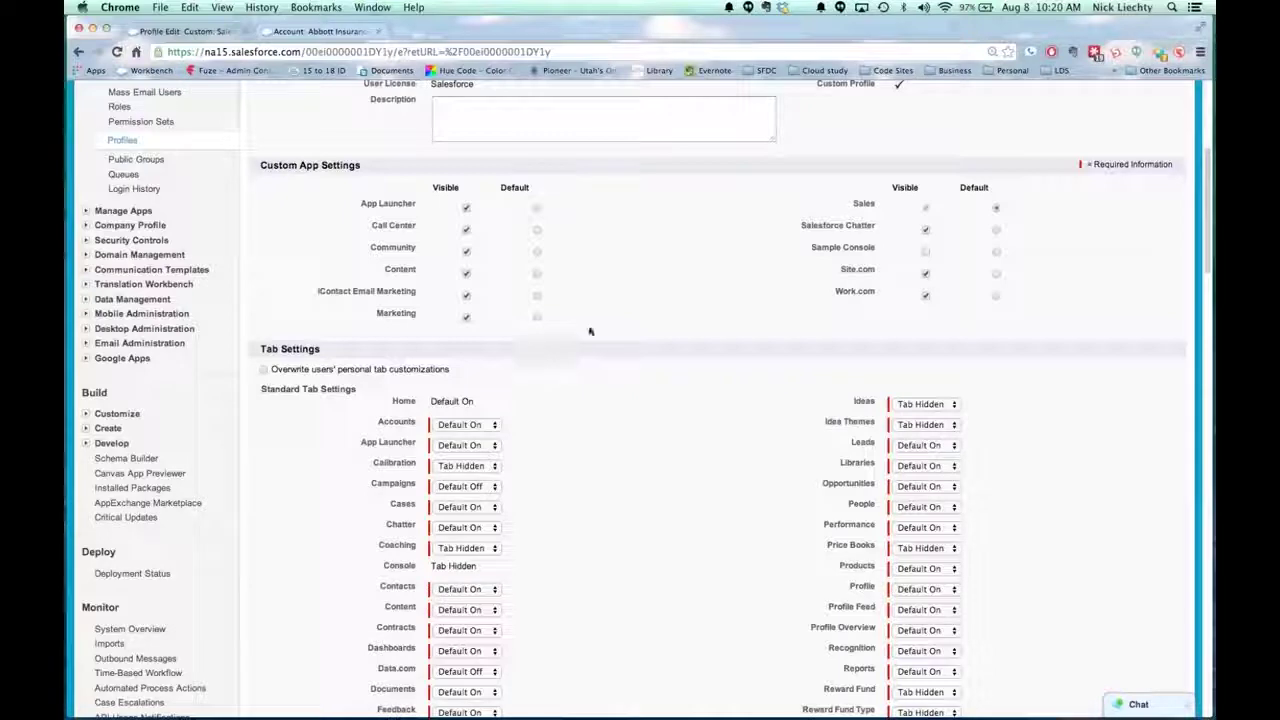
scroll(612, 468, down, 12)
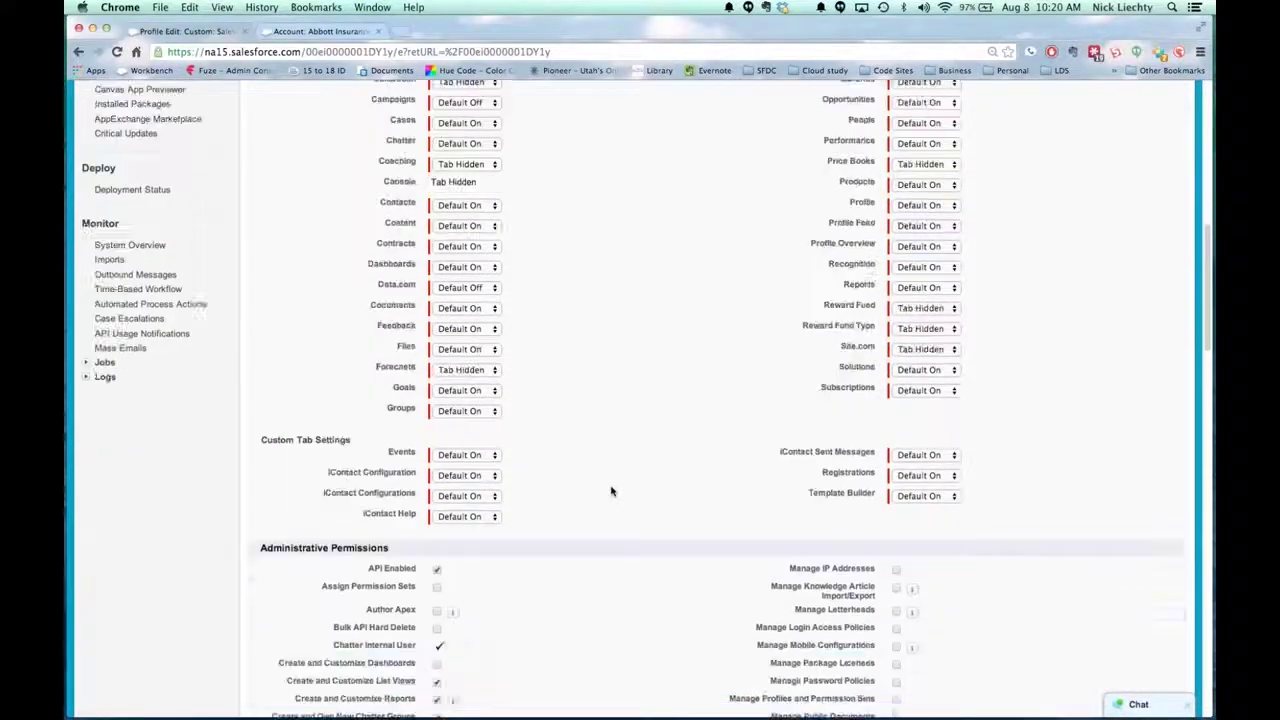
scroll(612, 497, down, 20)
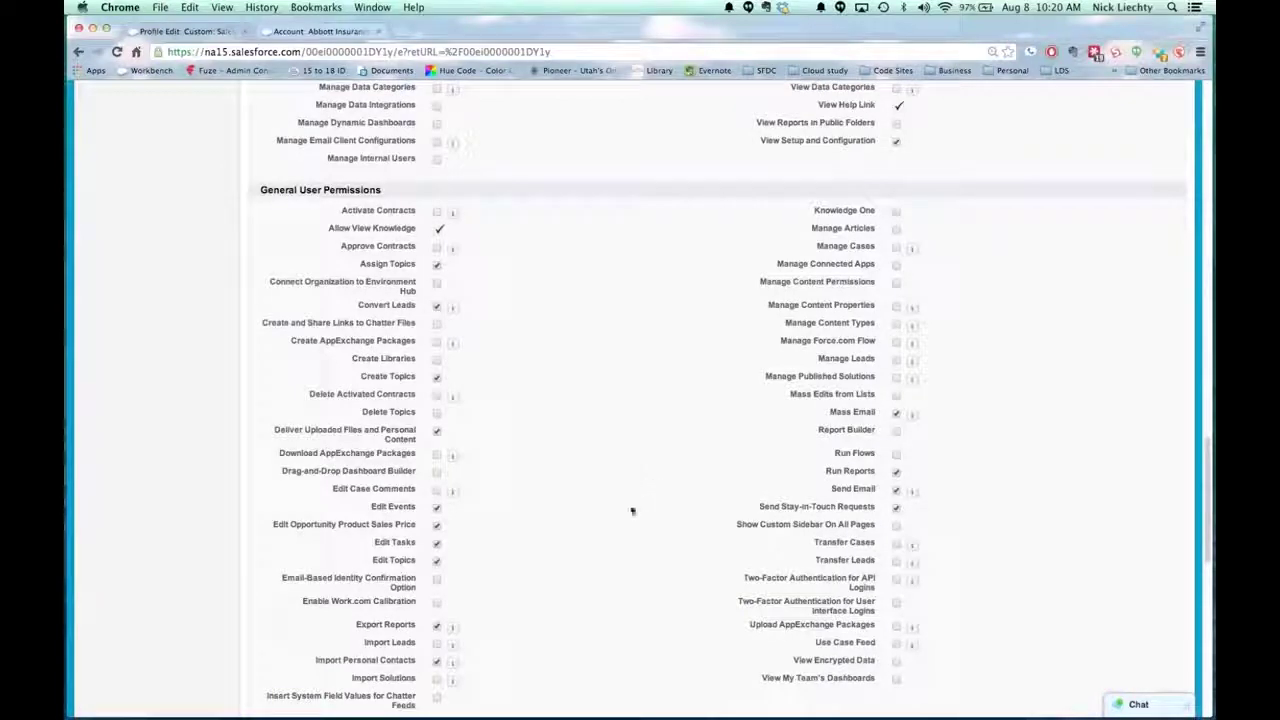
scroll(634, 508, down, 7)
scroll(628, 508, down, 7)
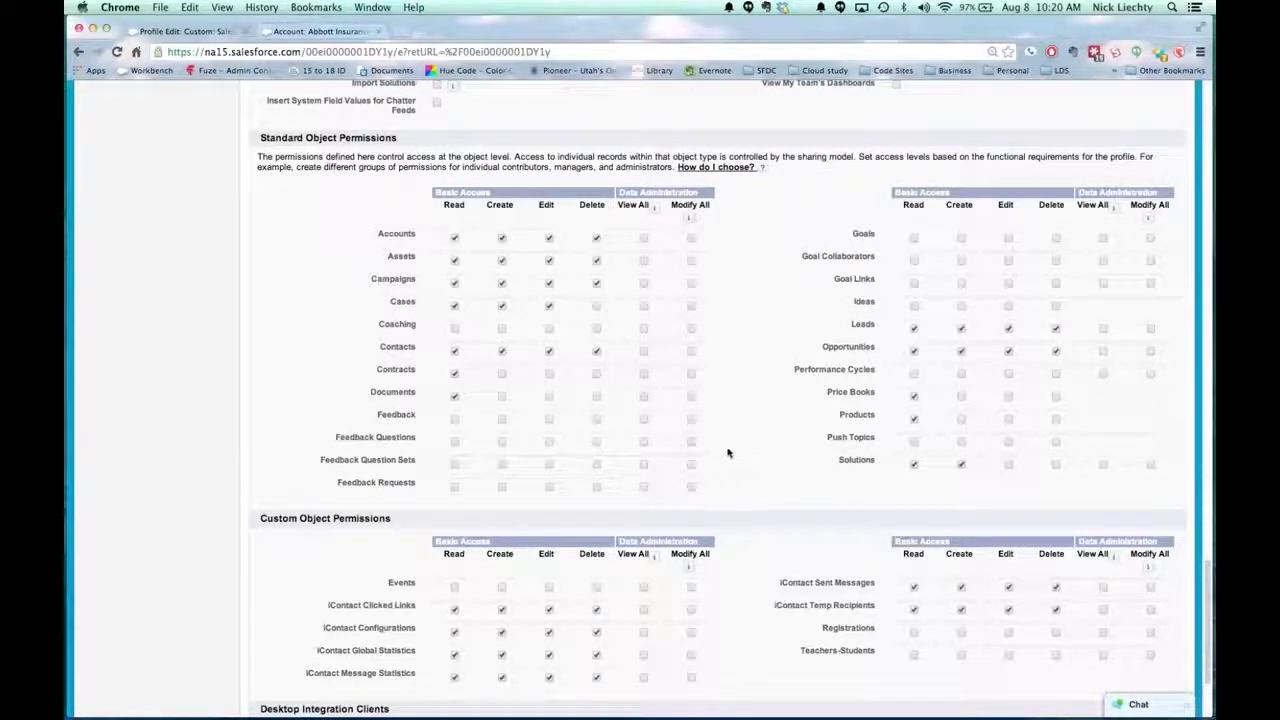
scroll(285, 435, down, 2)
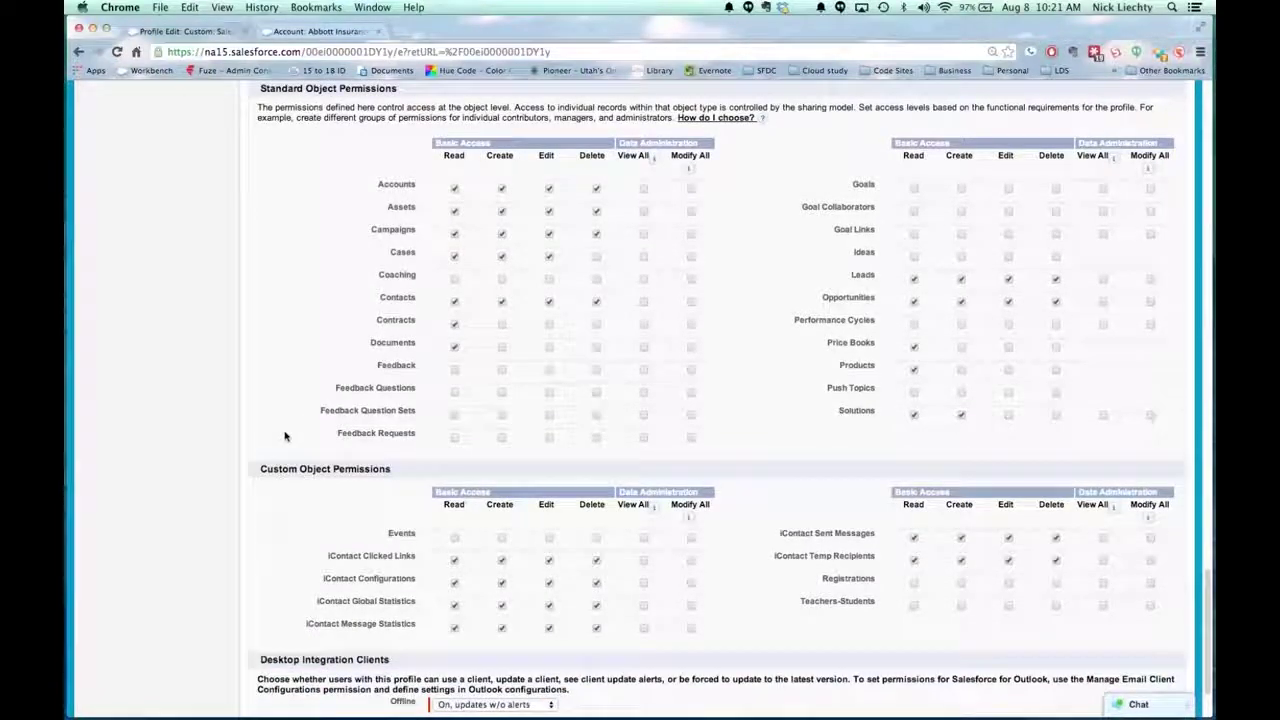
scroll(297, 425, down, 1)
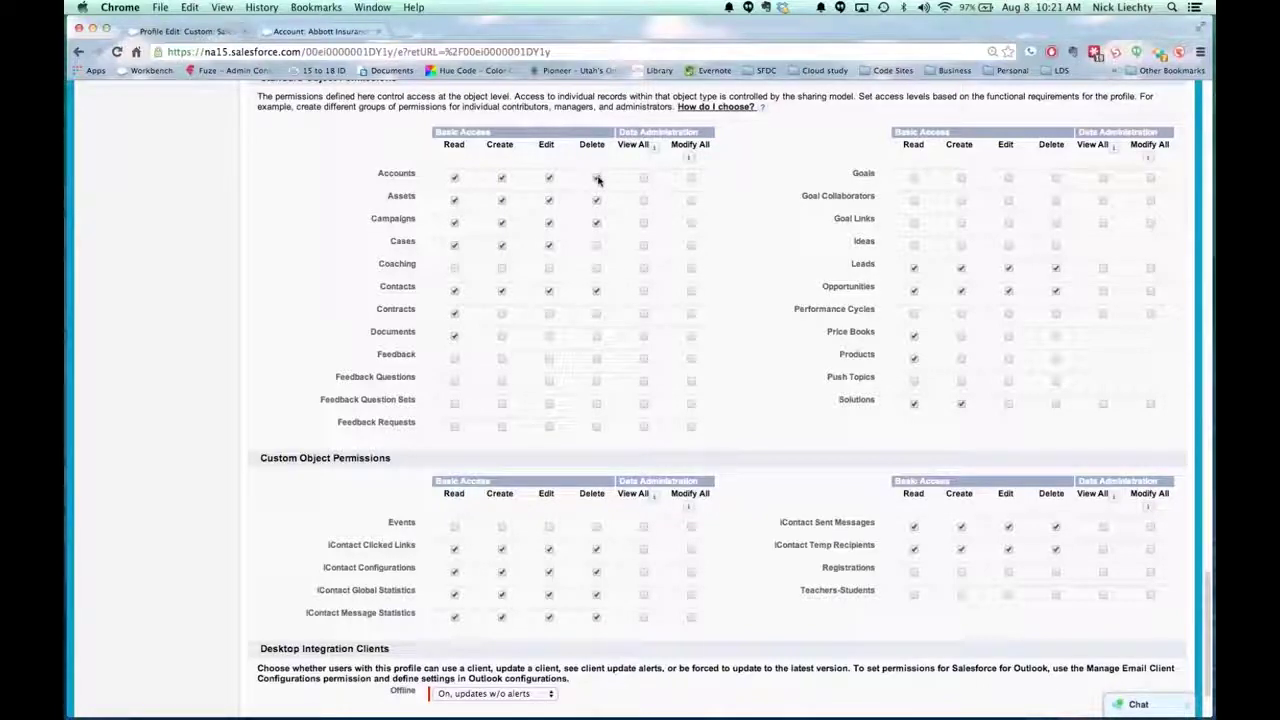
Check the help description of the View All data administration permission under Standard Object Permissions.
mouse_move(658, 150)
click(596, 245)
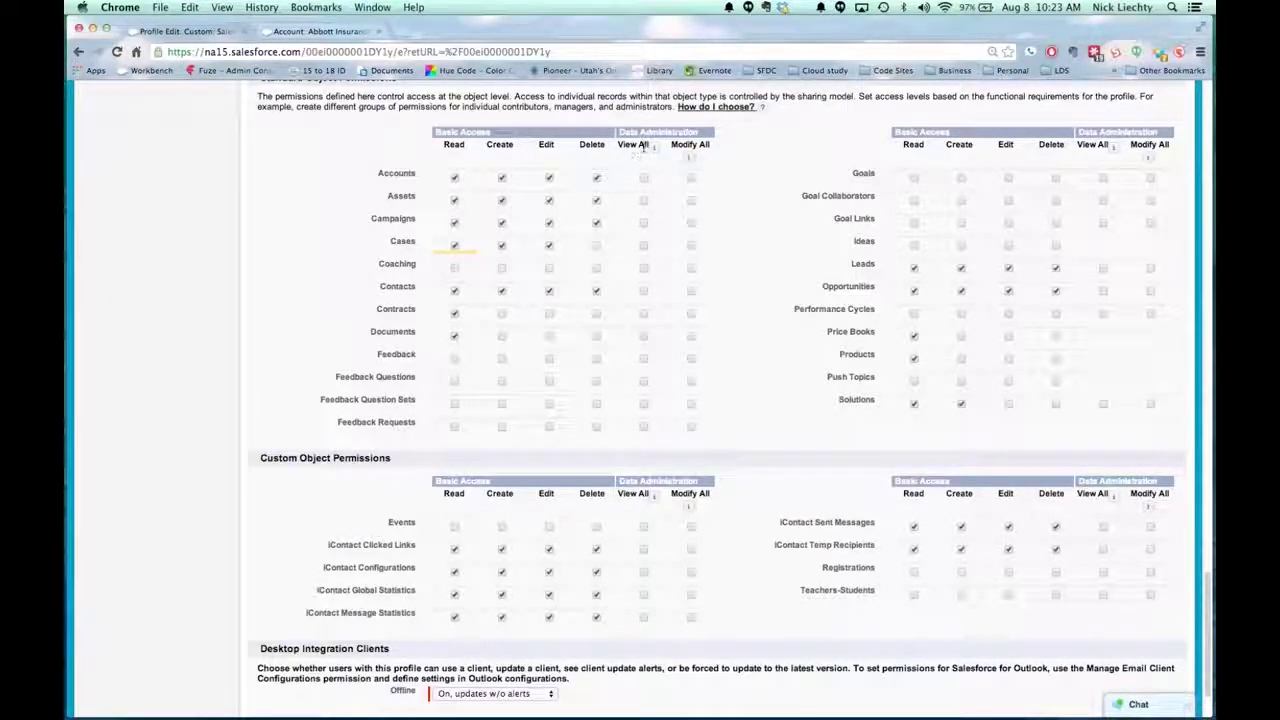
mouse_move(653, 152)
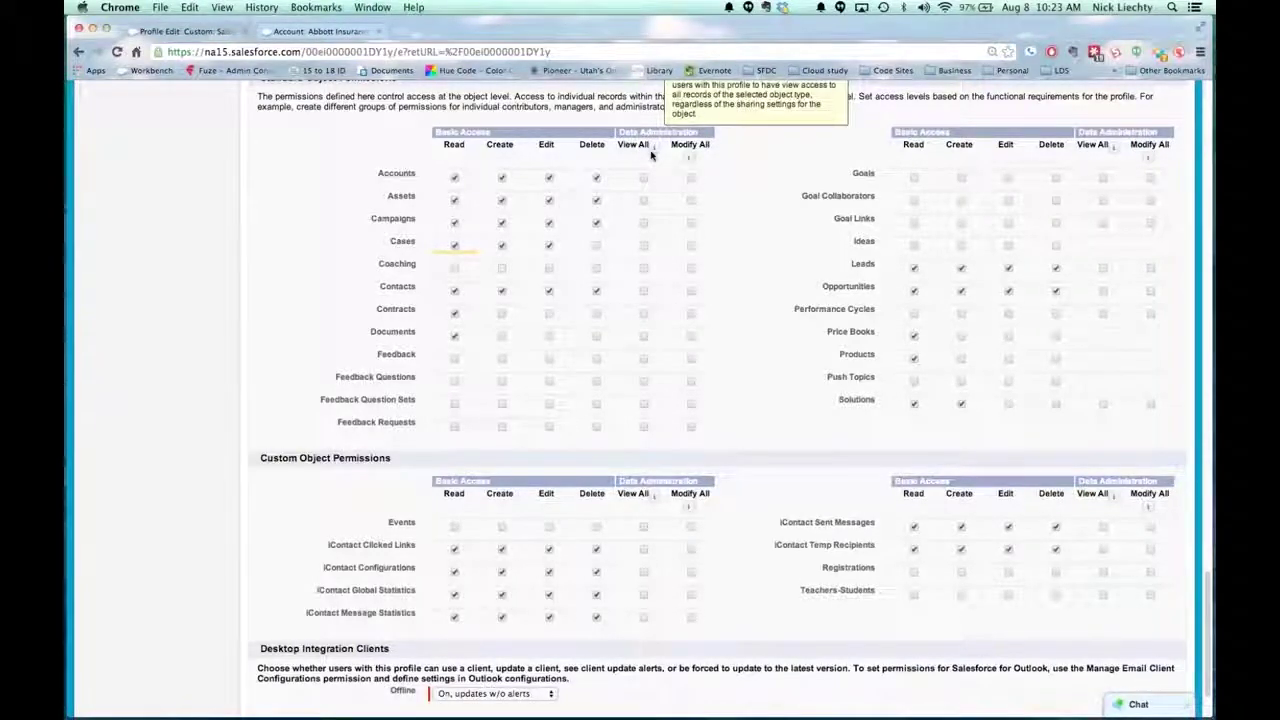
scroll(653, 152, up, 1)
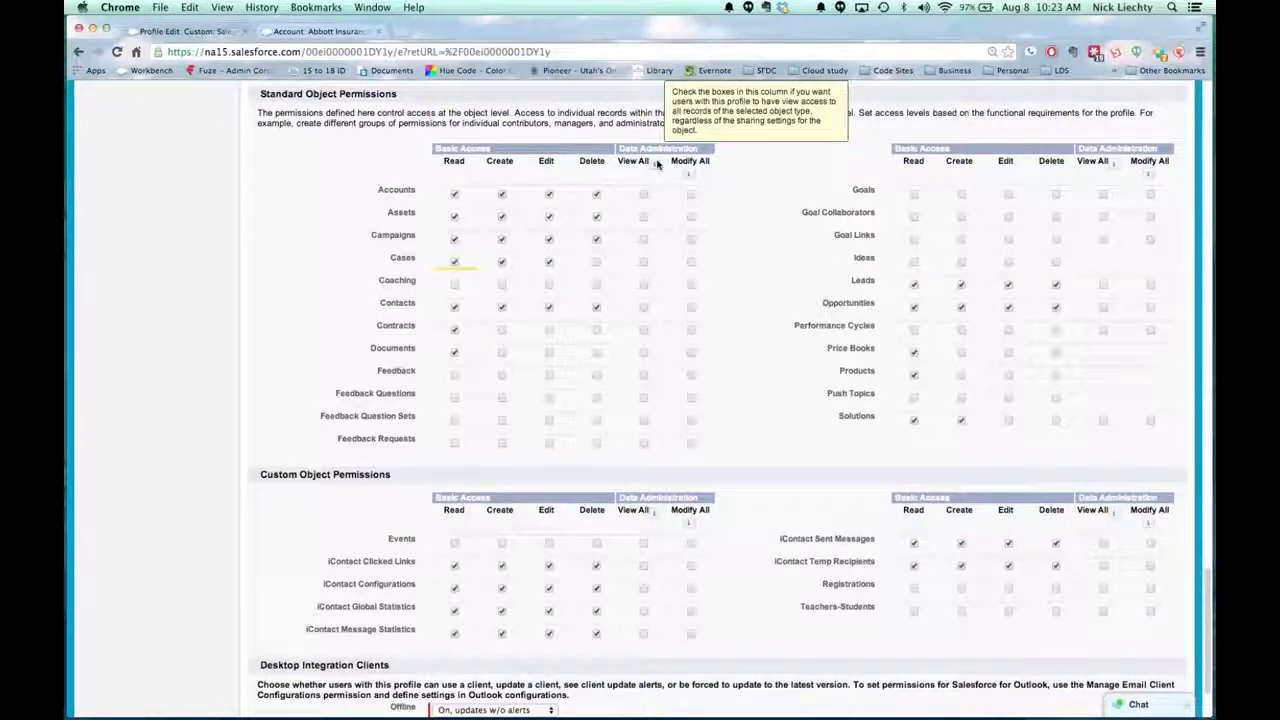
Try granting View All and Modify All on Accounts in the sales profile, and clear both permissions again.
click(644, 195)
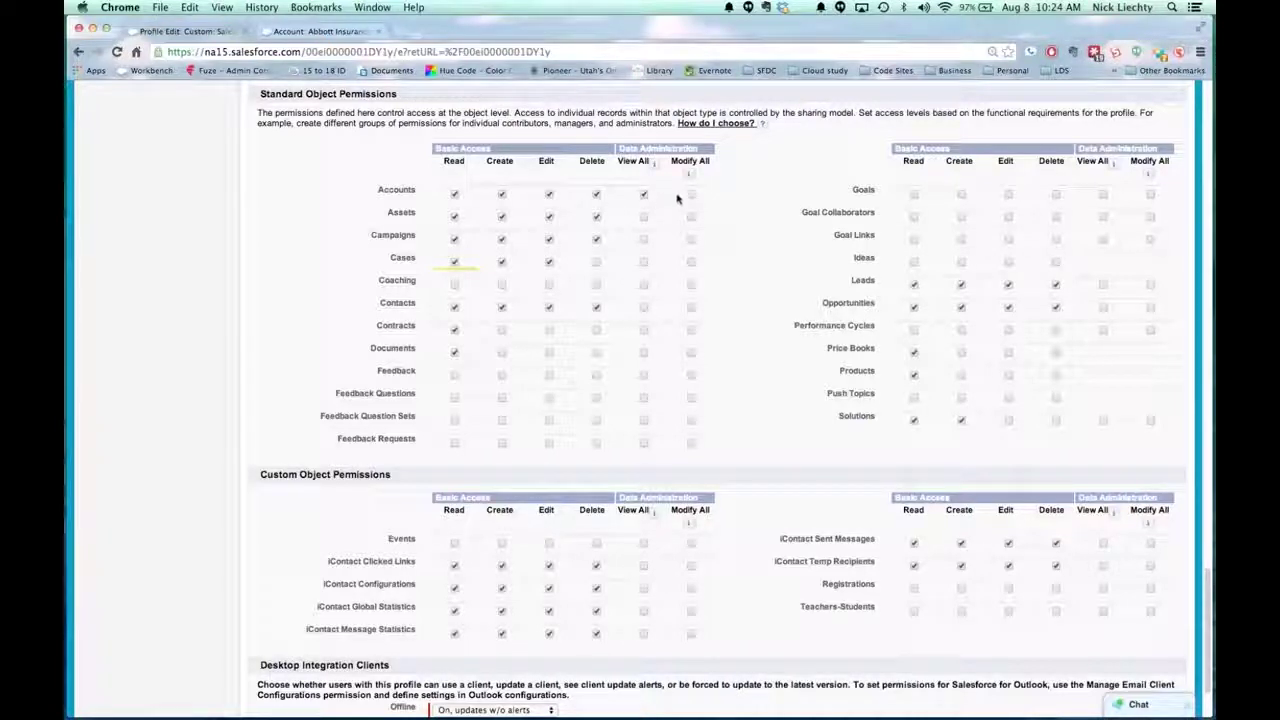
click(689, 197)
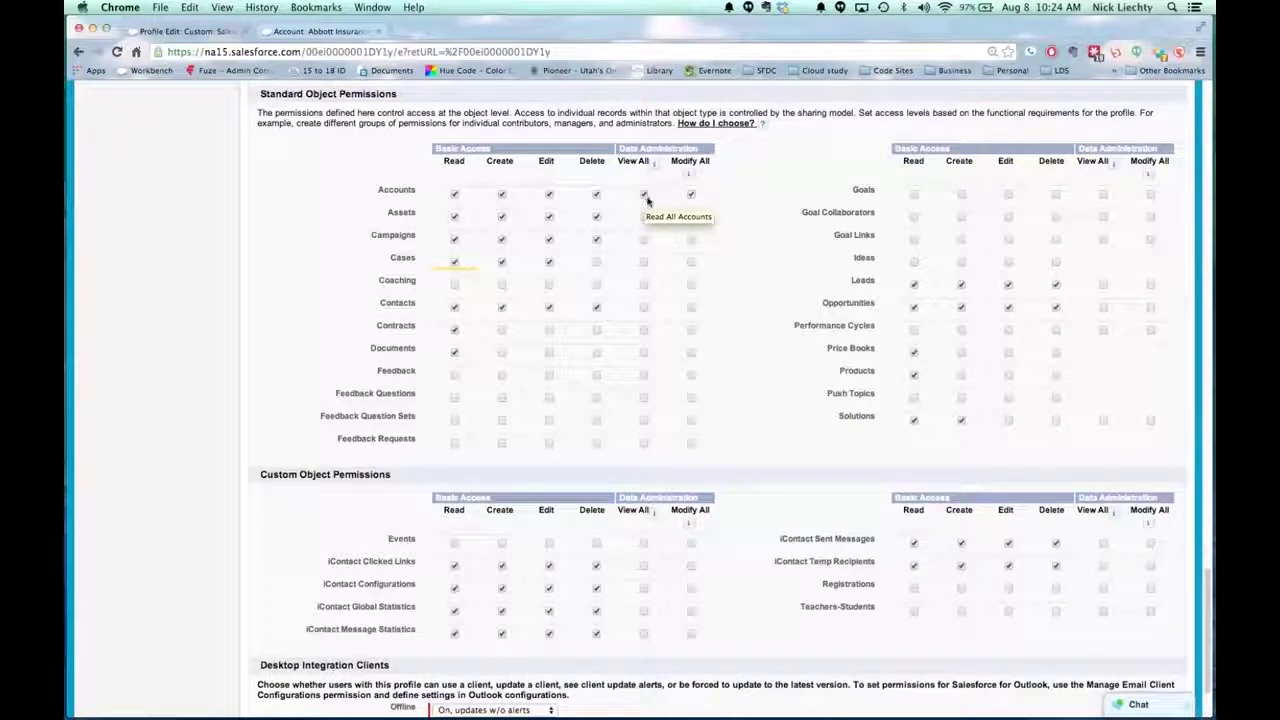
click(644, 195)
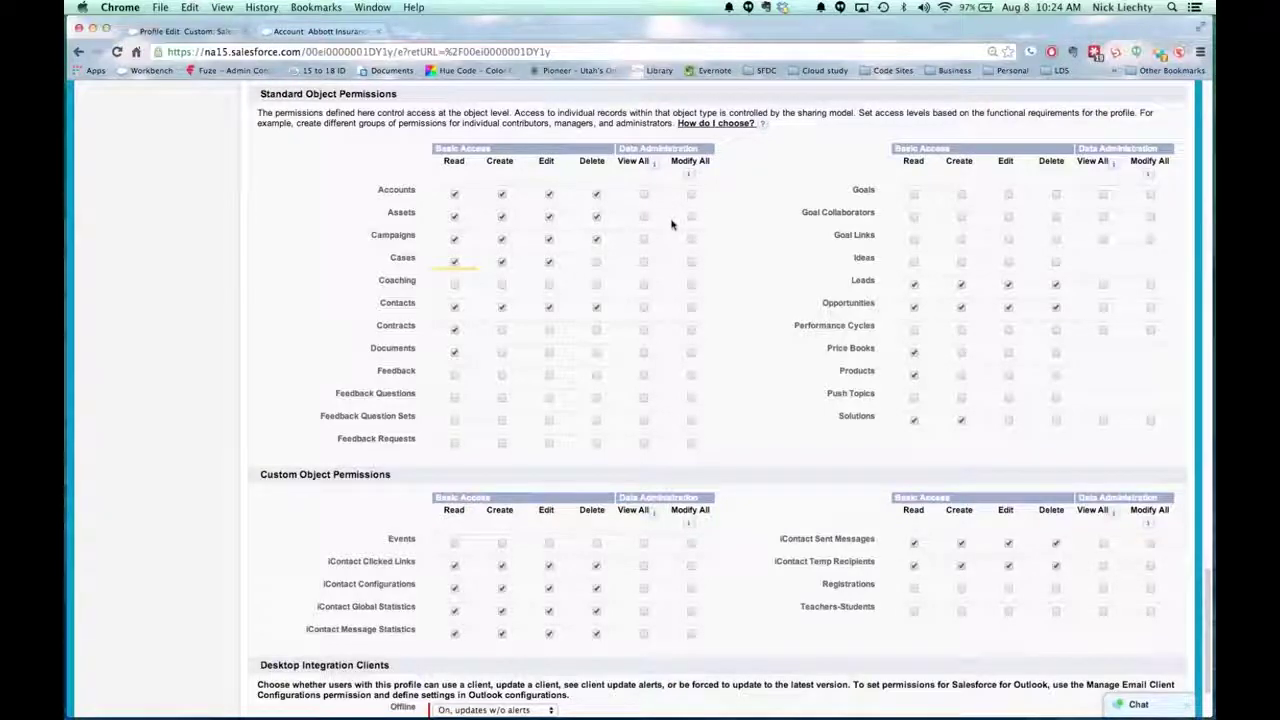
Search the profile page for "modify all" and find the Modify All Data permission under Administrative Permissions.
scroll(672, 225, up, 2)
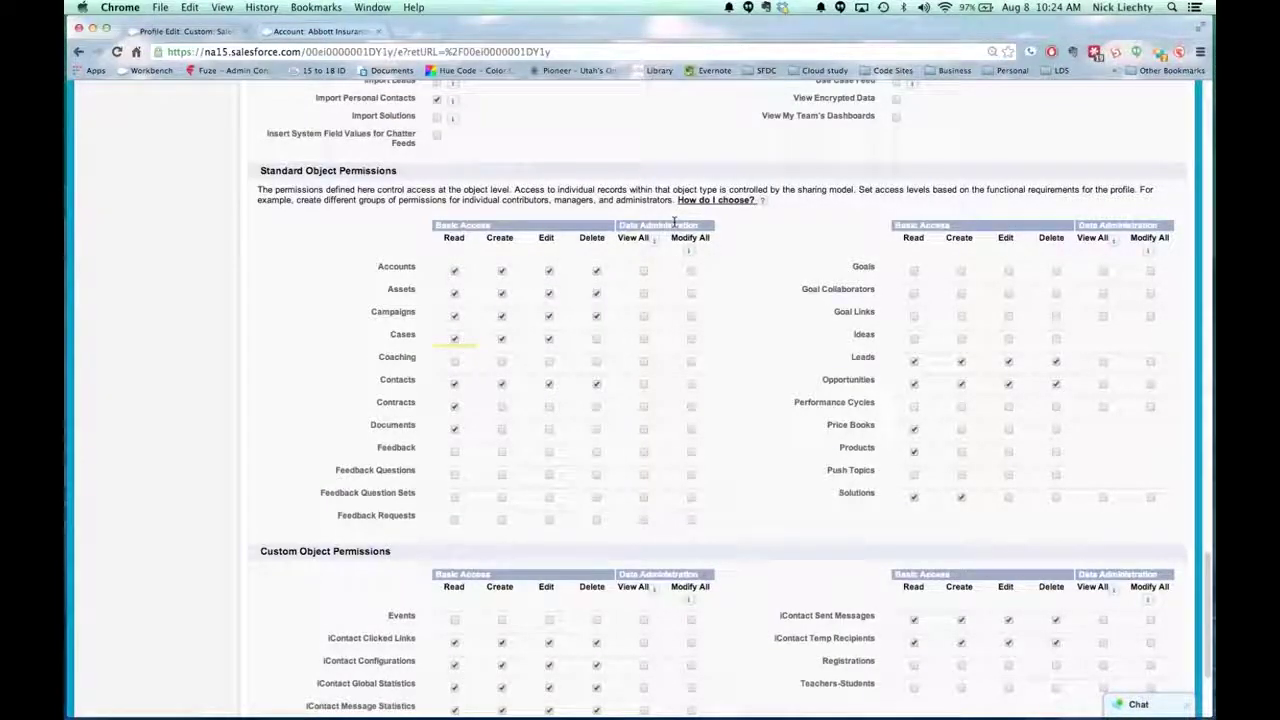
key(super+f)
text(roll-)
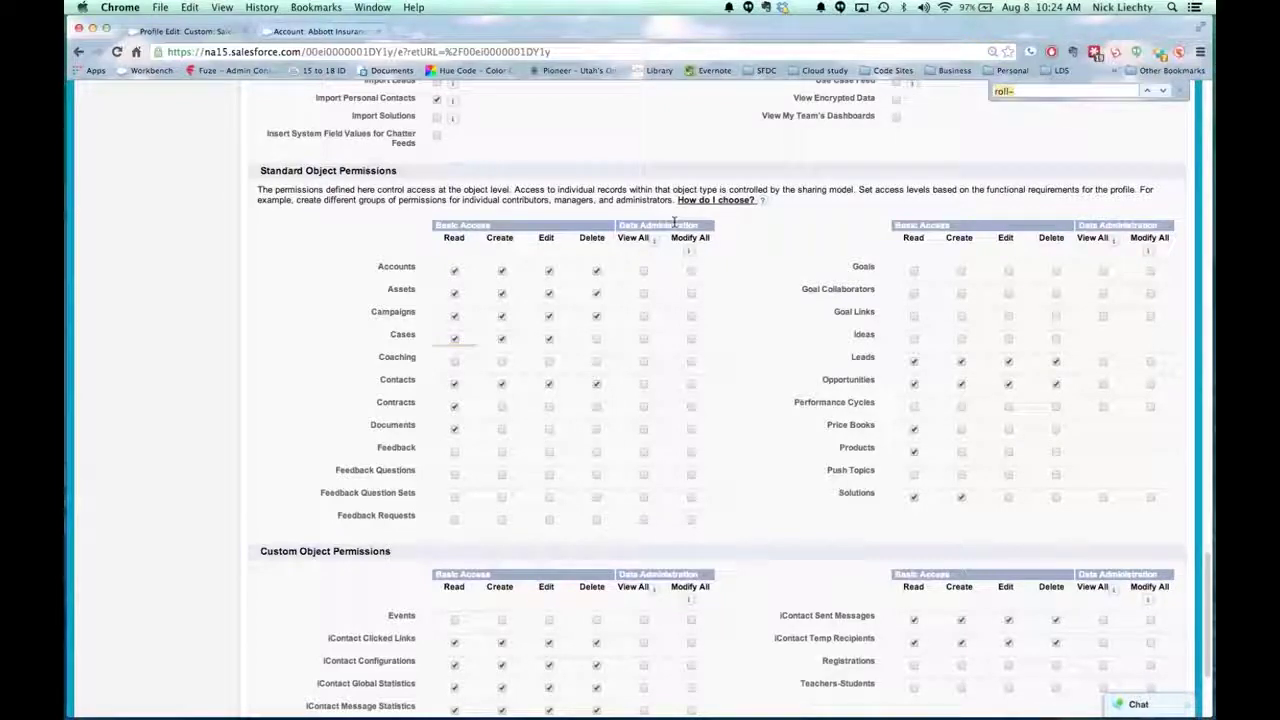
key(BackSpace)
key(BackSpace)
key(BackSpace)
key(BackSpace)
key(BackSpace)
text(modify all)
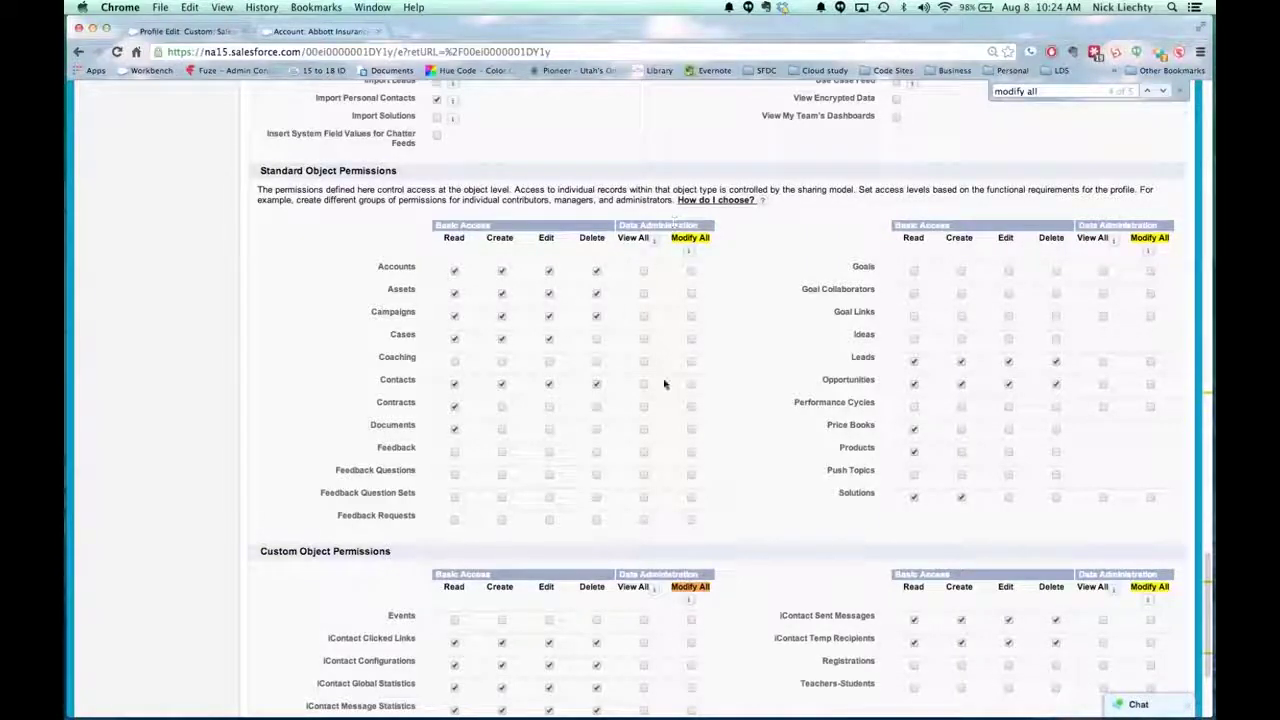
scroll(680, 400, up, 15)
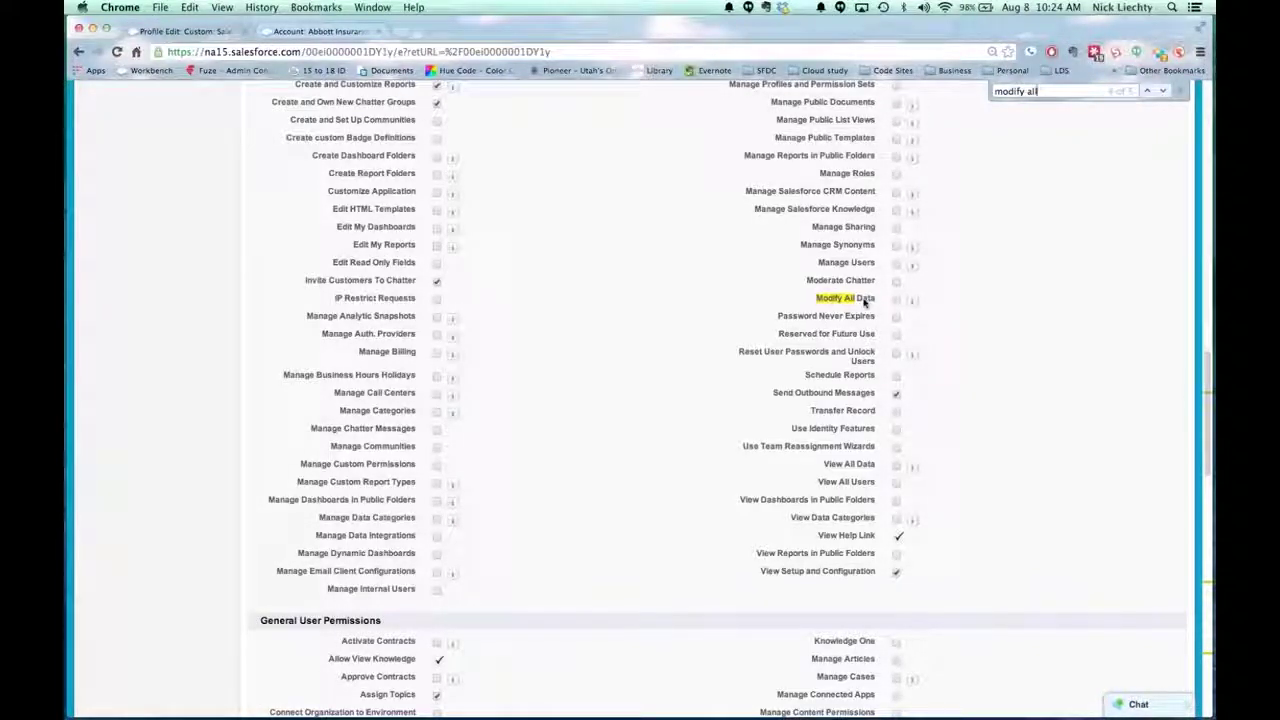
scroll(865, 300, up, 3)
scroll(866, 297, up, 4)
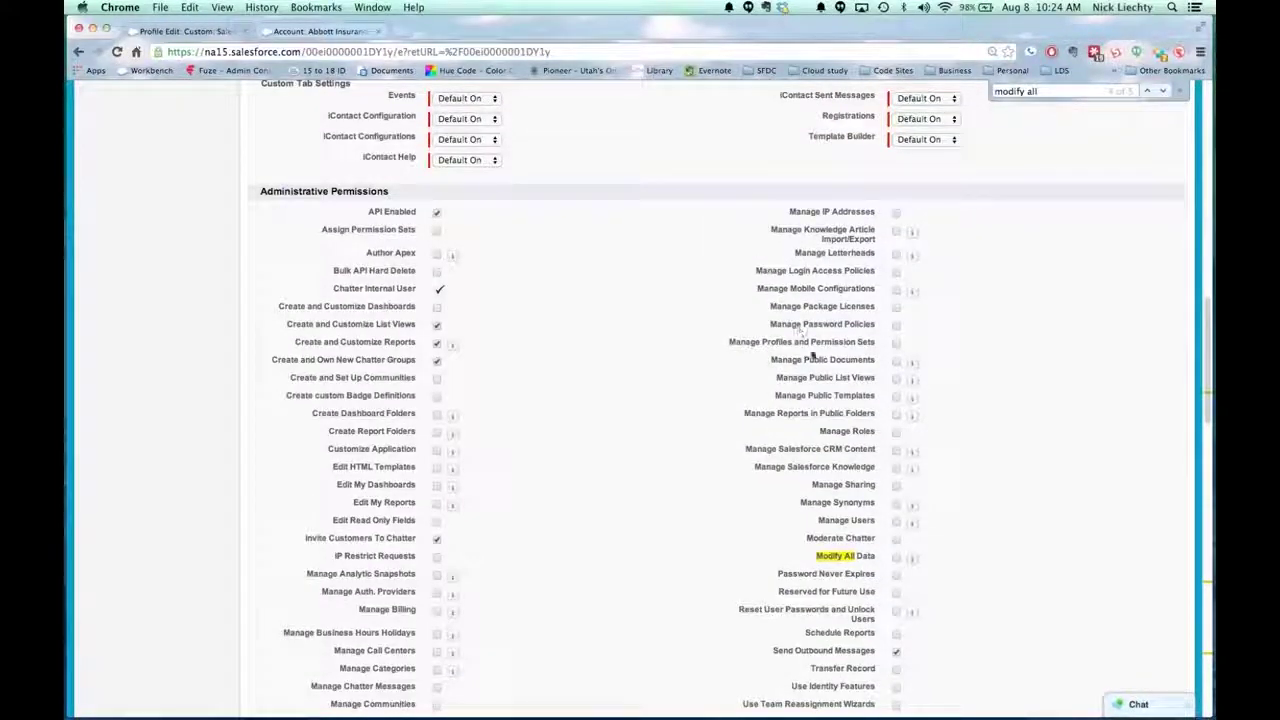
Try granting Modify All Data to the sales profile and check the standard and custom object permissions it affects.
scroll(840, 460, down, 2)
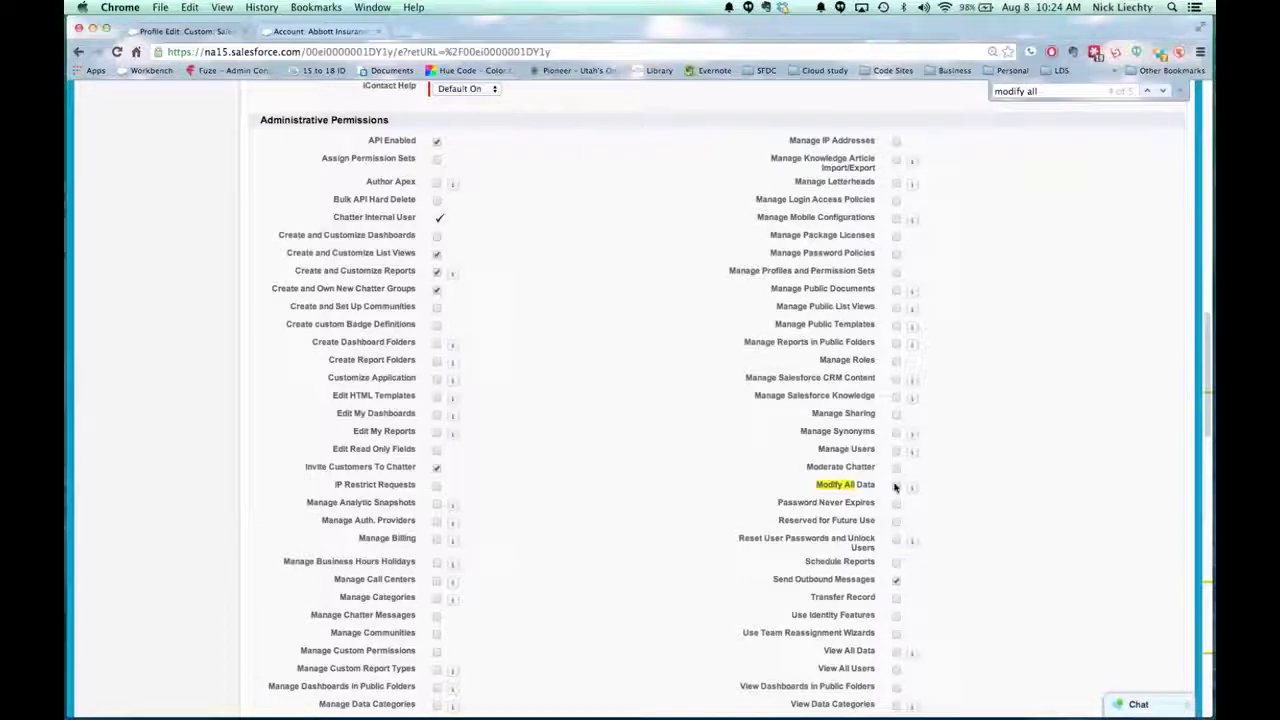
scroll(886, 506, down, 15)
scroll(808, 520, down, 20)
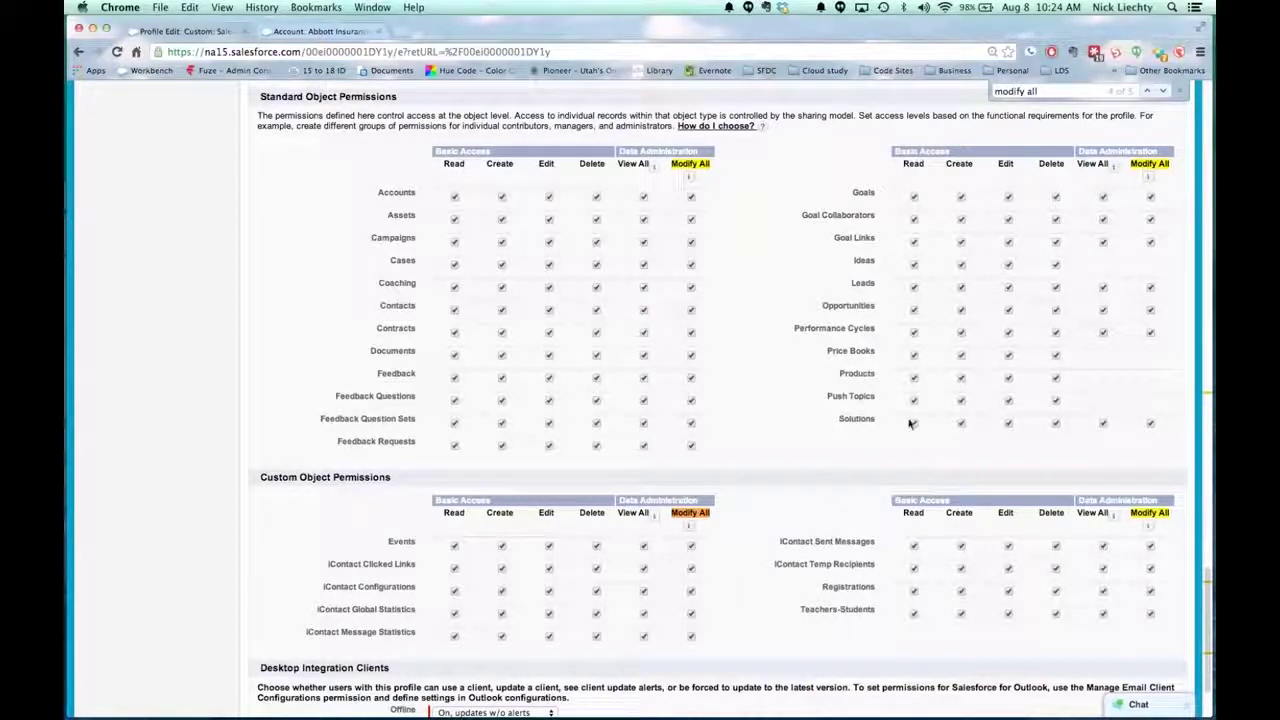
scroll(911, 400, up, 5)
scroll(911, 392, up, 10)
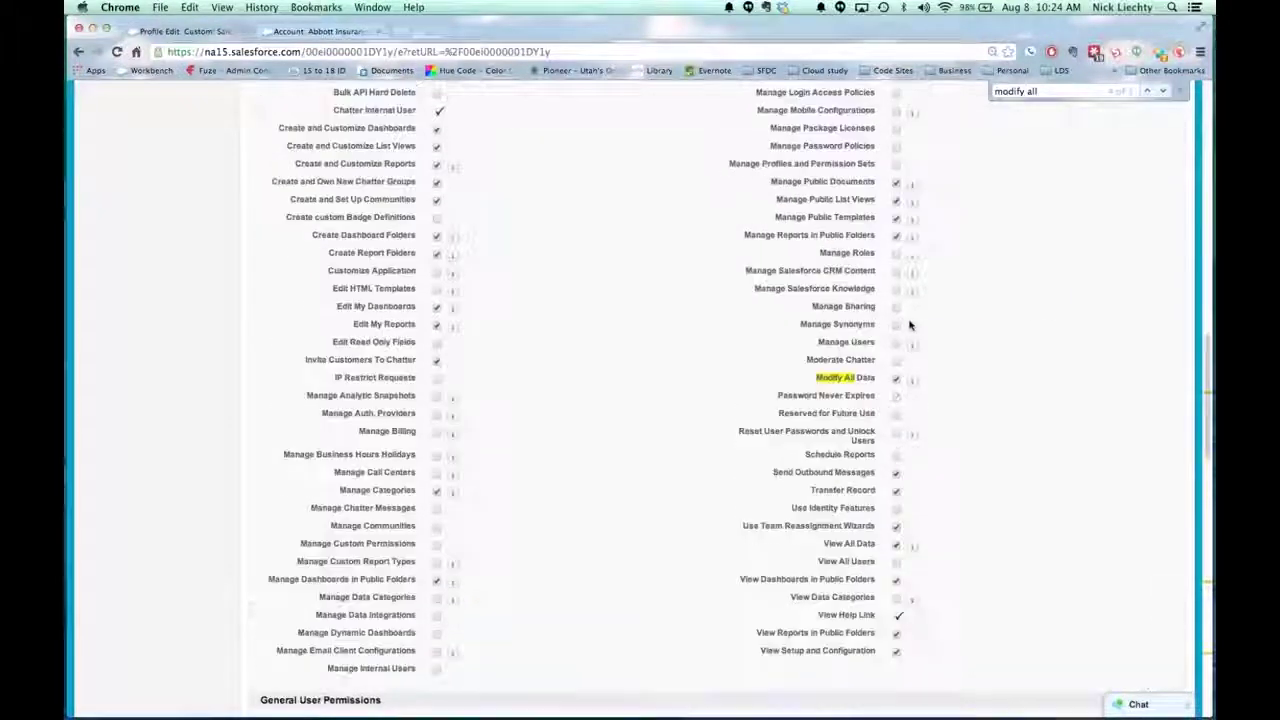
click(896, 378)
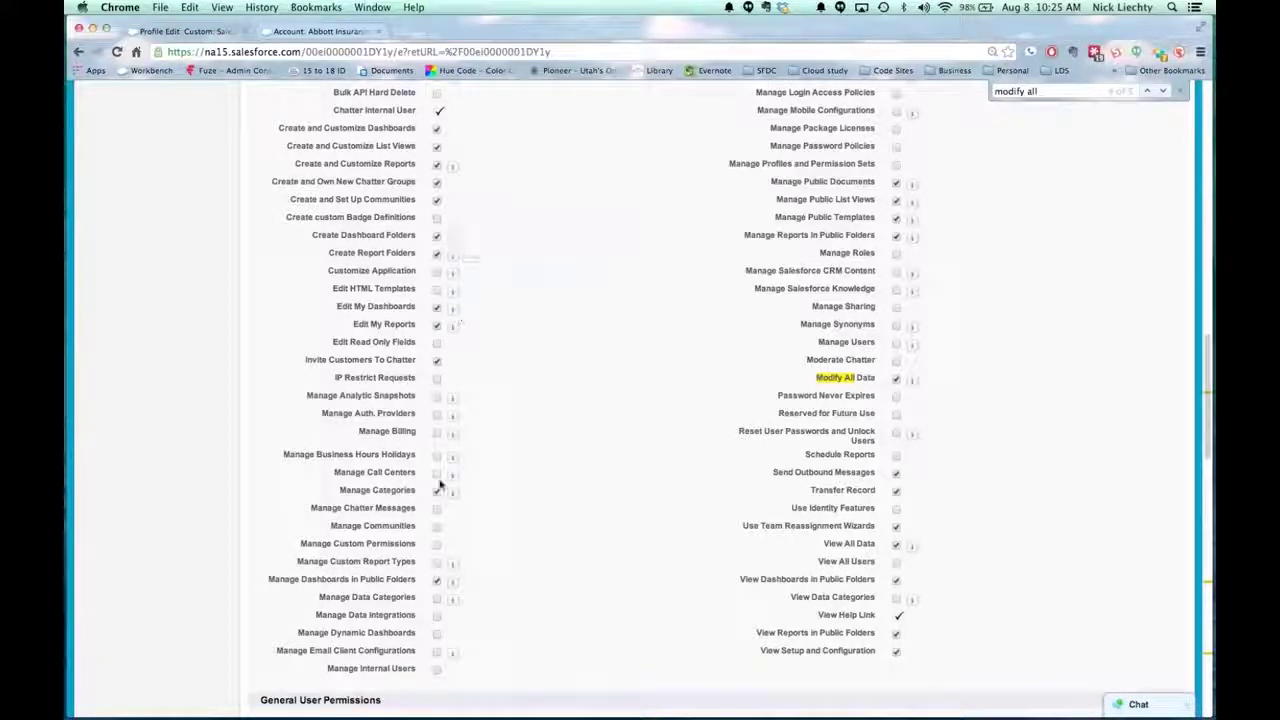
Examine the administrative, general user and object permissions of the sales profile with Modify All Data granted.
scroll(497, 640, down, 10)
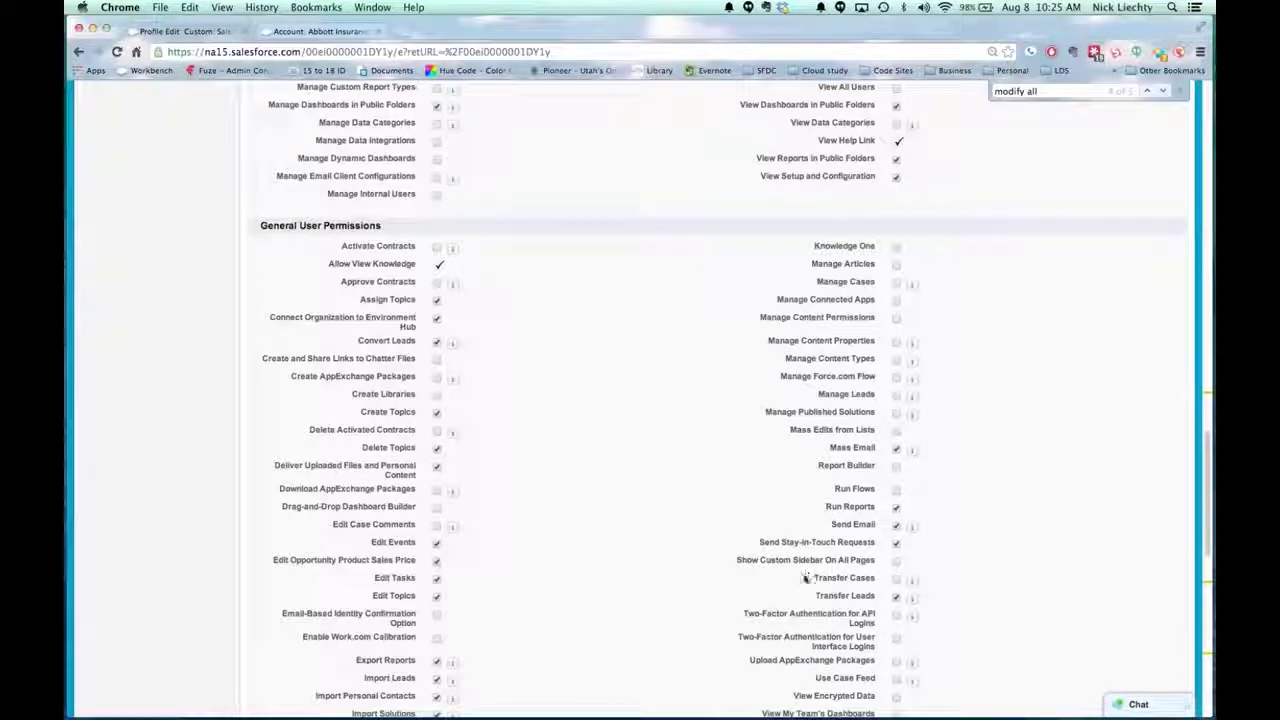
scroll(810, 570, up, 7)
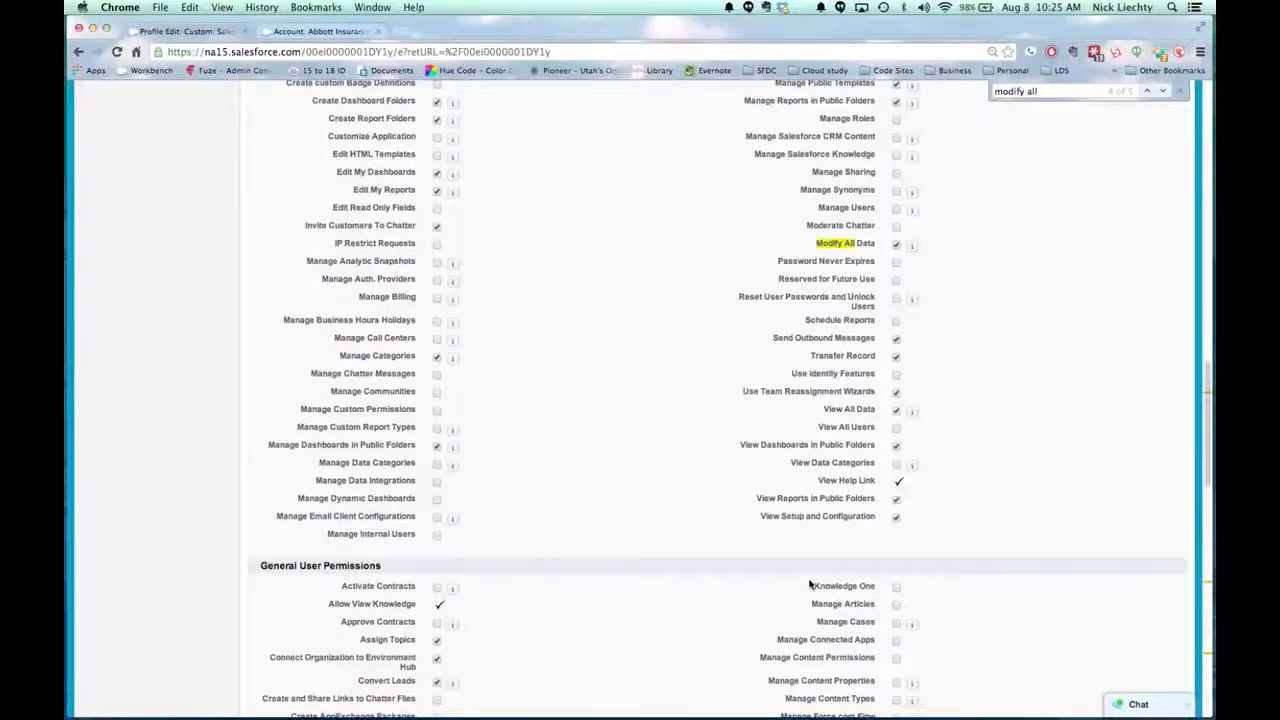
scroll(810, 583, down, 20)
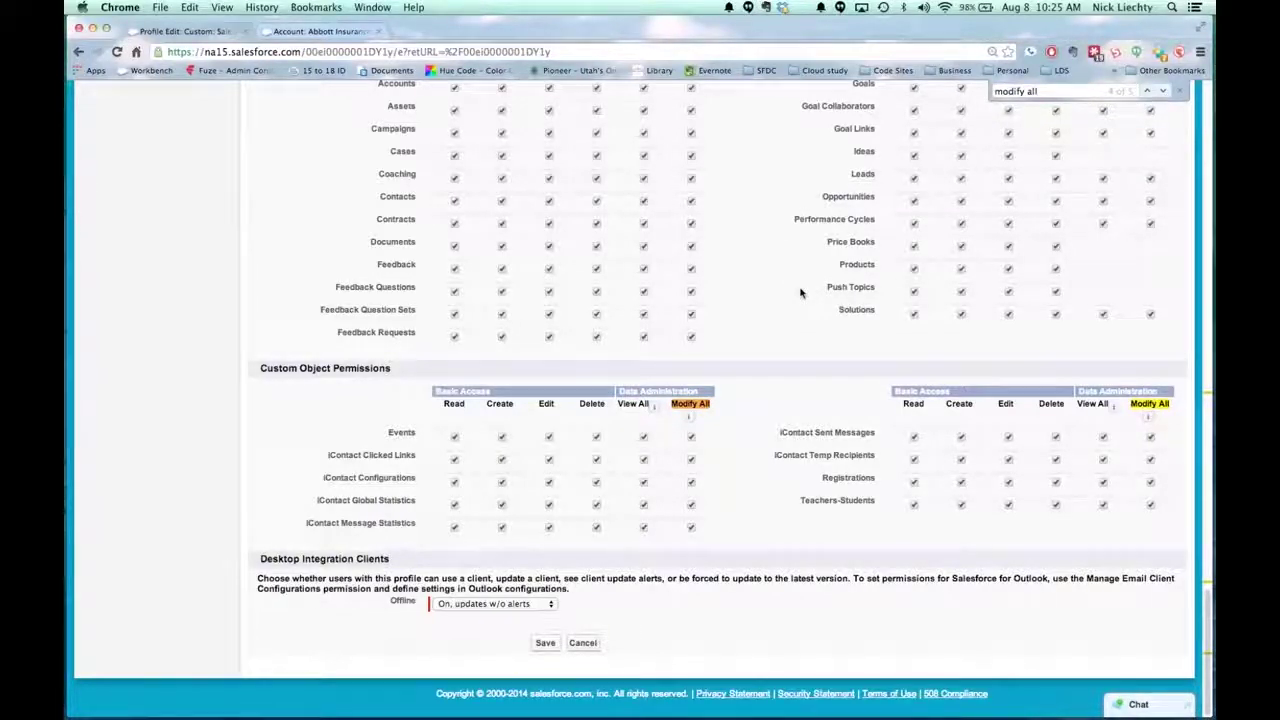
scroll(800, 292, up, 20)
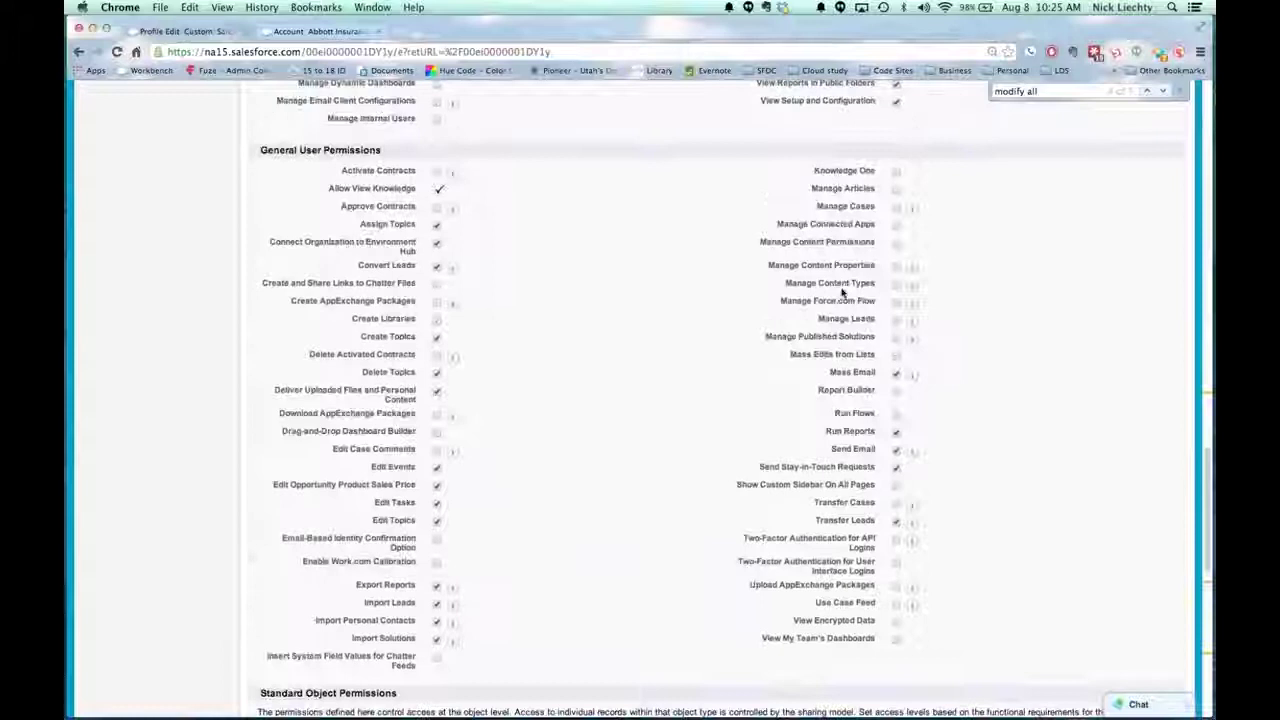
scroll(860, 250, up, 2)
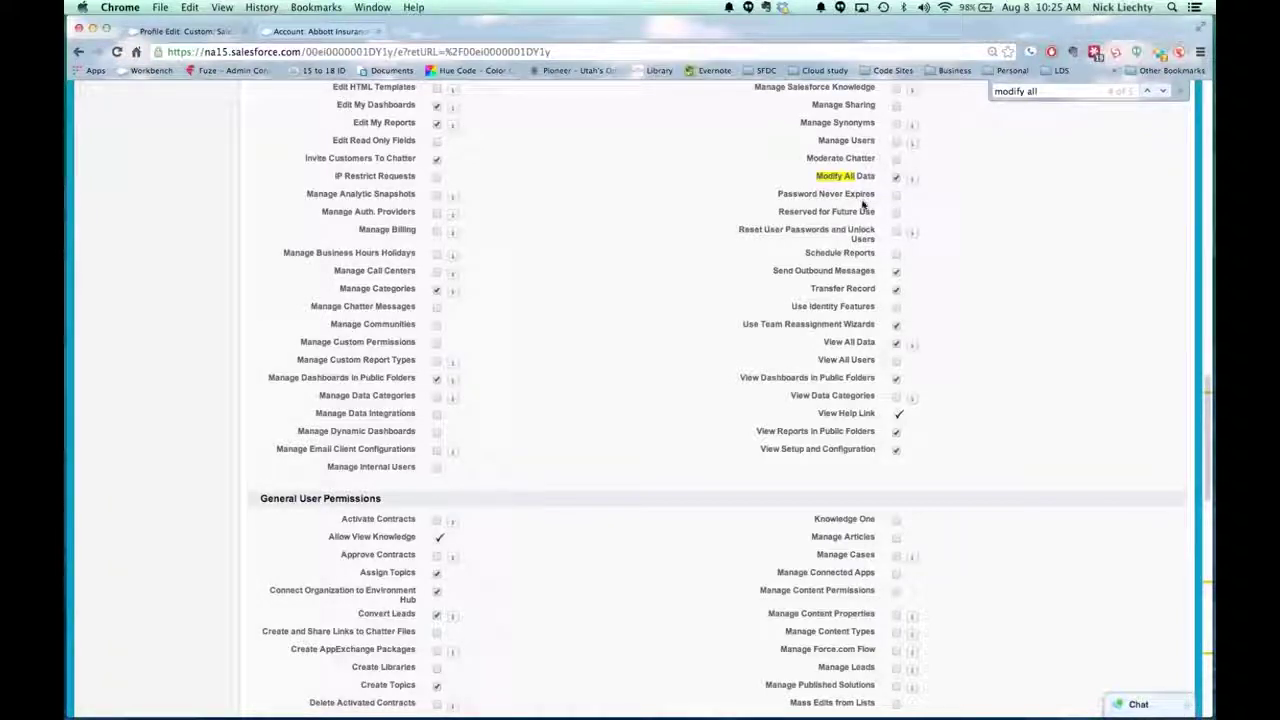
scroll(835, 290, down, 5)
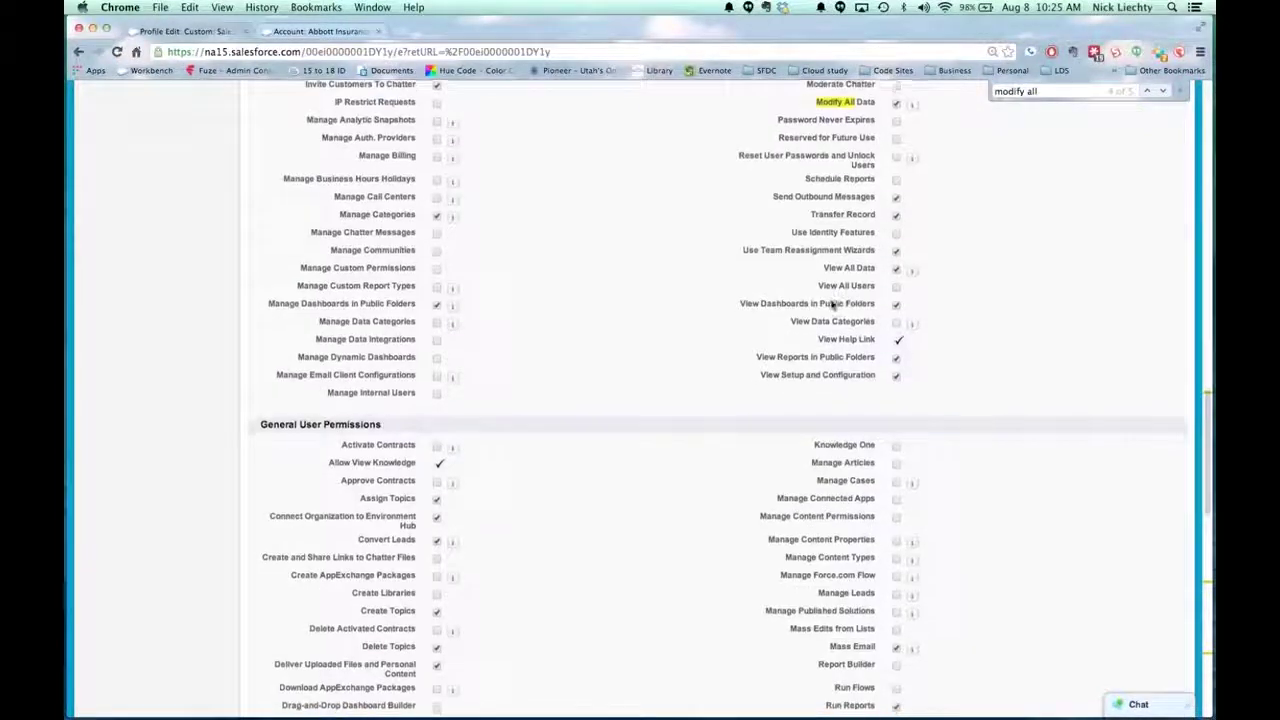
scroll(790, 363, down, 4)
scroll(766, 374, down, 6)
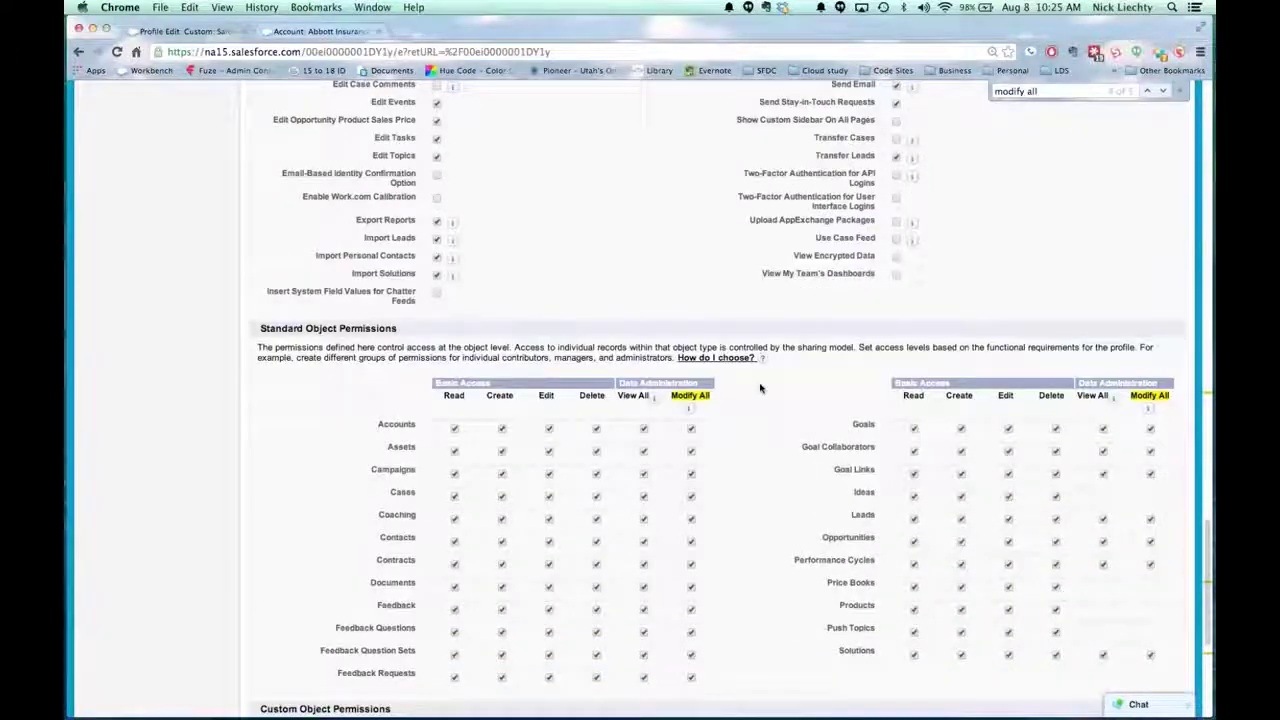
Cancel editing the sales profile to discard its unsaved permission changes.
key(shift+Return)
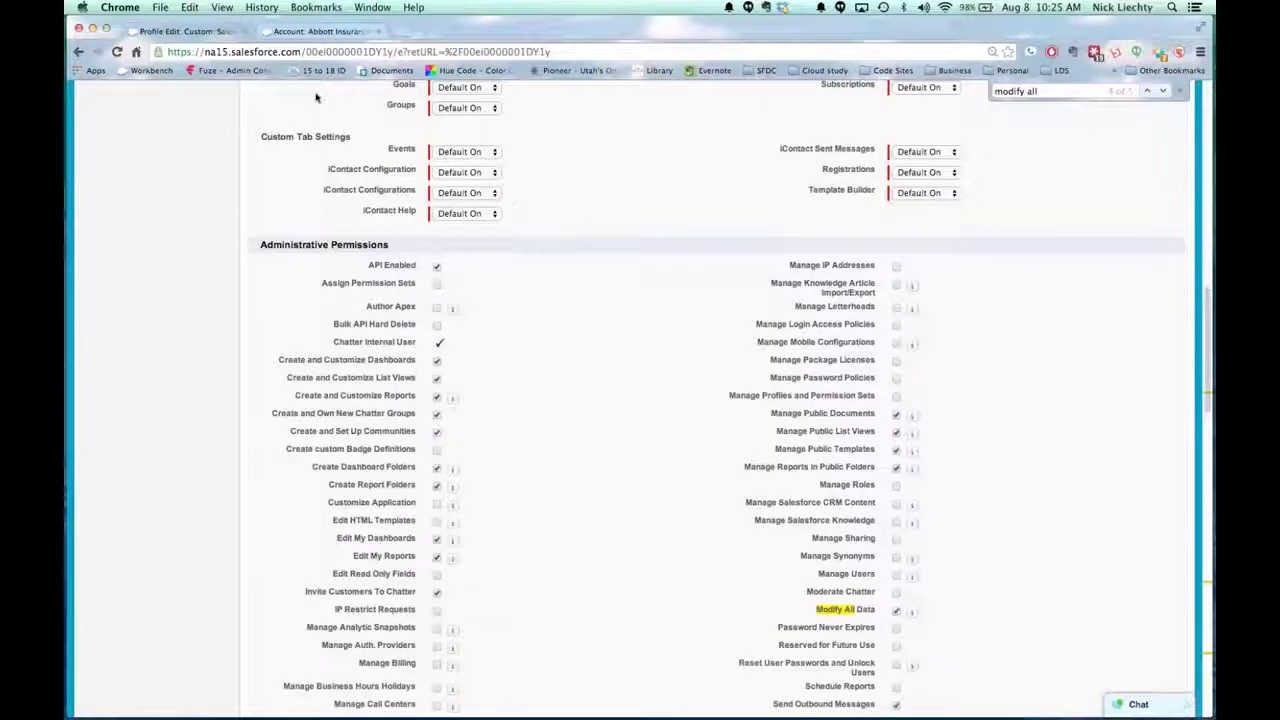
scroll(340, 147, up, 15)
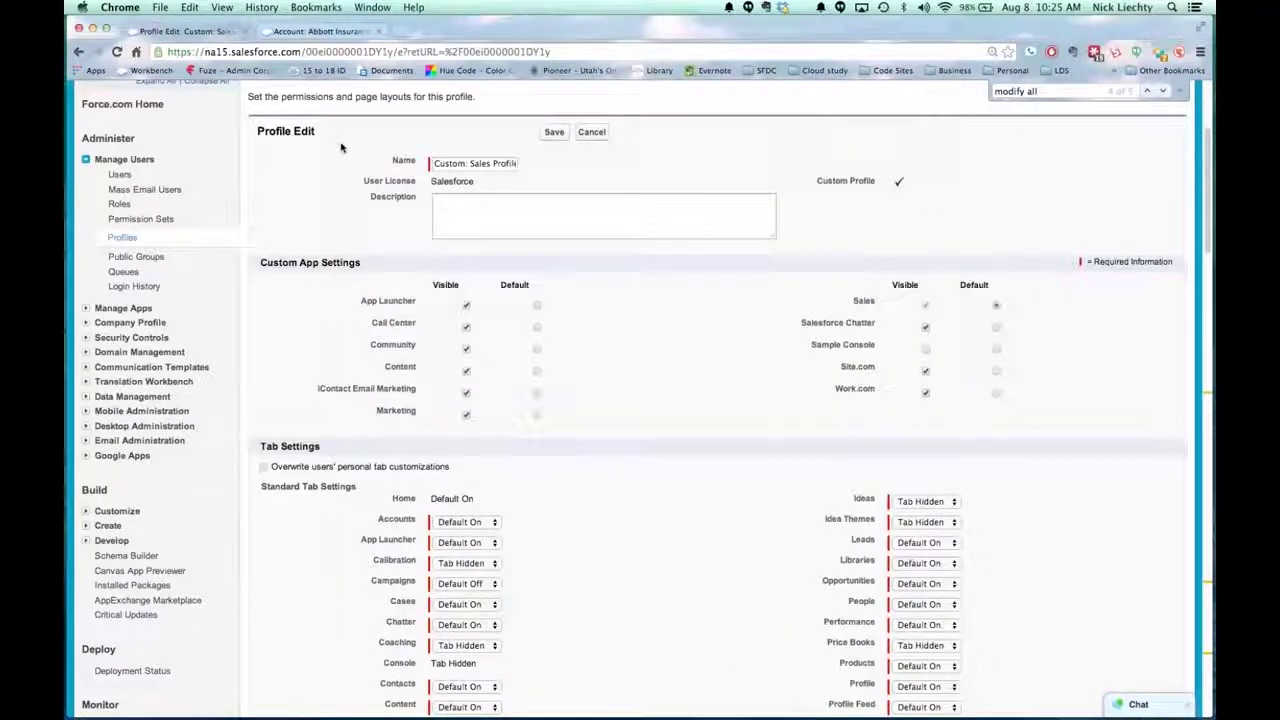
scroll(340, 147, up, 2)
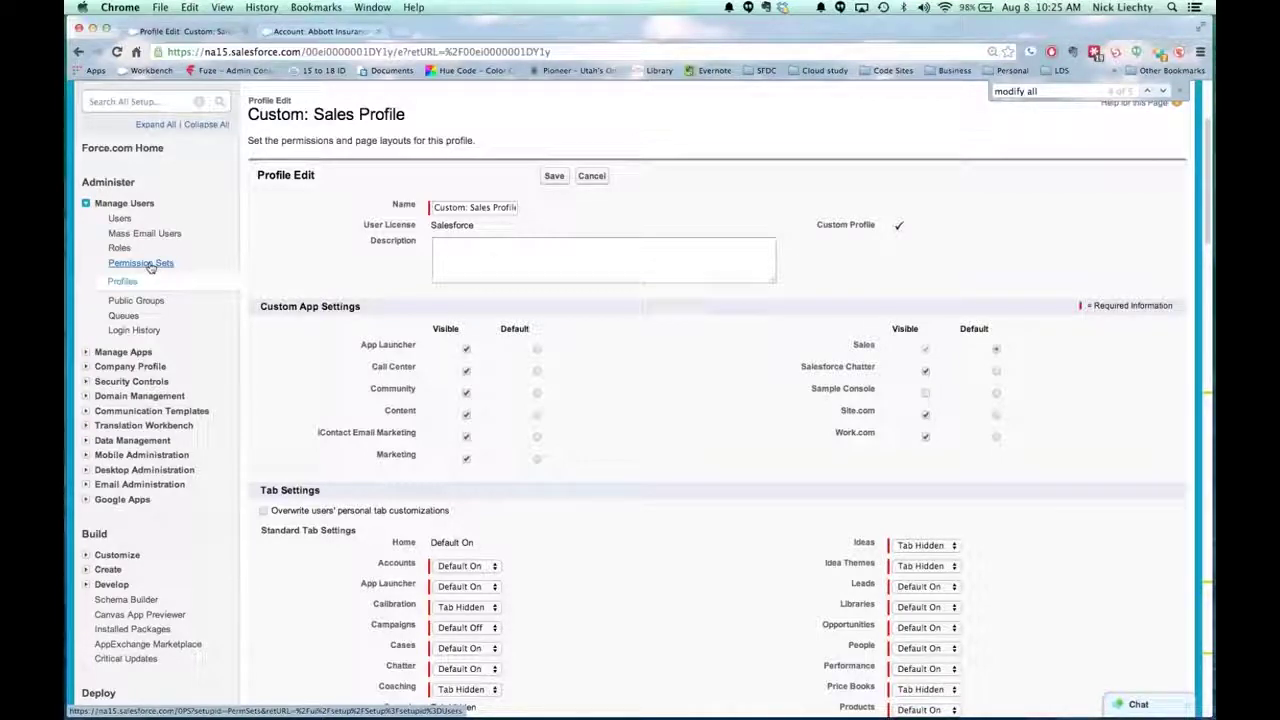
scroll(387, 333, down, 1)
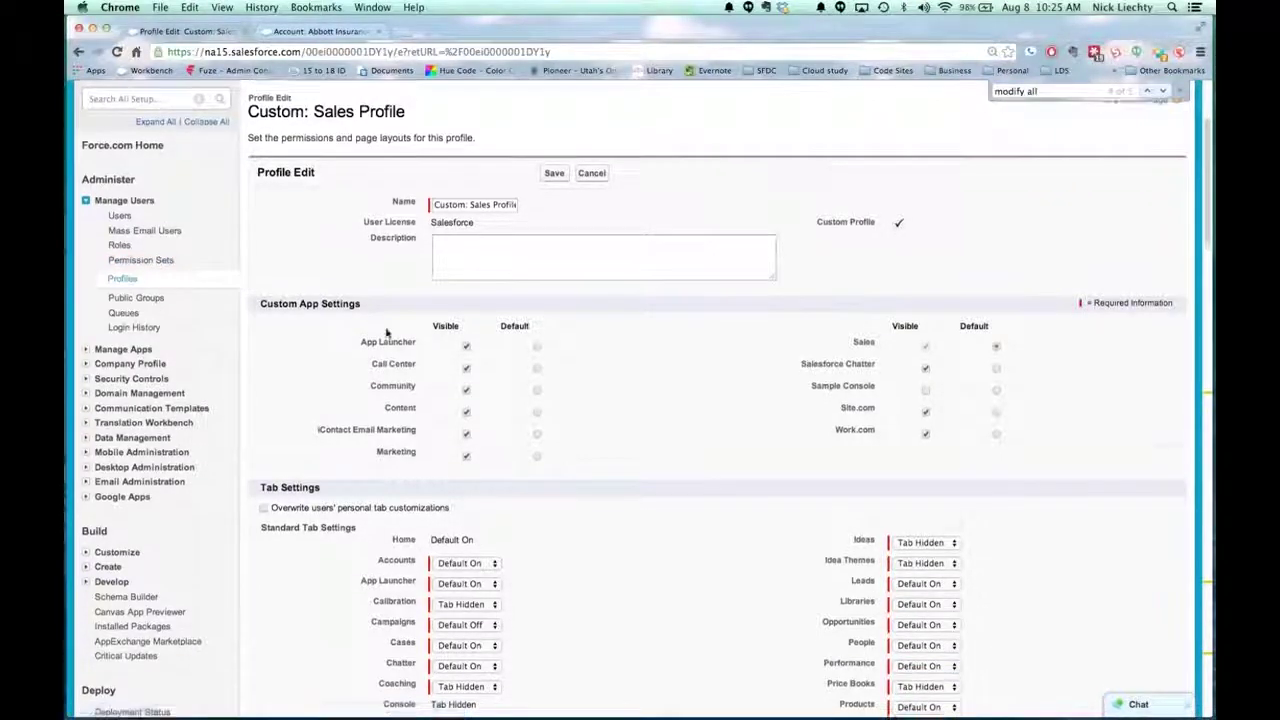
scroll(566, 351, down, 15)
scroll(605, 377, down, 15)
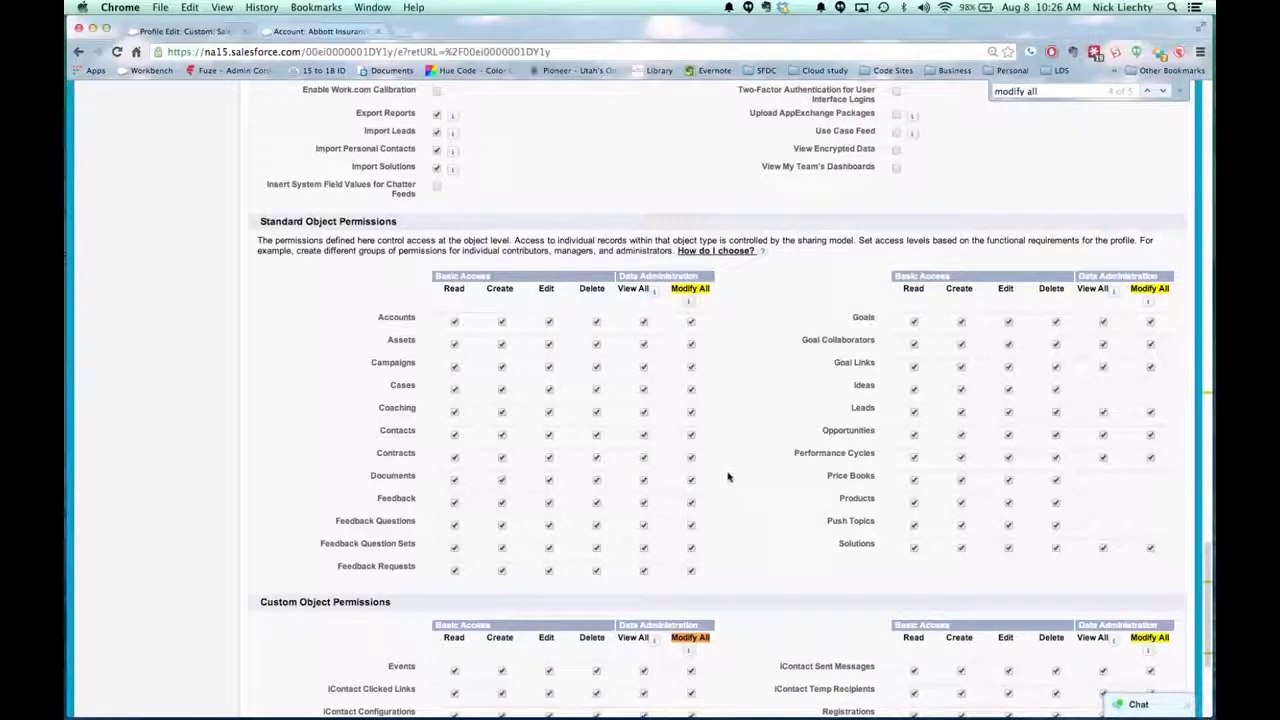
scroll(758, 453, up, 20)
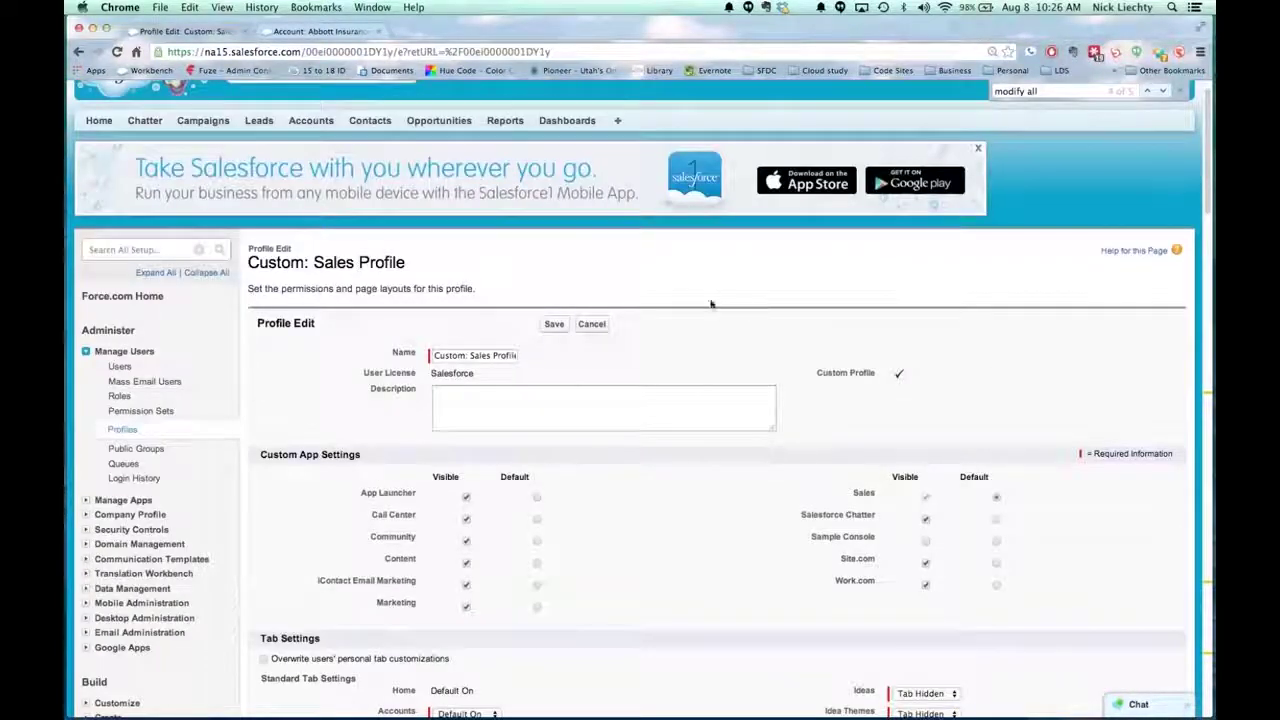
click(592, 324)
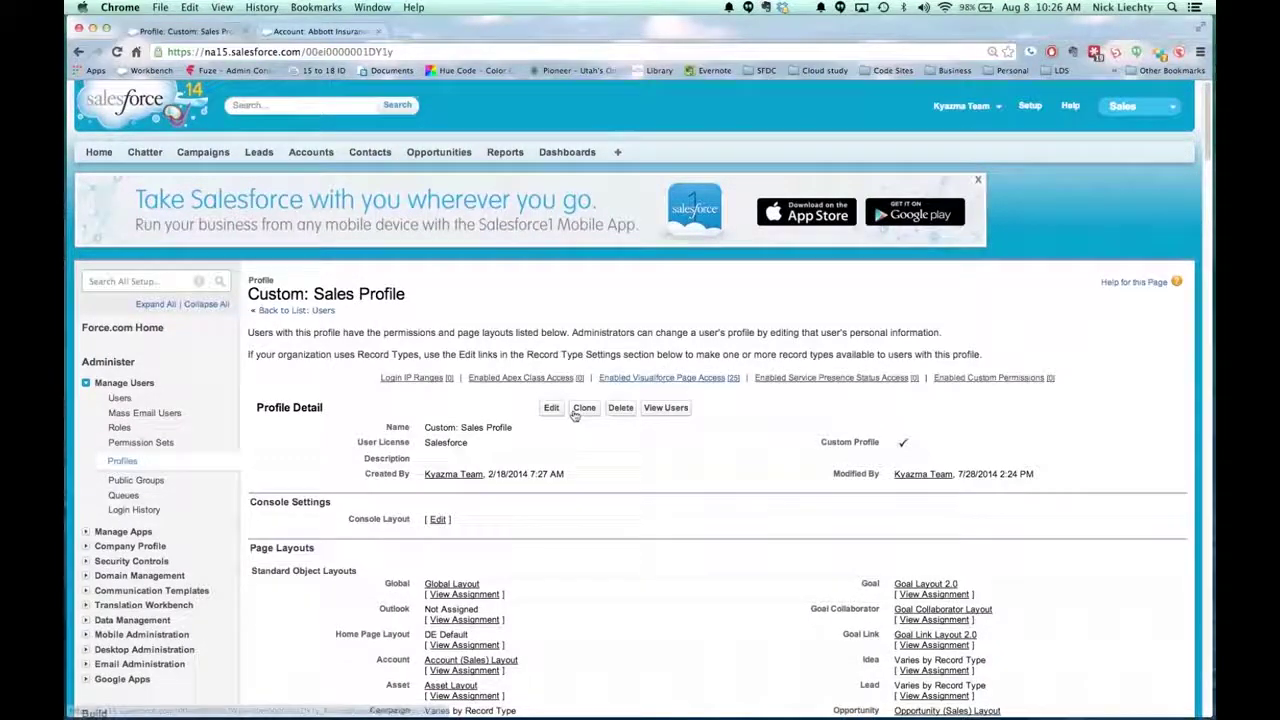
Reopen the sales profile for editing and review its object permissions, administrative permissions and tab settings.
click(549, 409)
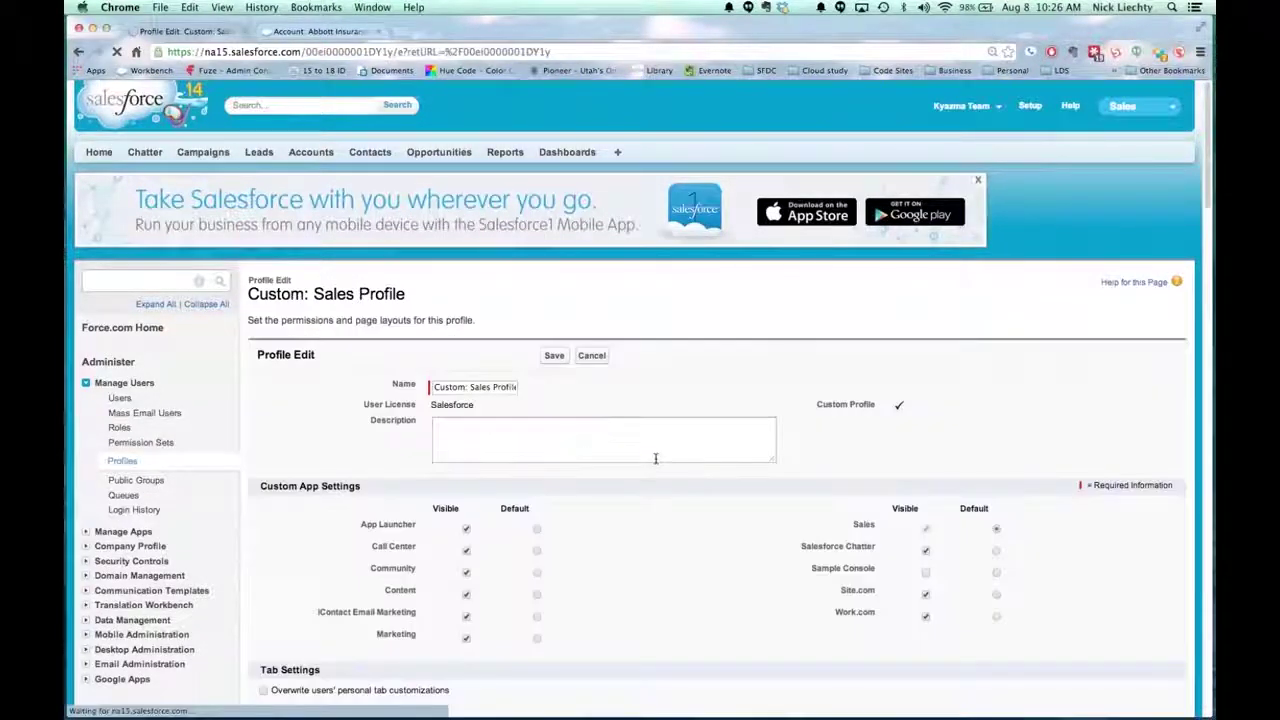
scroll(677, 460, down, 15)
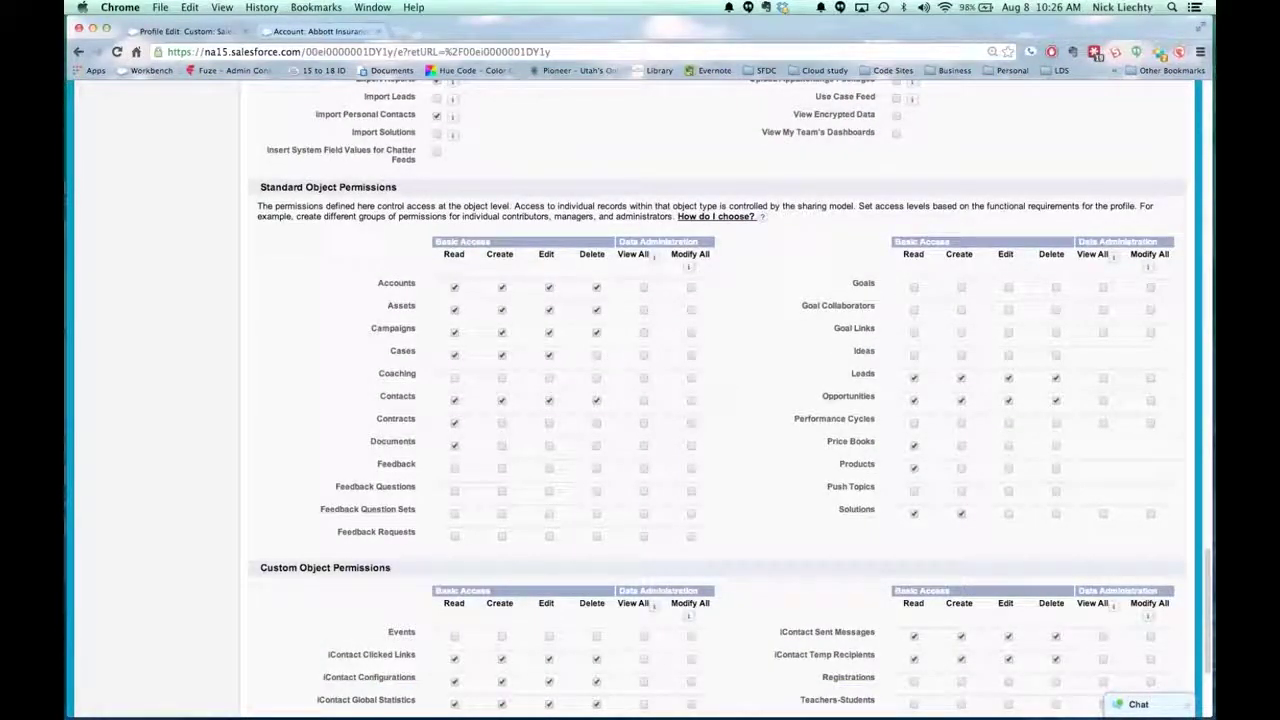
scroll(754, 480, down, 15)
scroll(730, 470, up, 5)
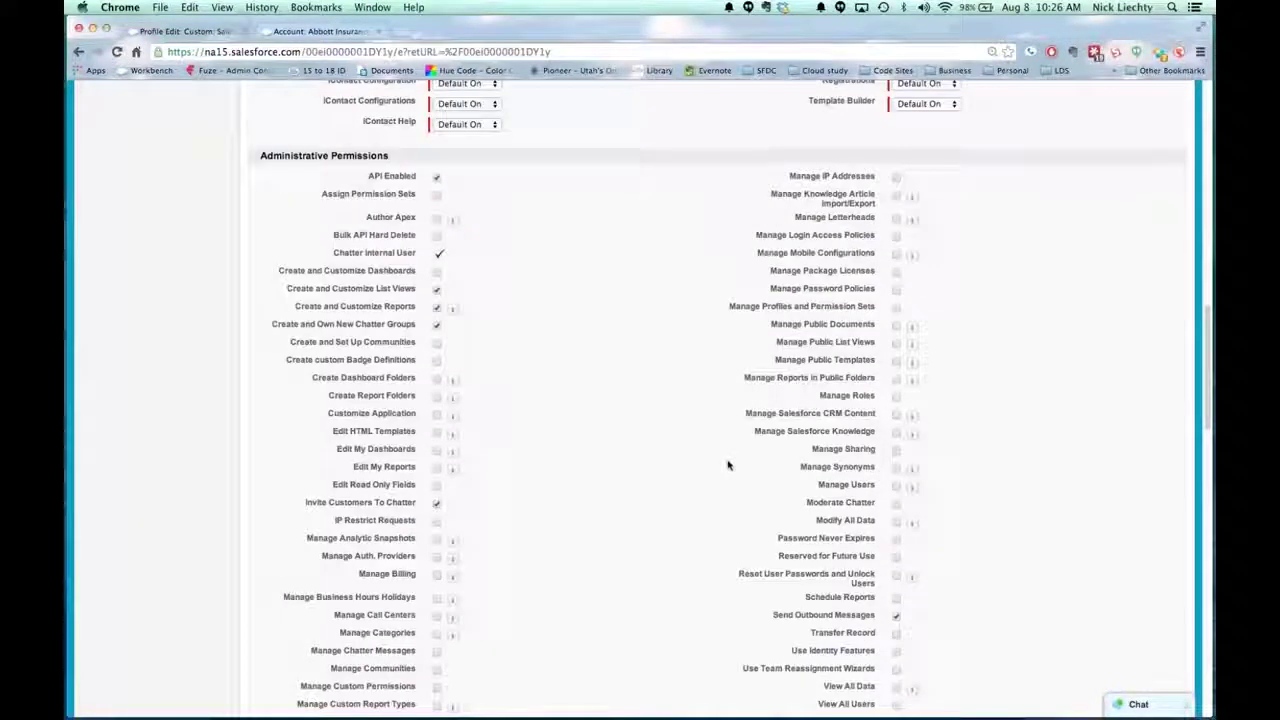
scroll(728, 466, up, 4)
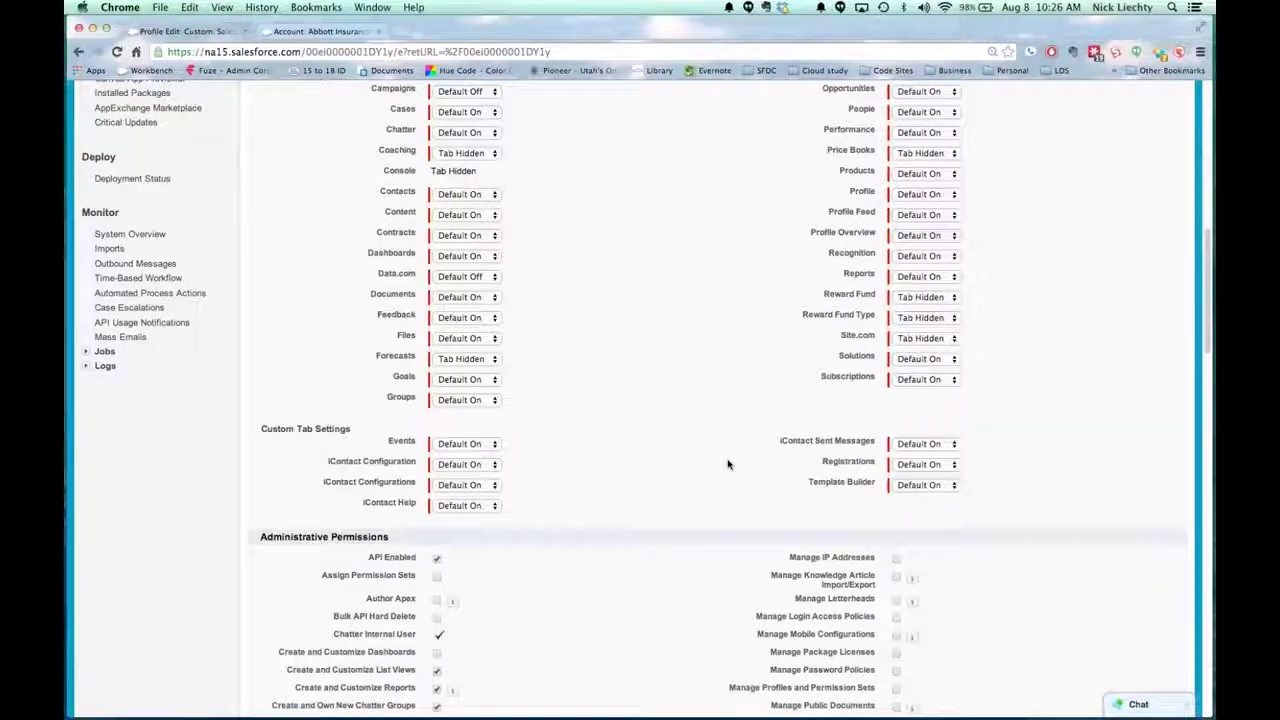
scroll(555, 385, up, 3)
scroll(548, 383, up, 5)
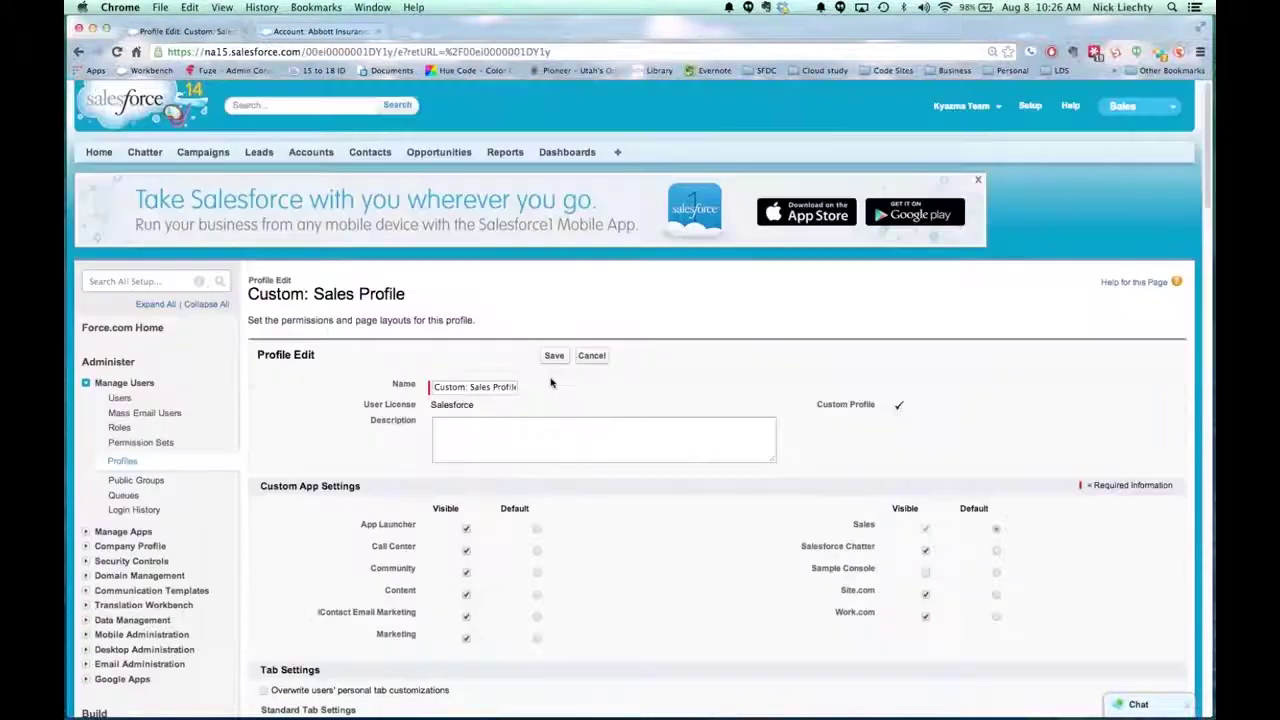
Open Permission Sets in setup and start a new permission set labelled Test Set with API name Test_Set.
click(157, 444)
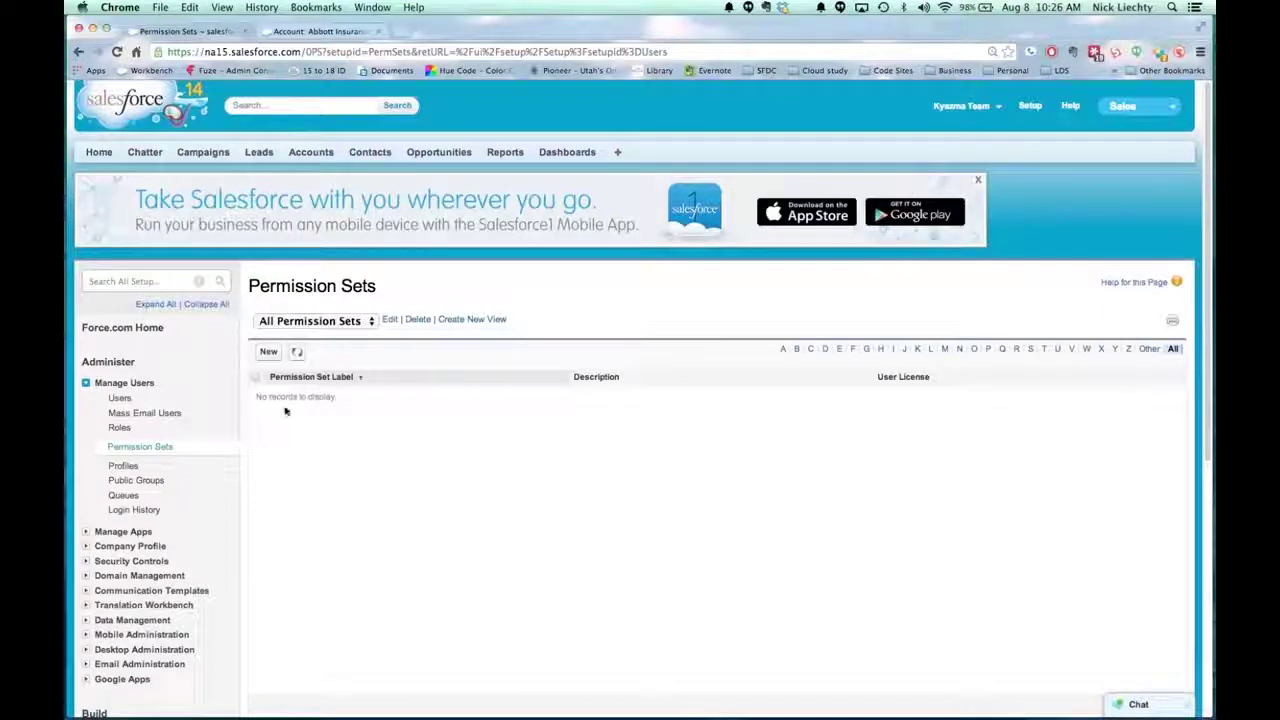
click(269, 355)
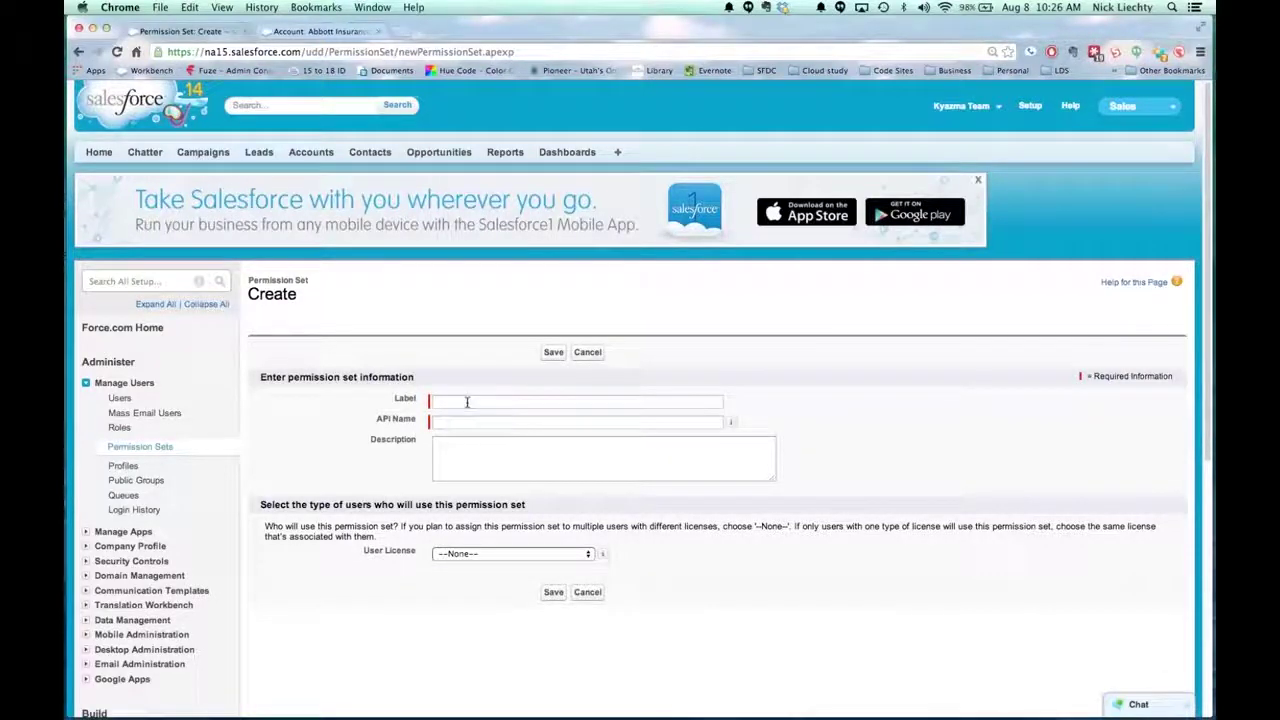
click(467, 401)
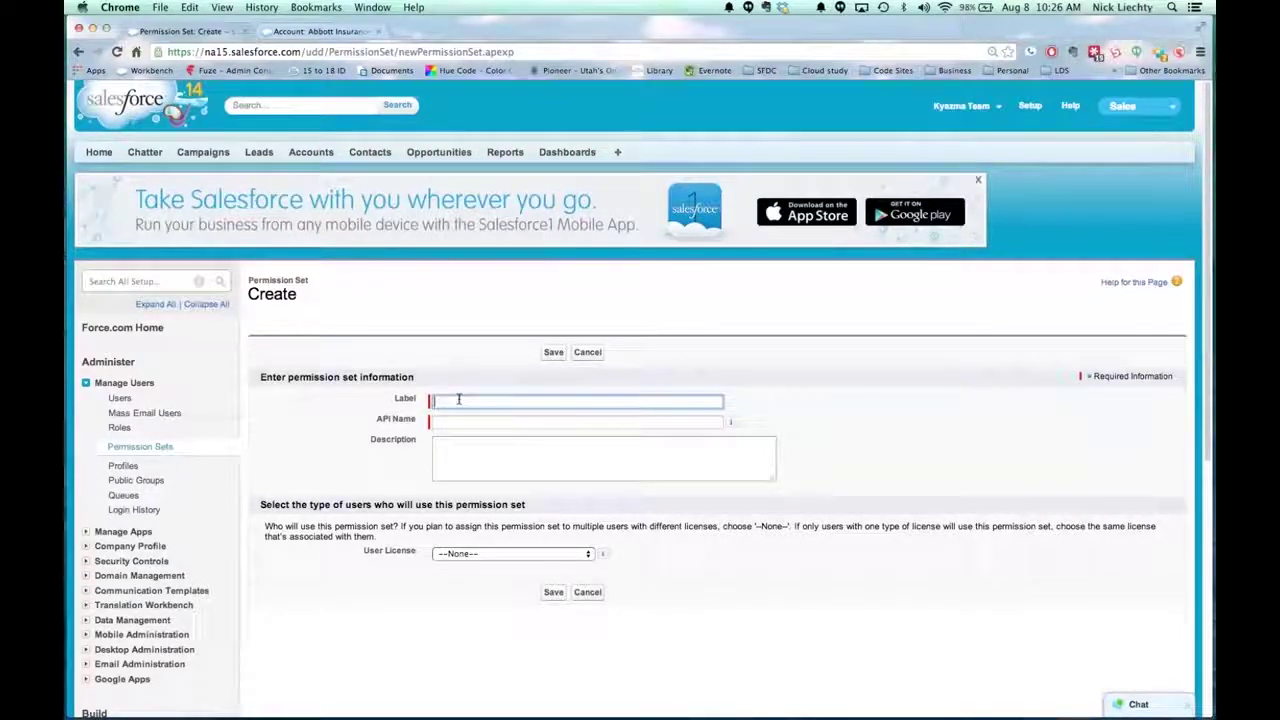
text(Test 1)
text(et)
key(Tab)
key(Tab)
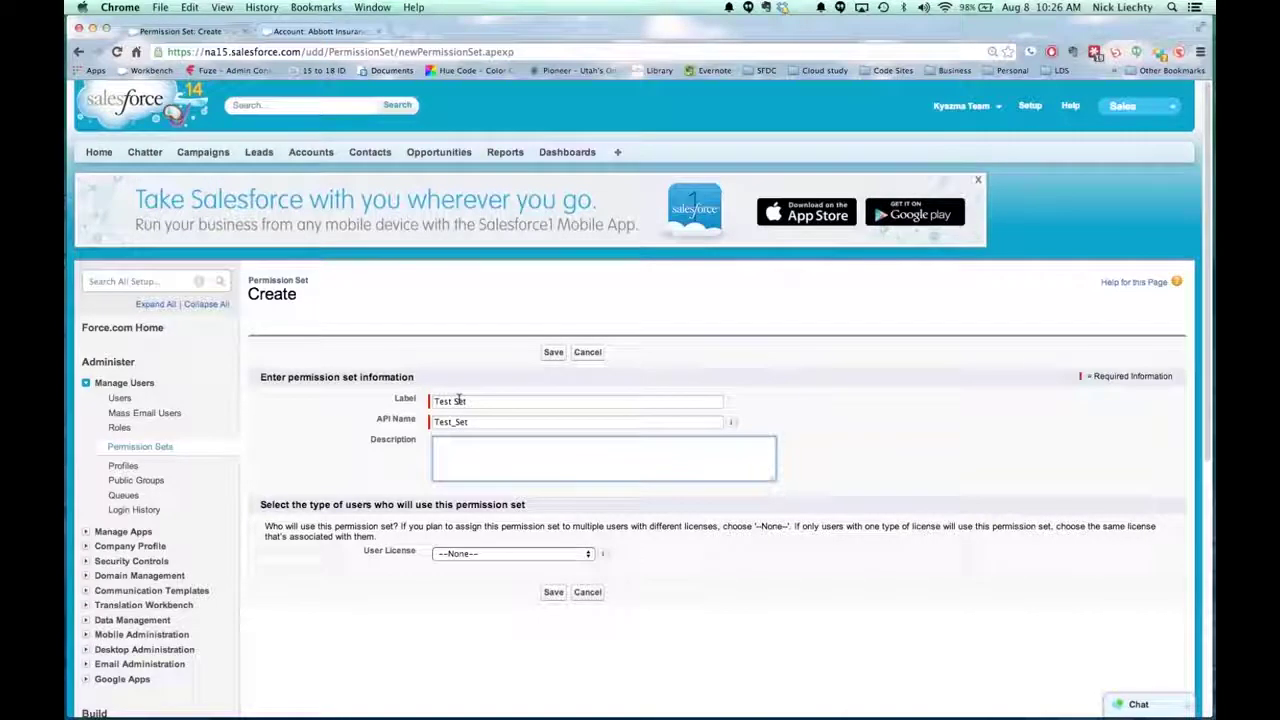
Set the new permission set's user license to Salesforce and save it.
click(505, 554)
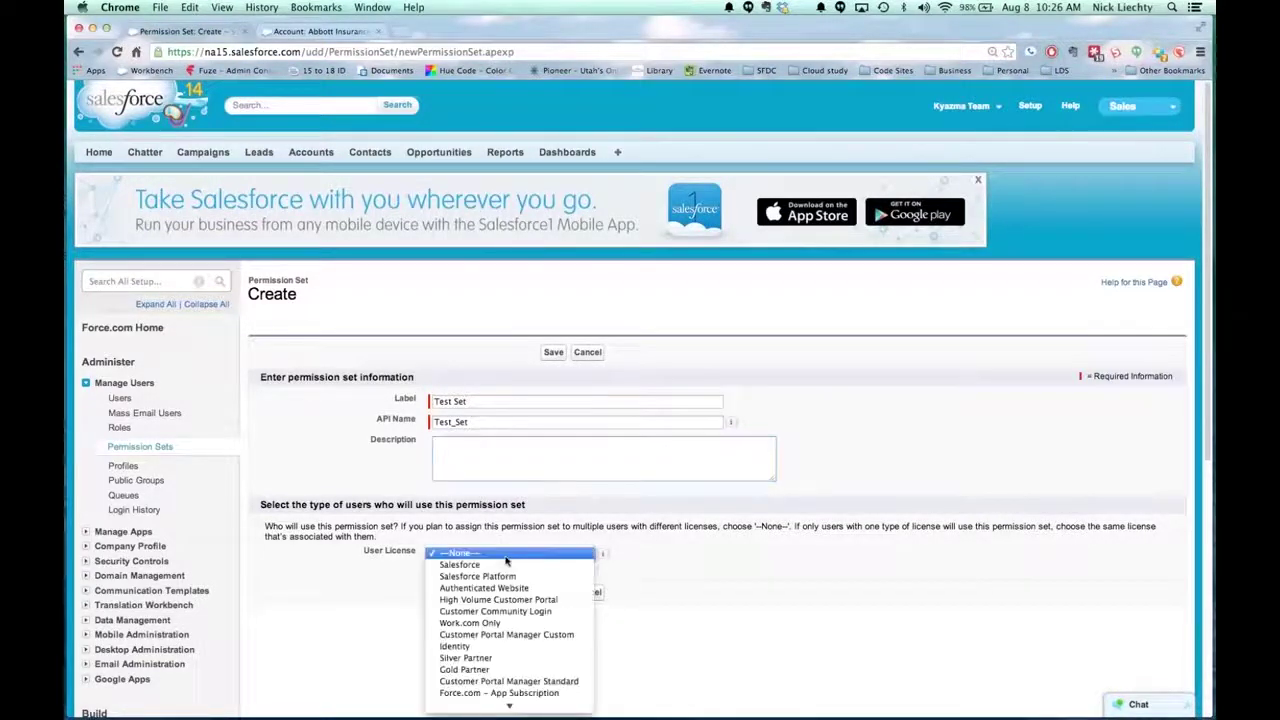
click(506, 566)
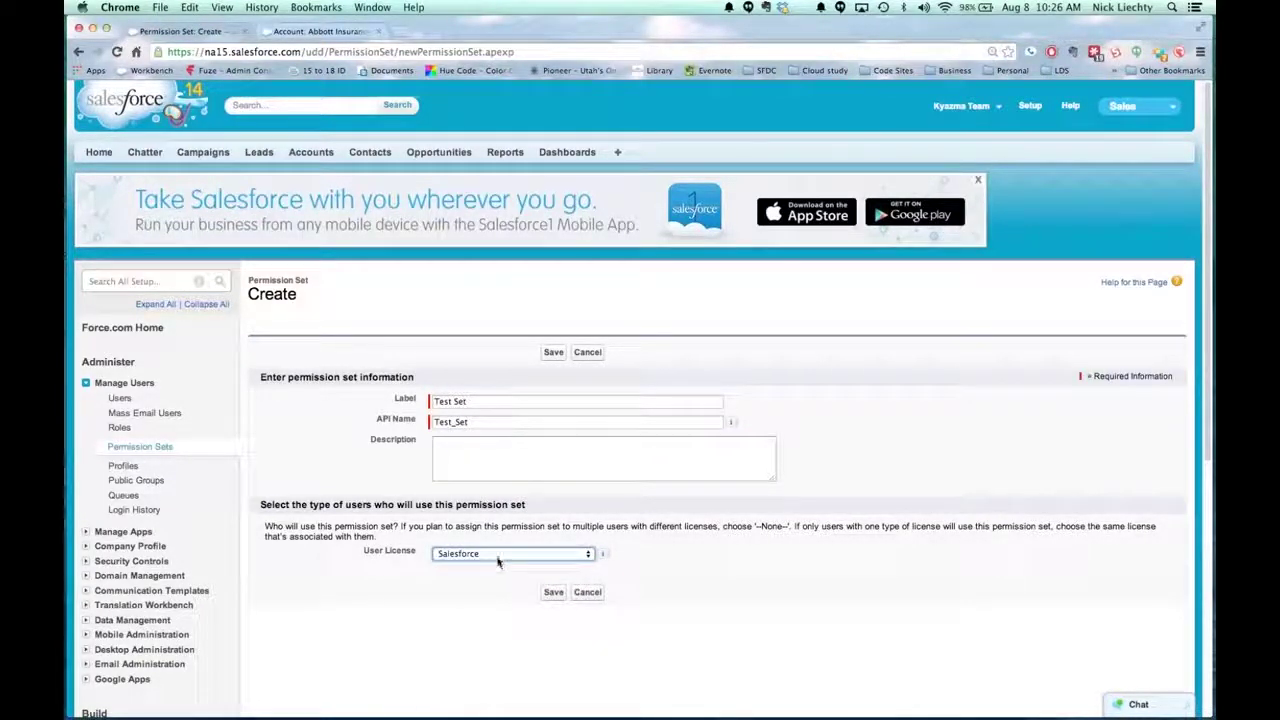
click(497, 558)
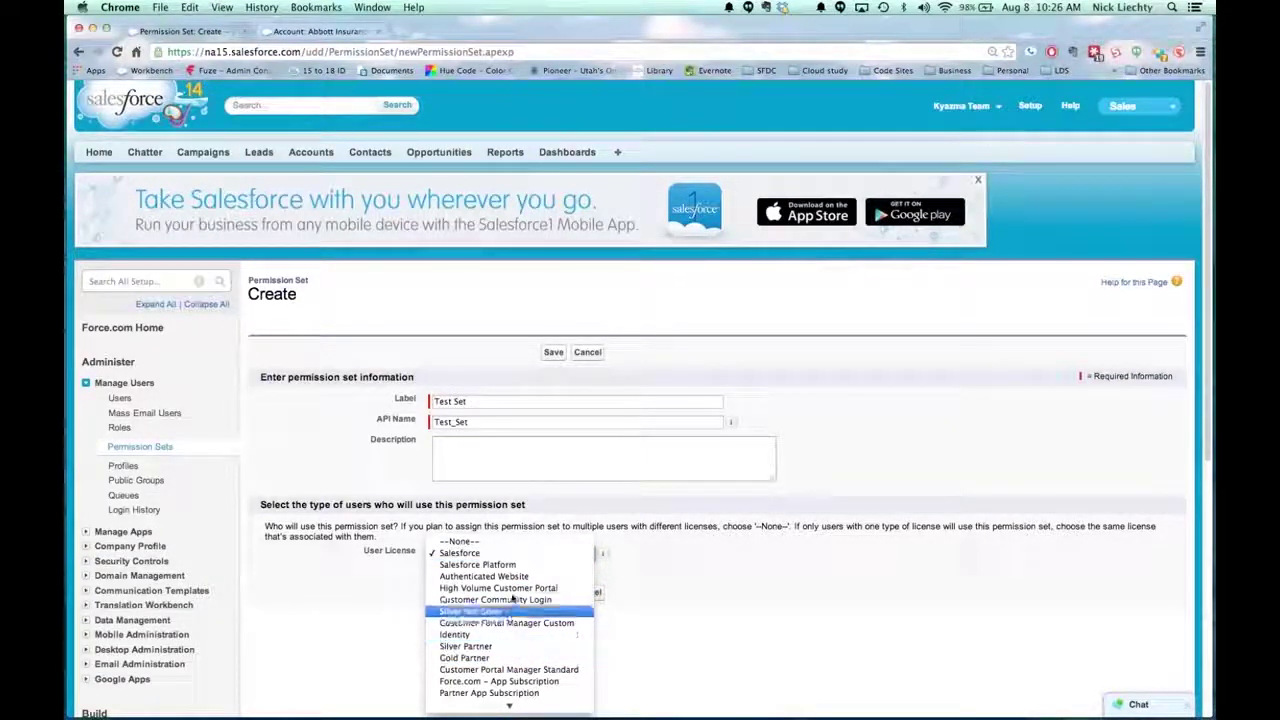
click(500, 553)
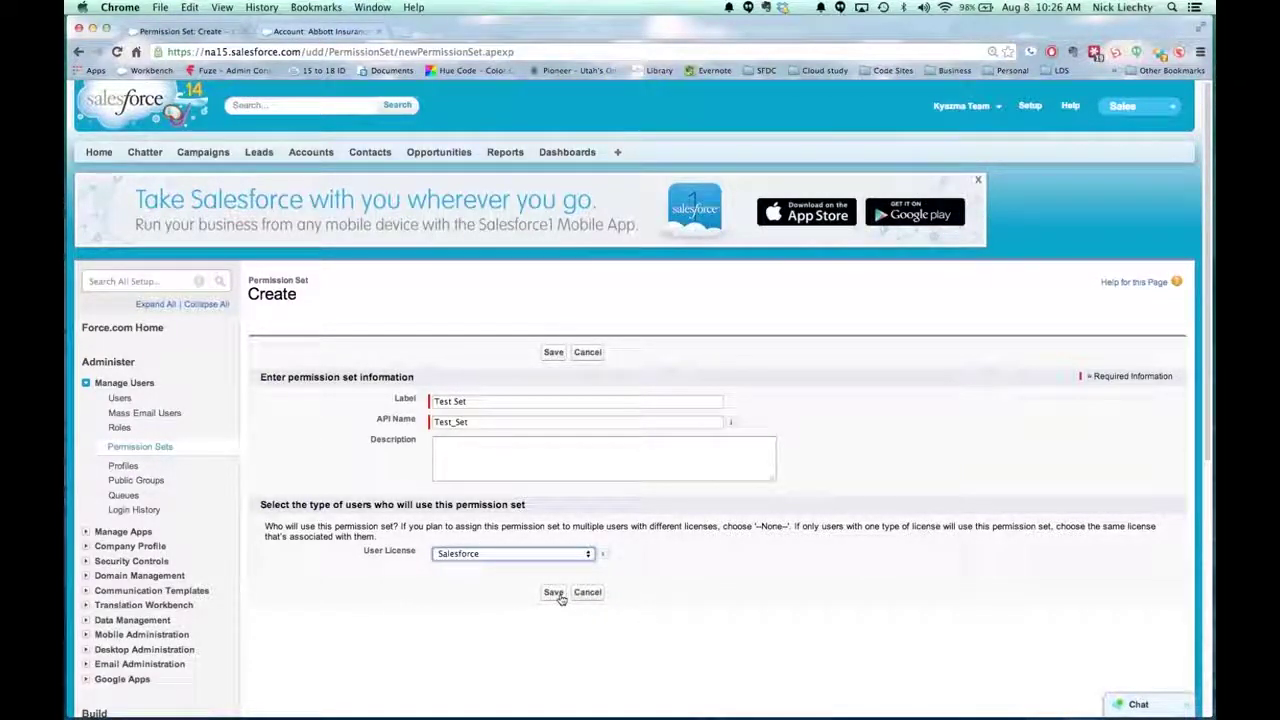
click(553, 593)
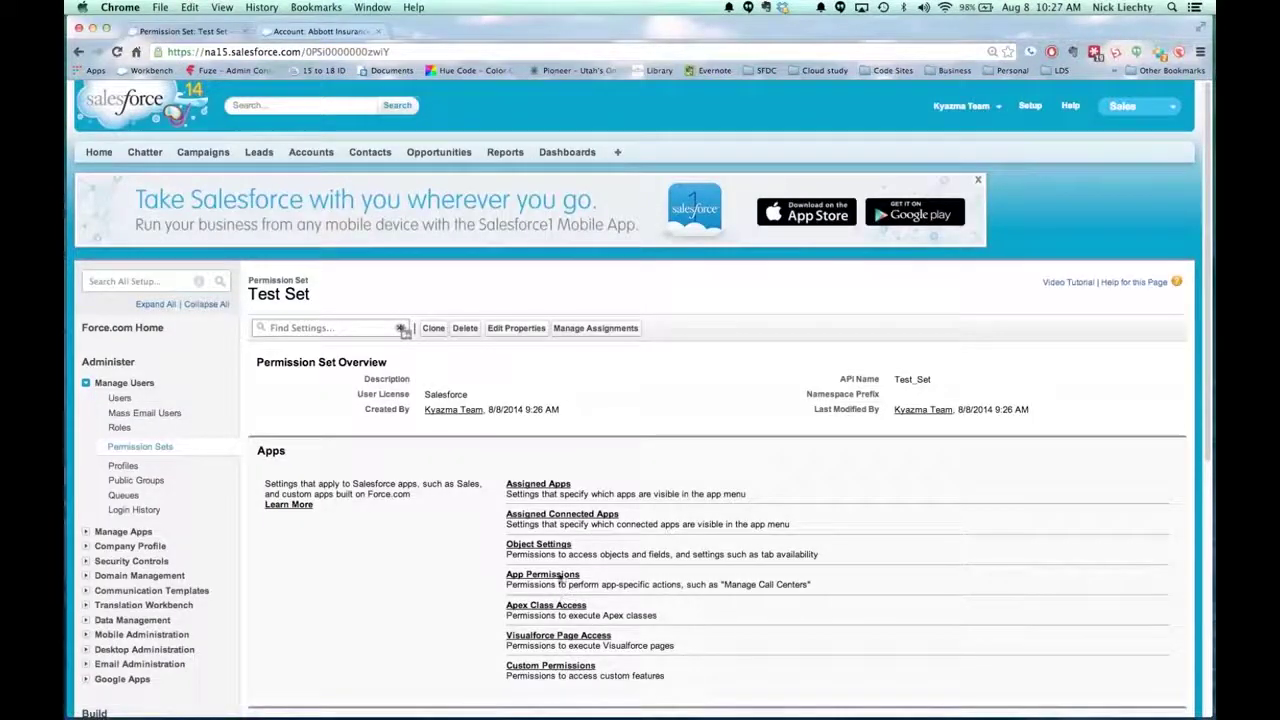
Grant Read, Create, Edit and Delete object permissions on Cases in the Test Set permission set and save.
scroll(551, 420, down, 3)
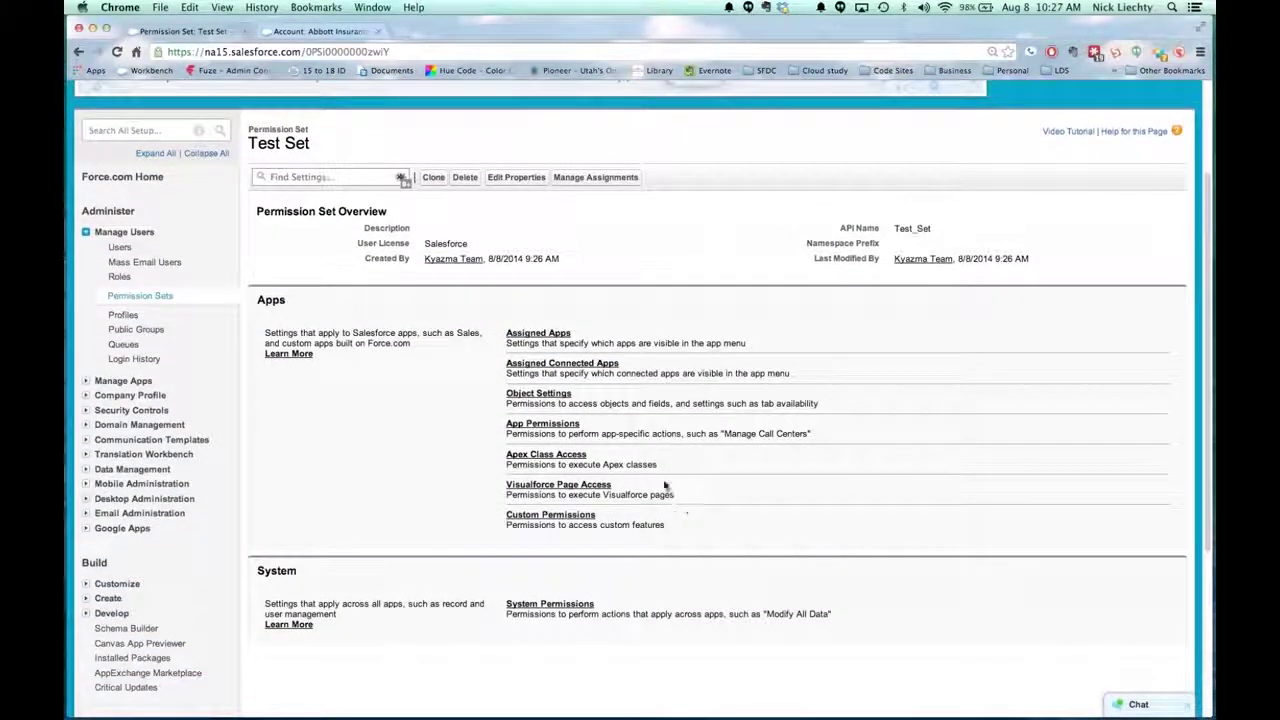
click(540, 394)
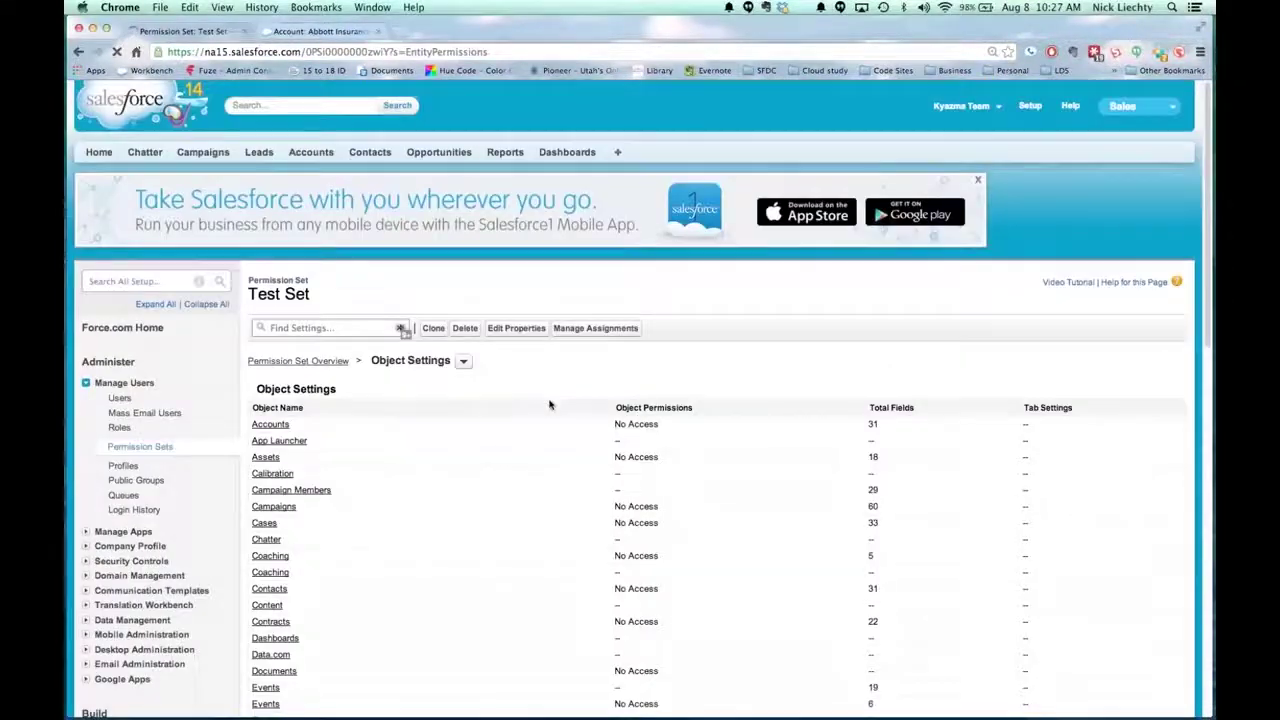
scroll(572, 440, down, 1)
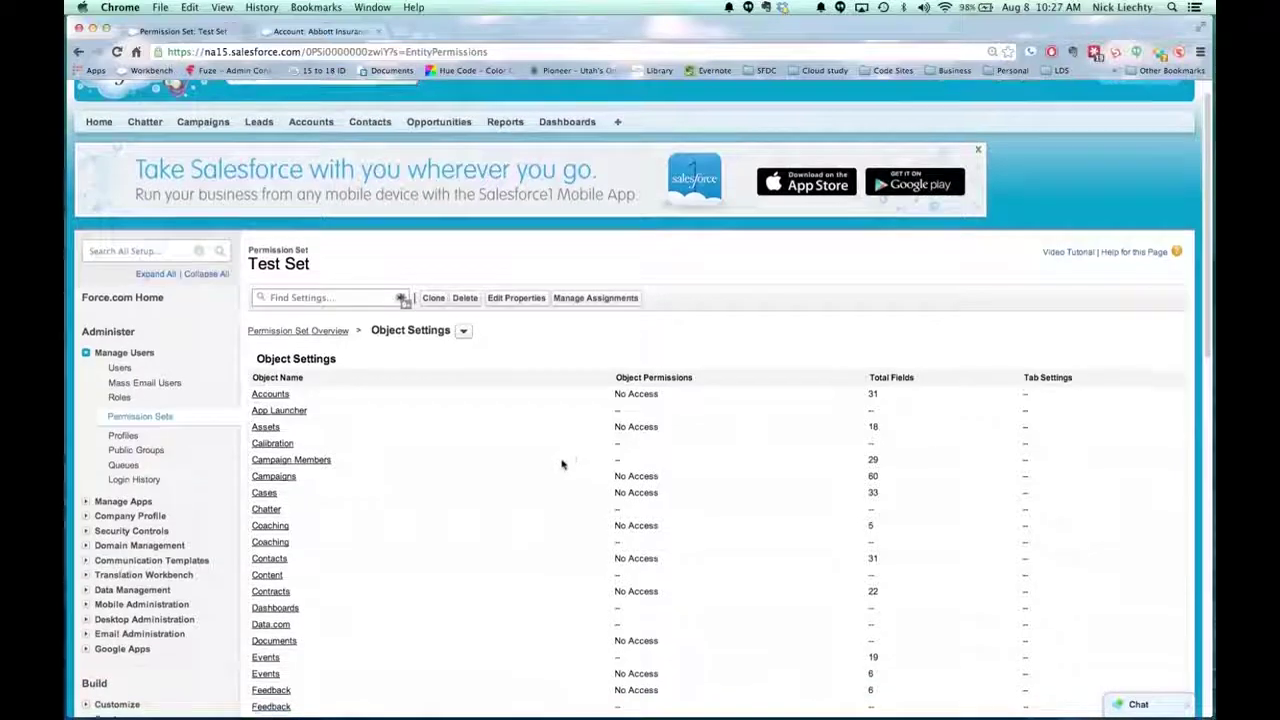
click(265, 494)
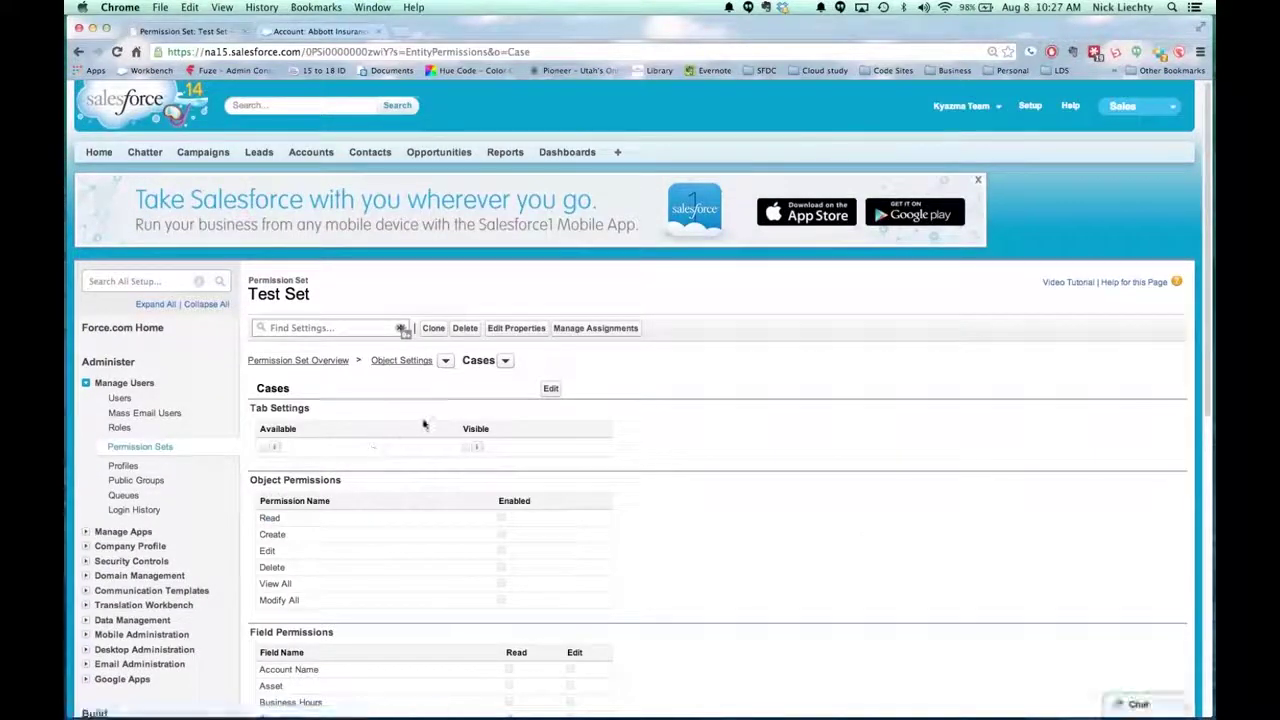
click(550, 389)
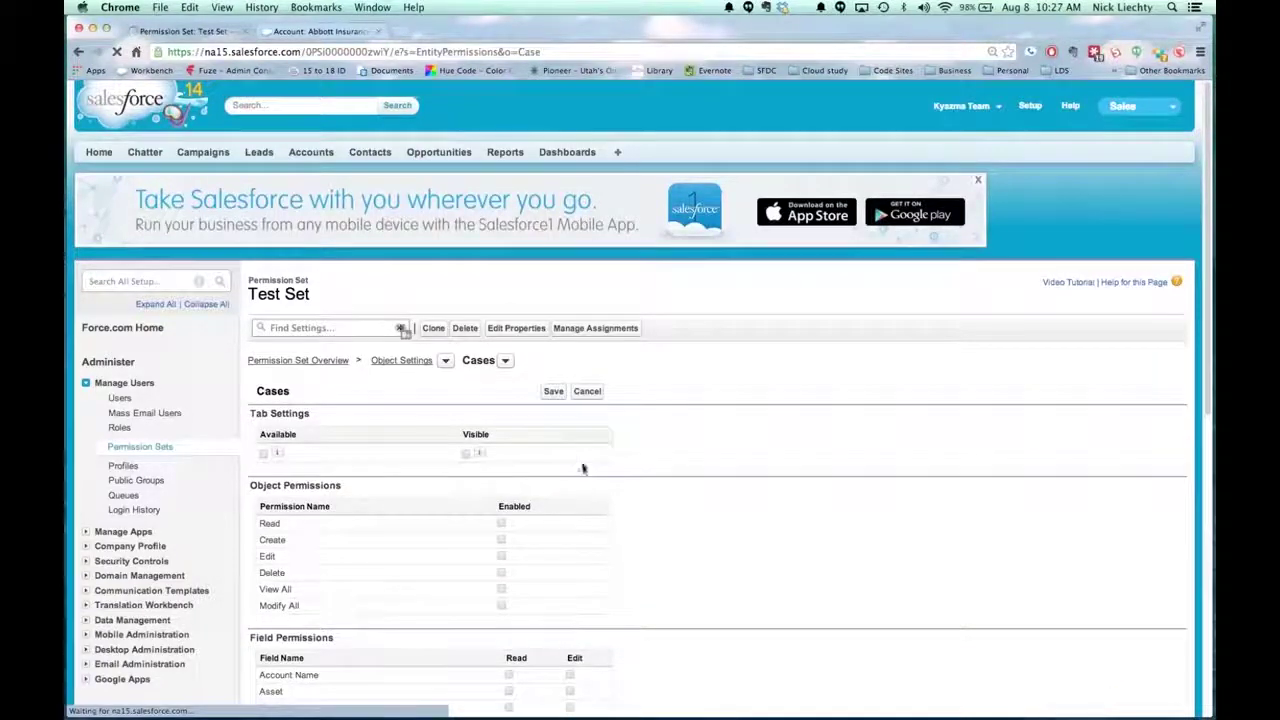
scroll(570, 452, down, 3)
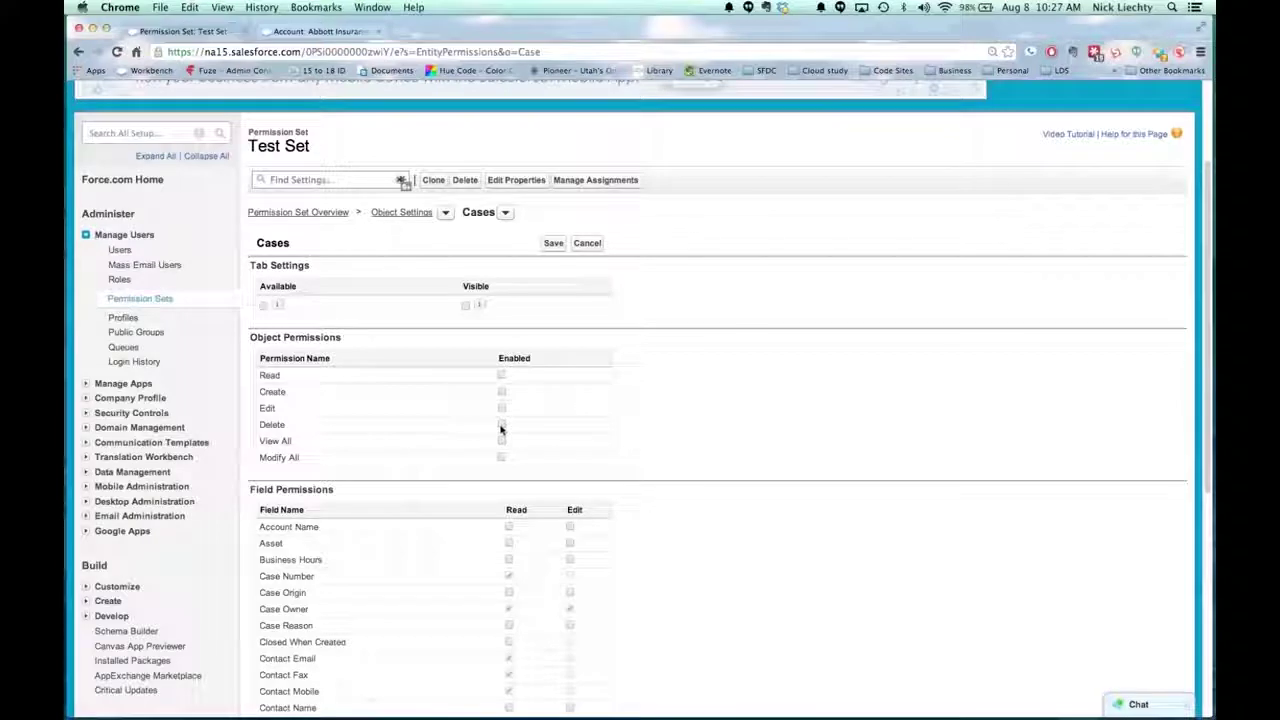
click(502, 426)
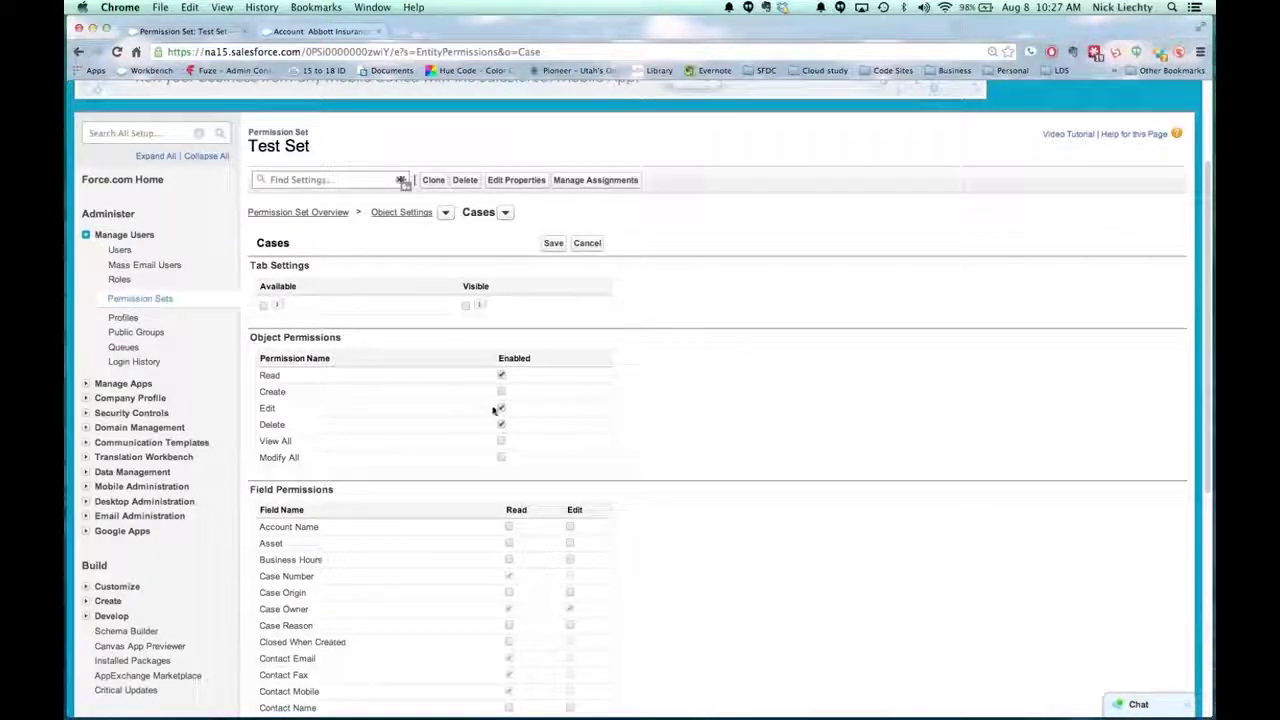
click(500, 391)
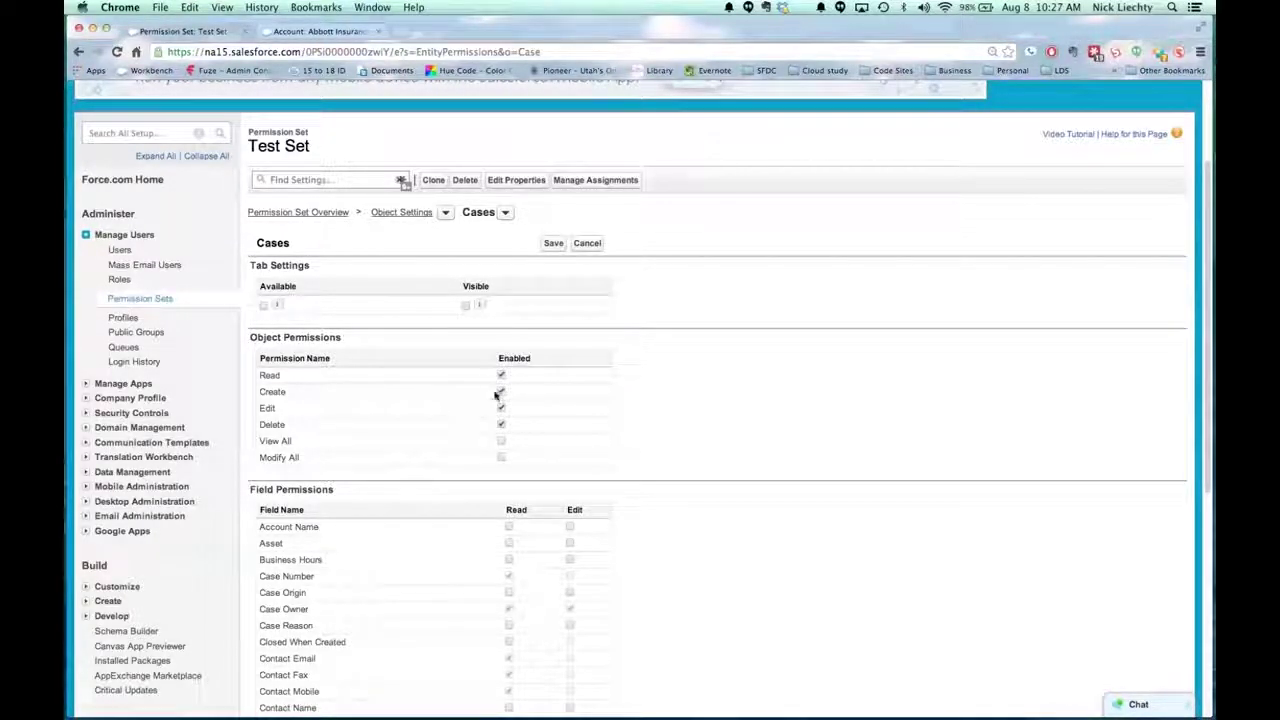
click(501, 424)
click(501, 424)
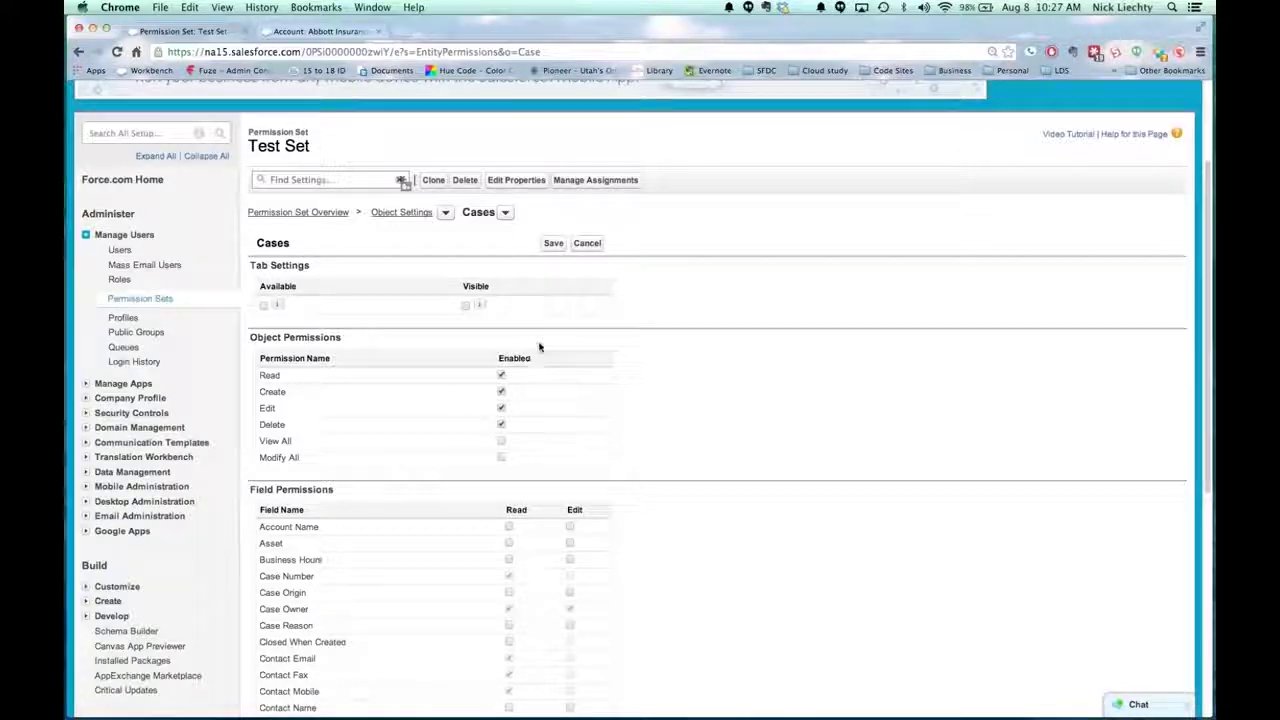
click(552, 244)
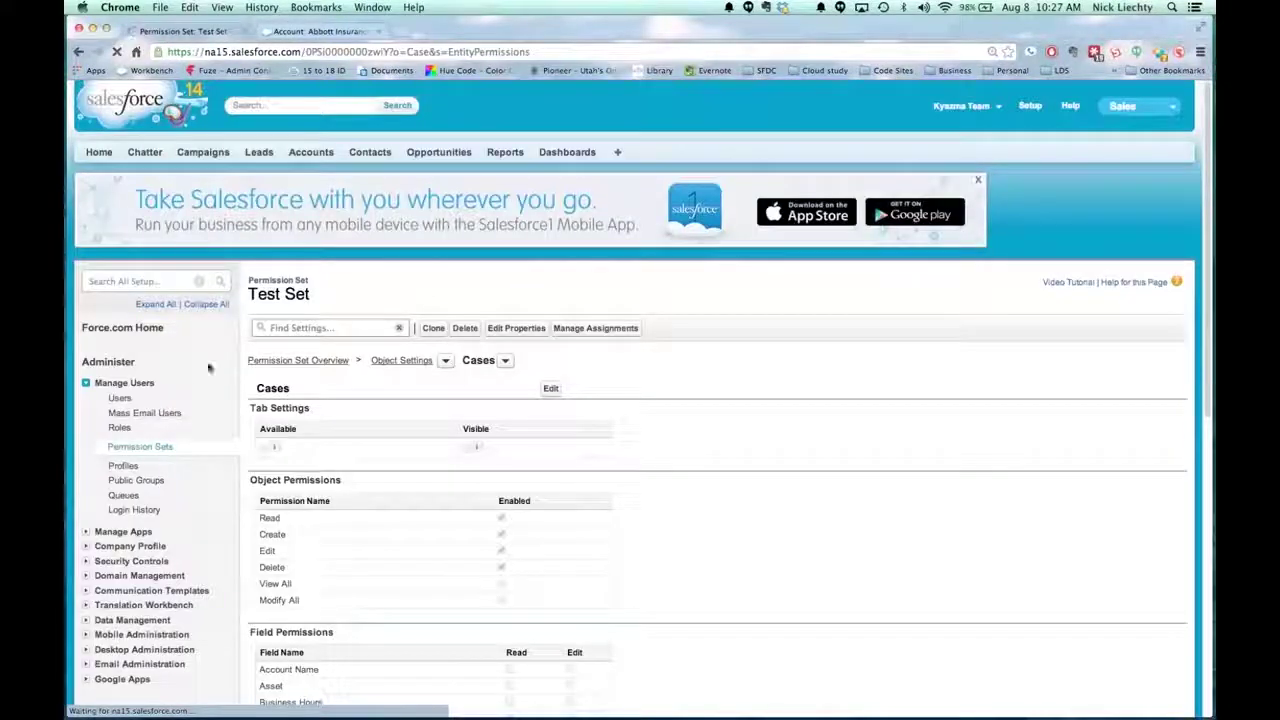
Open Custom: Sales Profile in a separate browser tab and review its standard object permissions, including Cases.
super+click(123, 466)
click(440, 31)
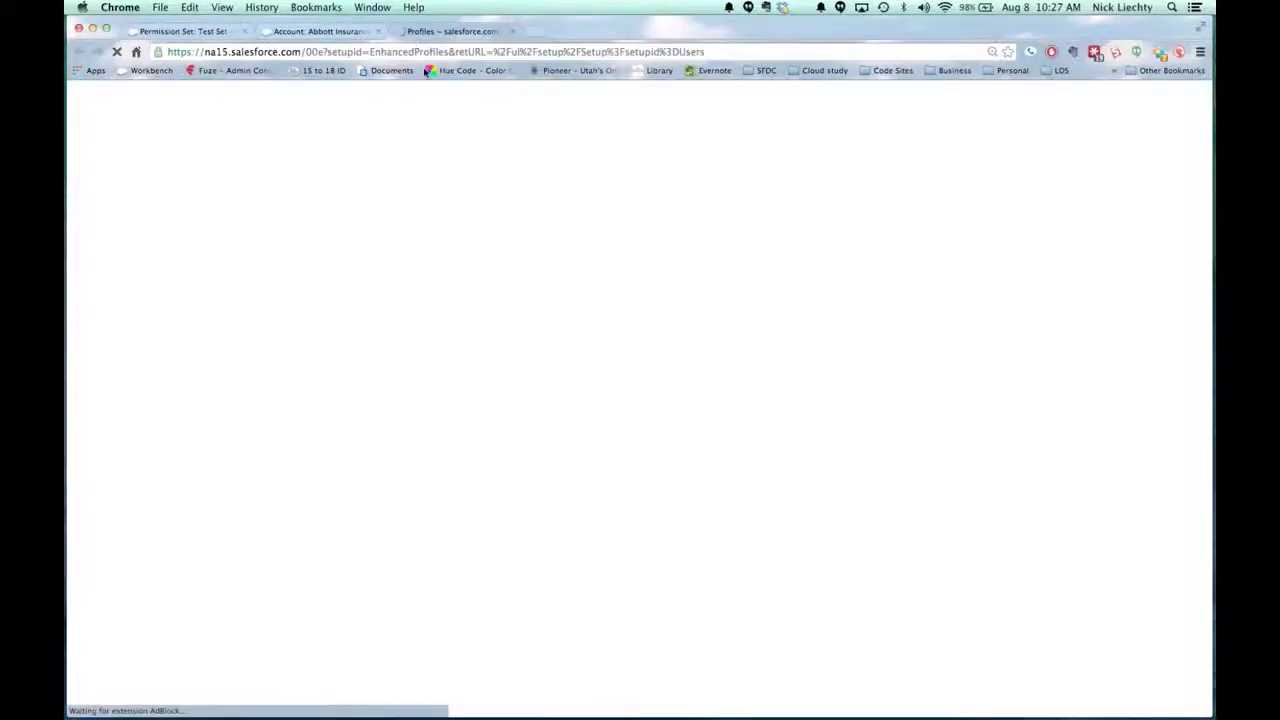
scroll(480, 275, down, 3)
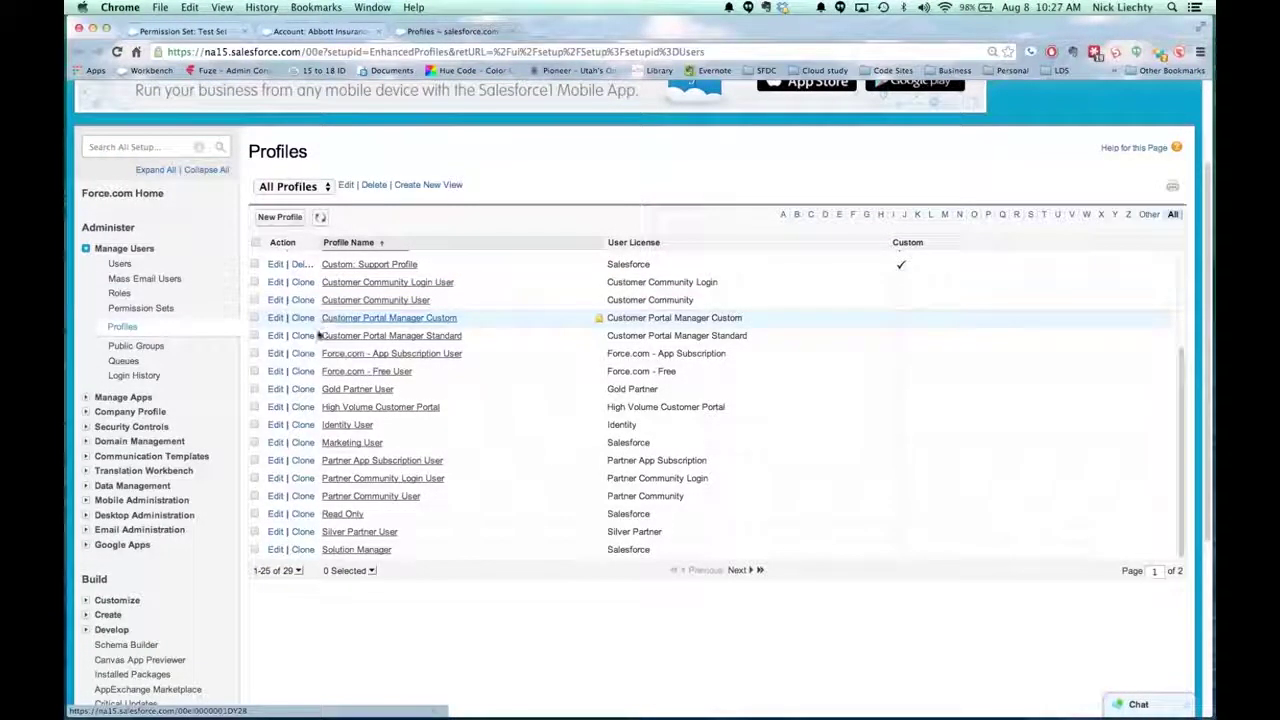
scroll(320, 310, up, 1)
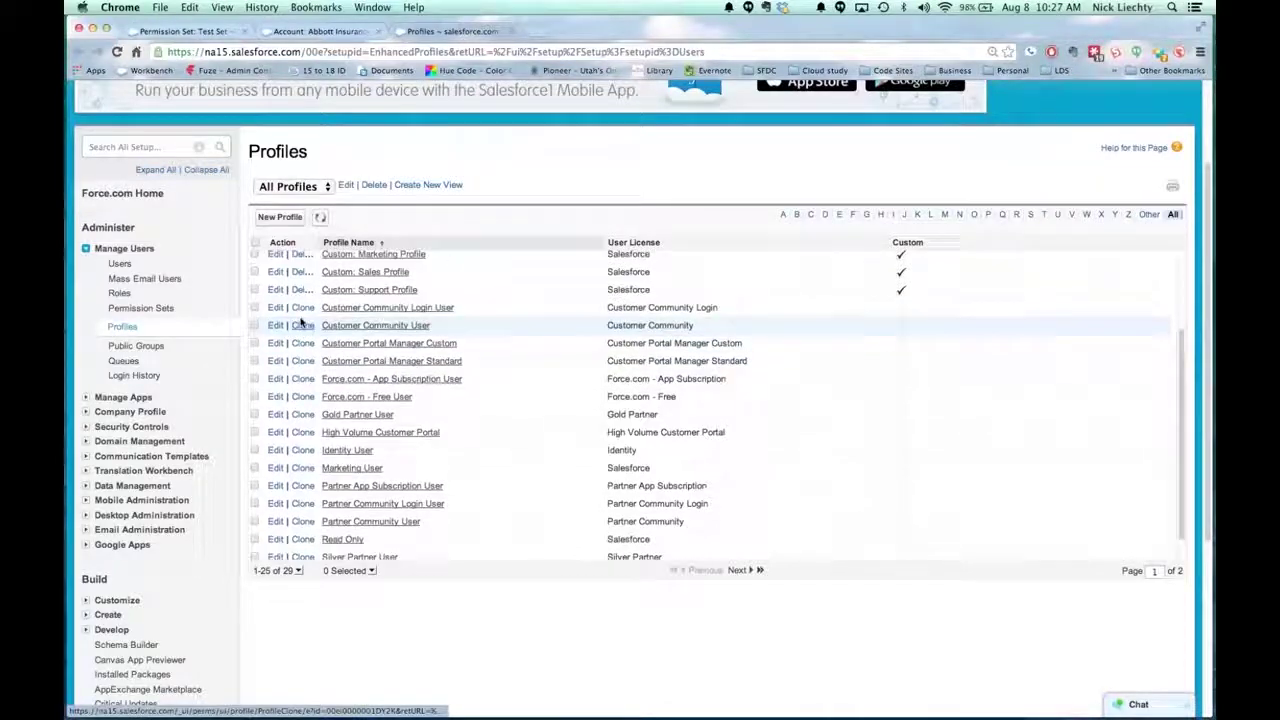
click(342, 272)
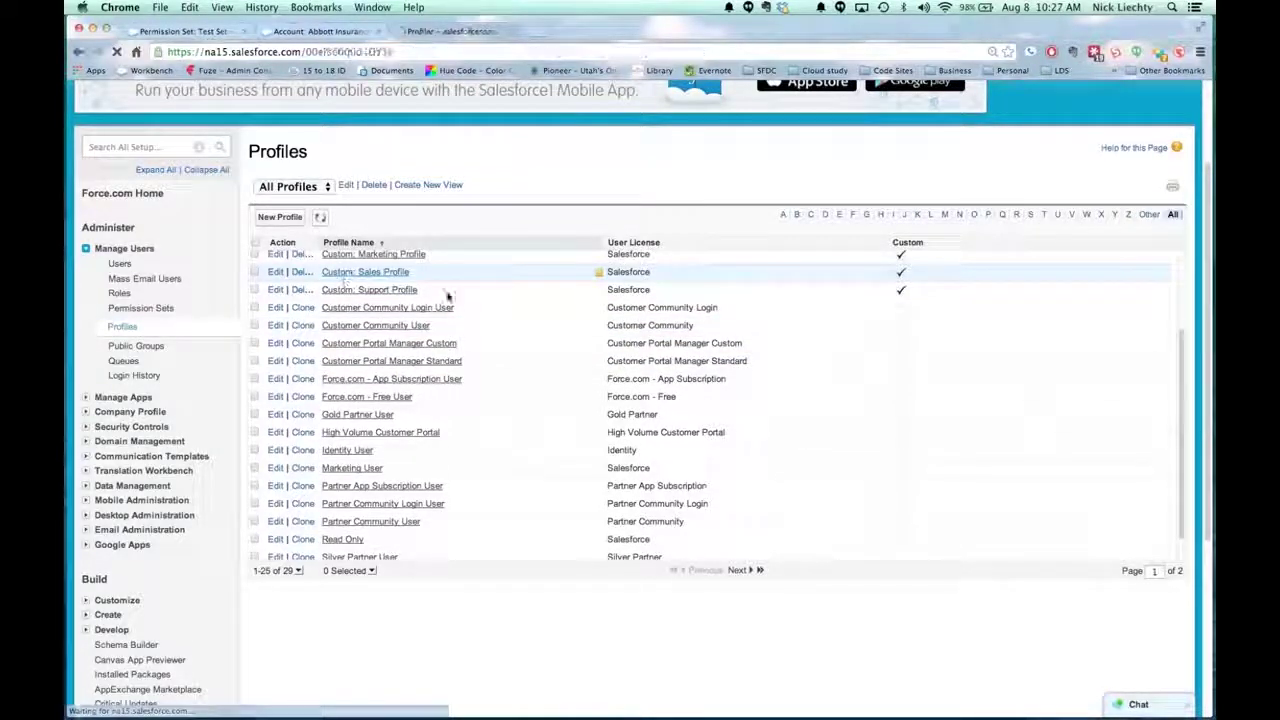
scroll(540, 366, down, 20)
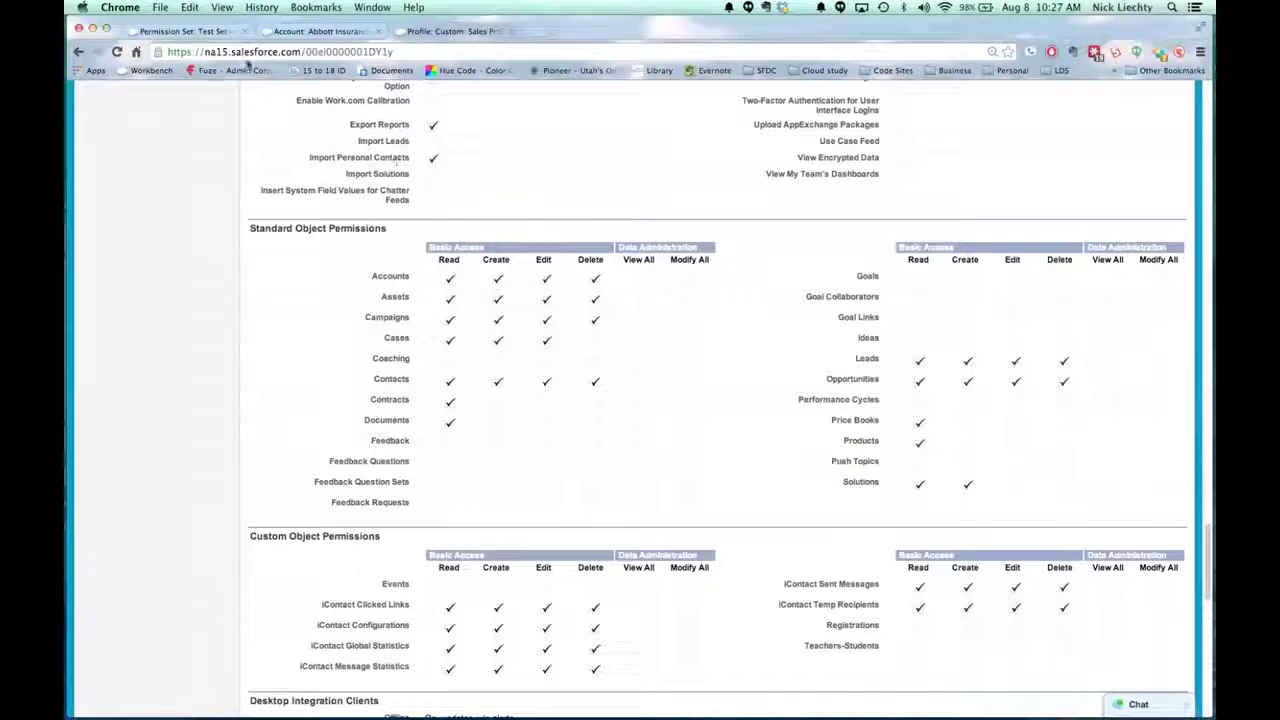
Return to the Test Set permission set and review its object and field permissions for Cases.
click(183, 31)
scroll(465, 589, down, 2)
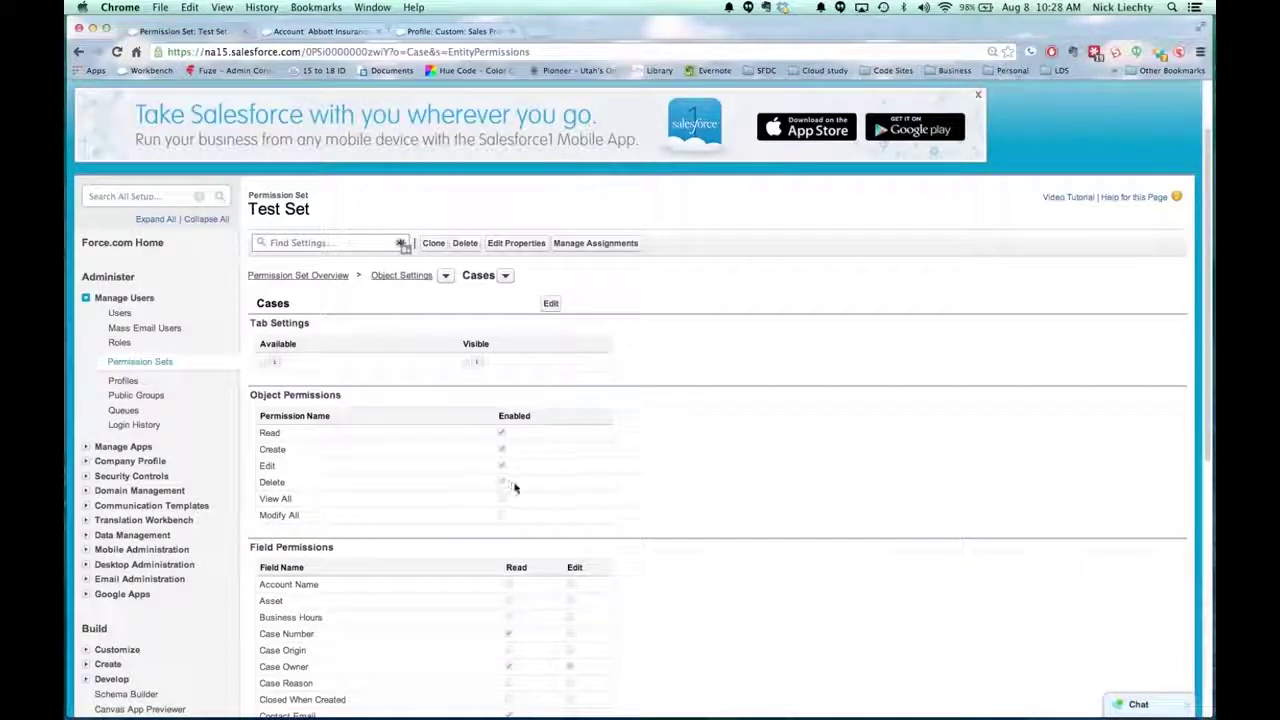
scroll(560, 500, down, 1)
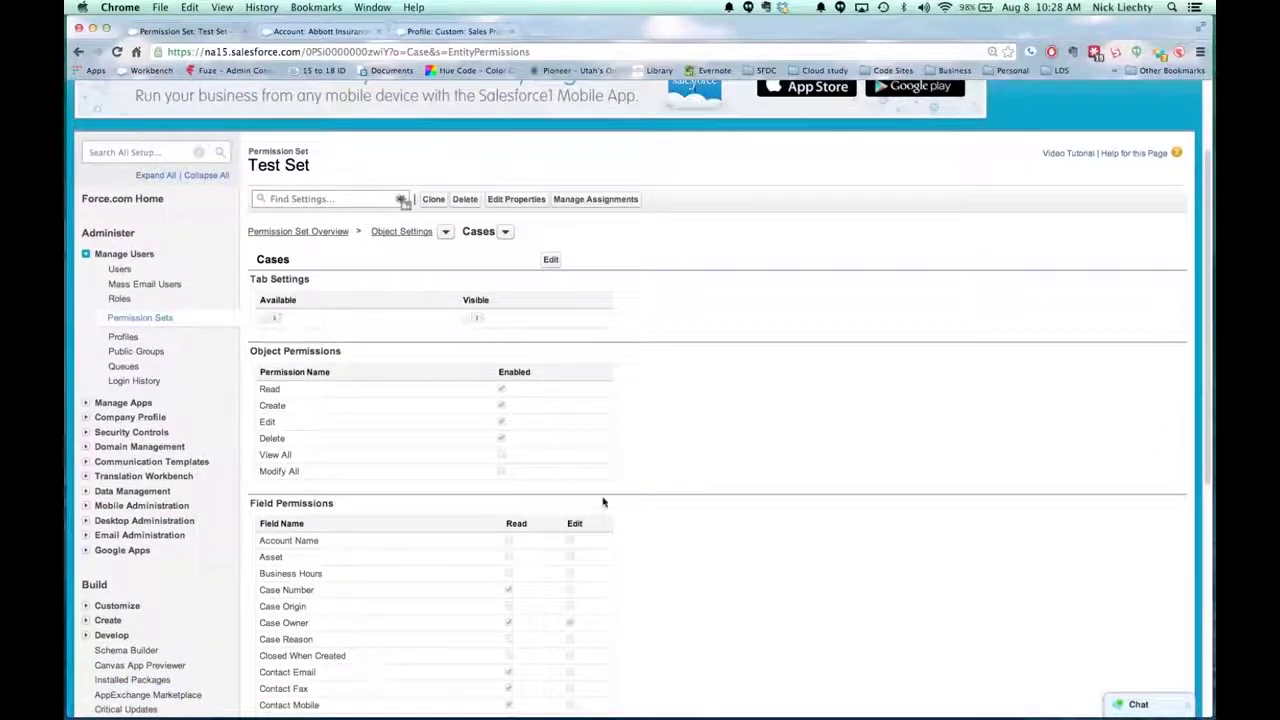
Assign the Test Set permission set to the user with the Standard User profile and finish the assignment.
click(590, 200)
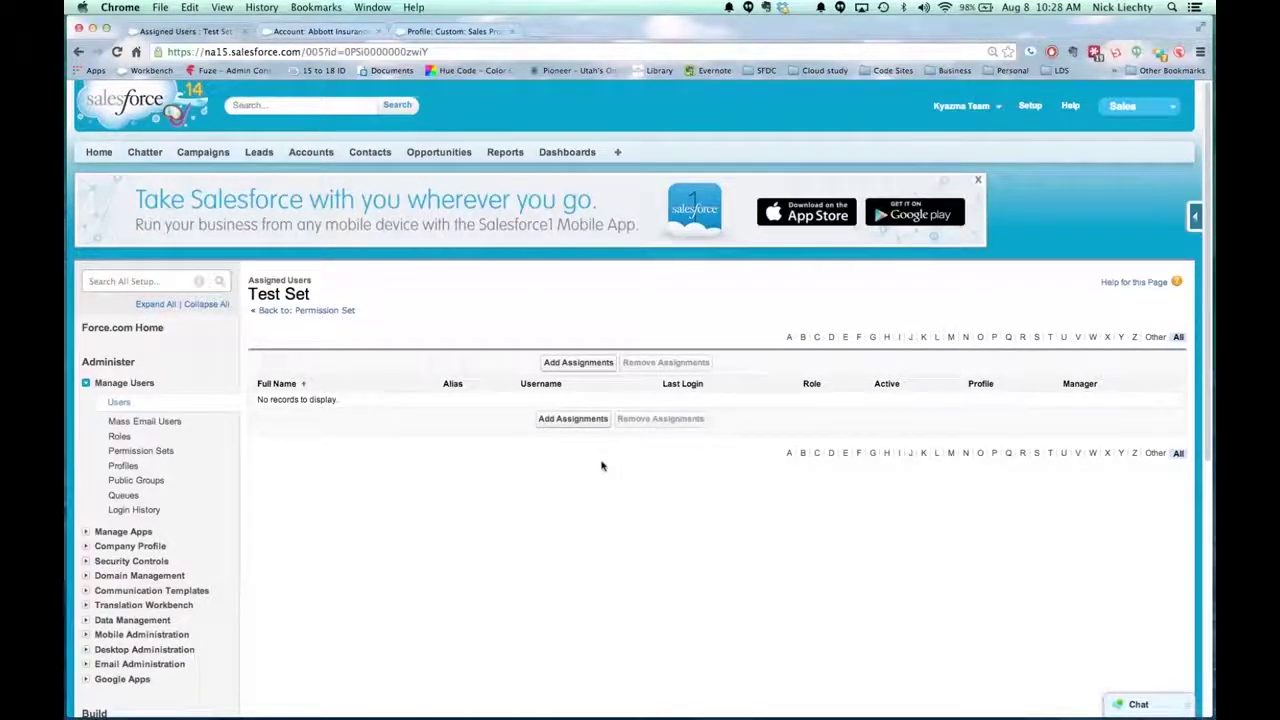
click(580, 427)
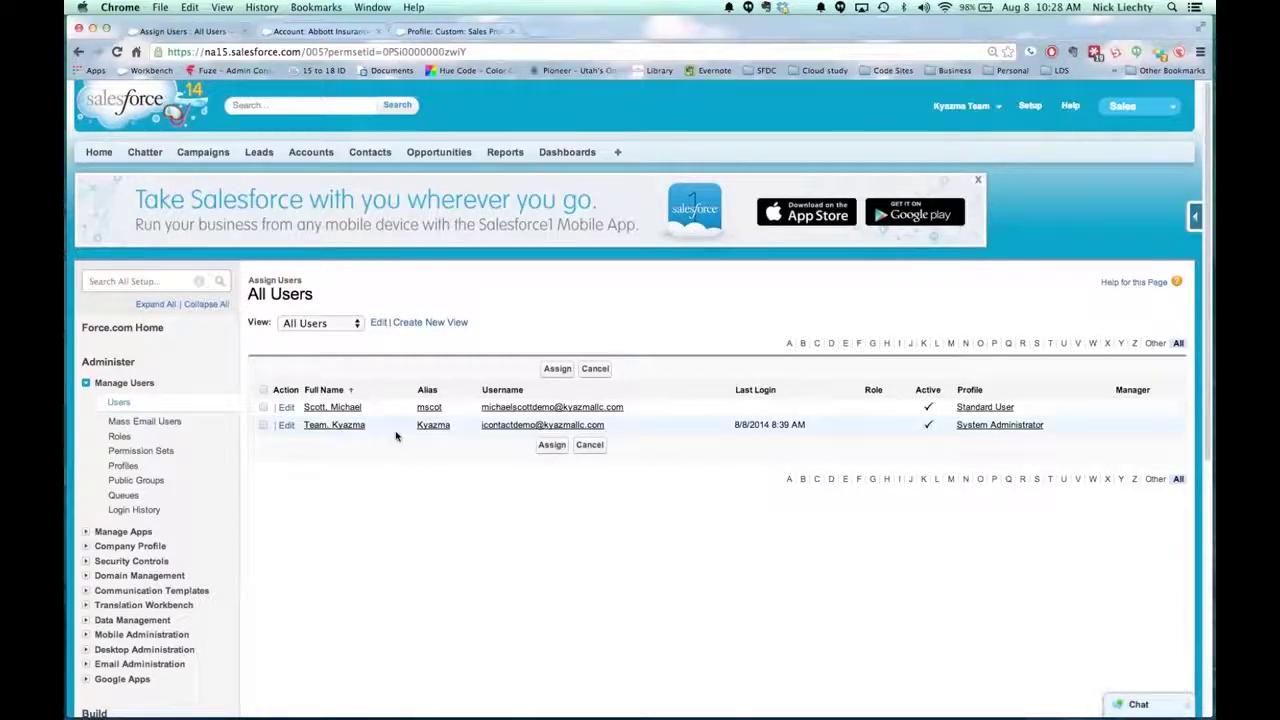
click(264, 408)
click(551, 445)
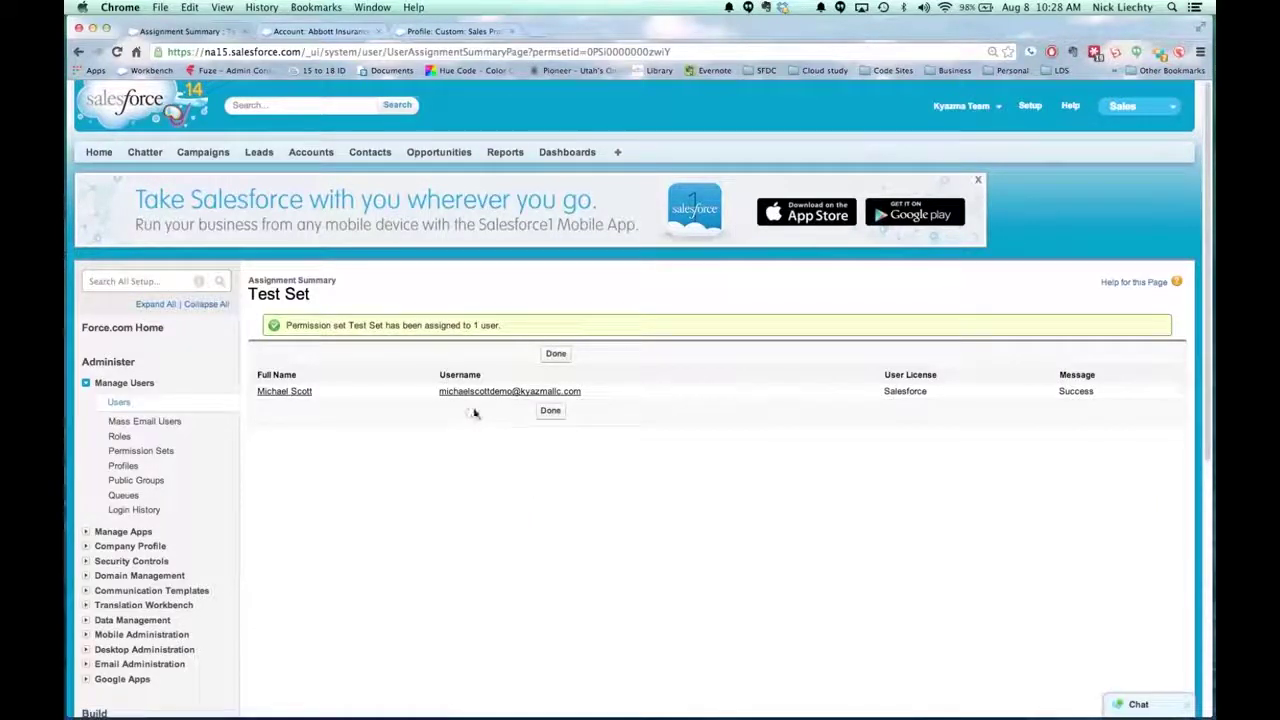
click(545, 410)
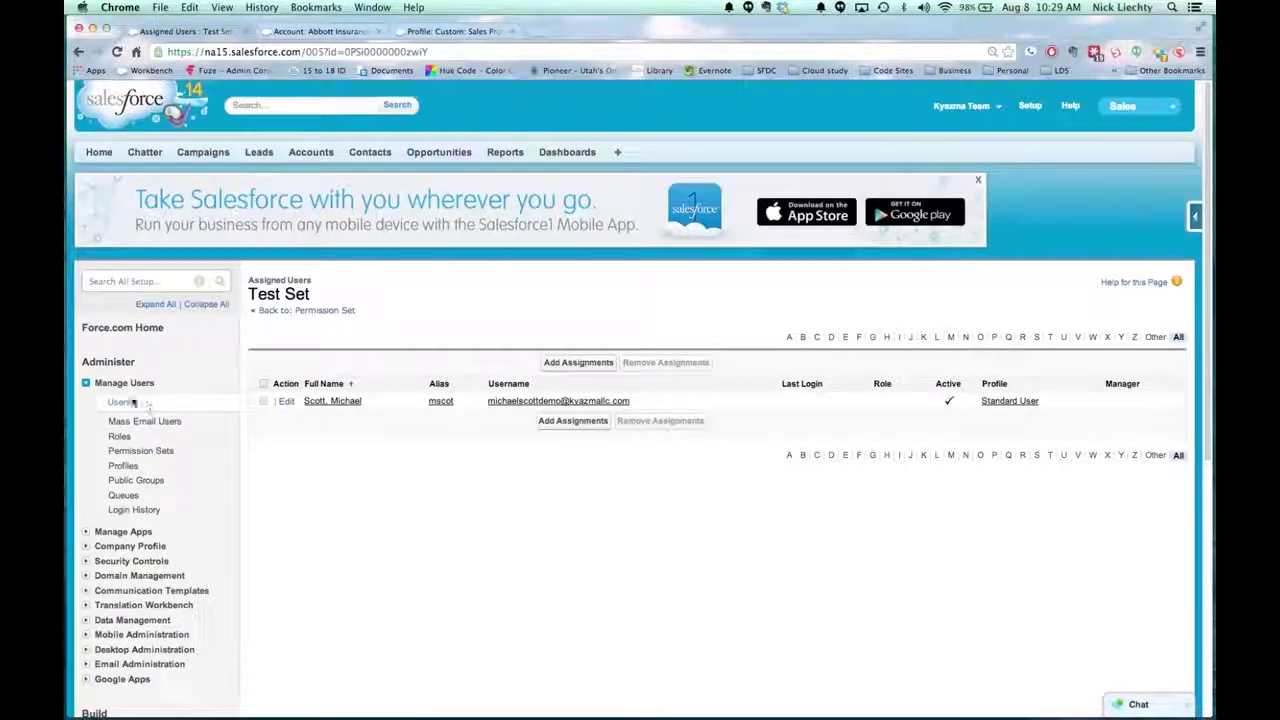
Open Field Accessibility under the security controls in setup and choose the Account record type.
click(86, 385)
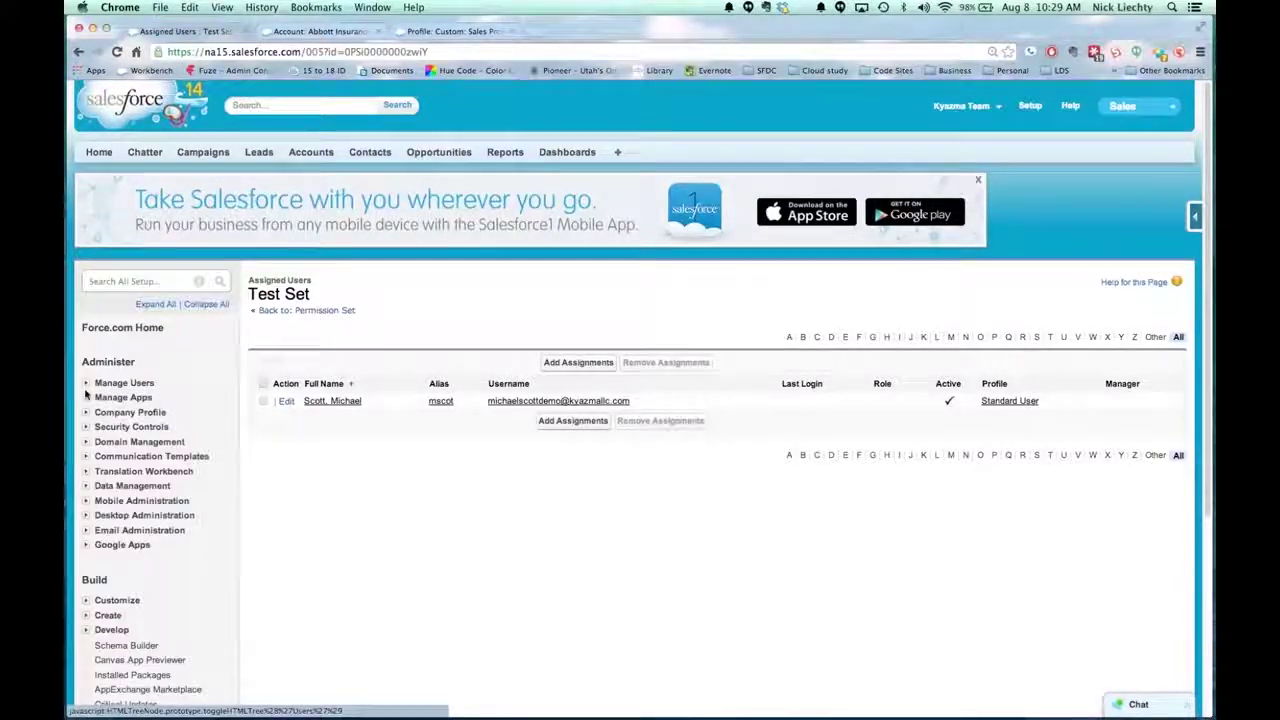
click(86, 384)
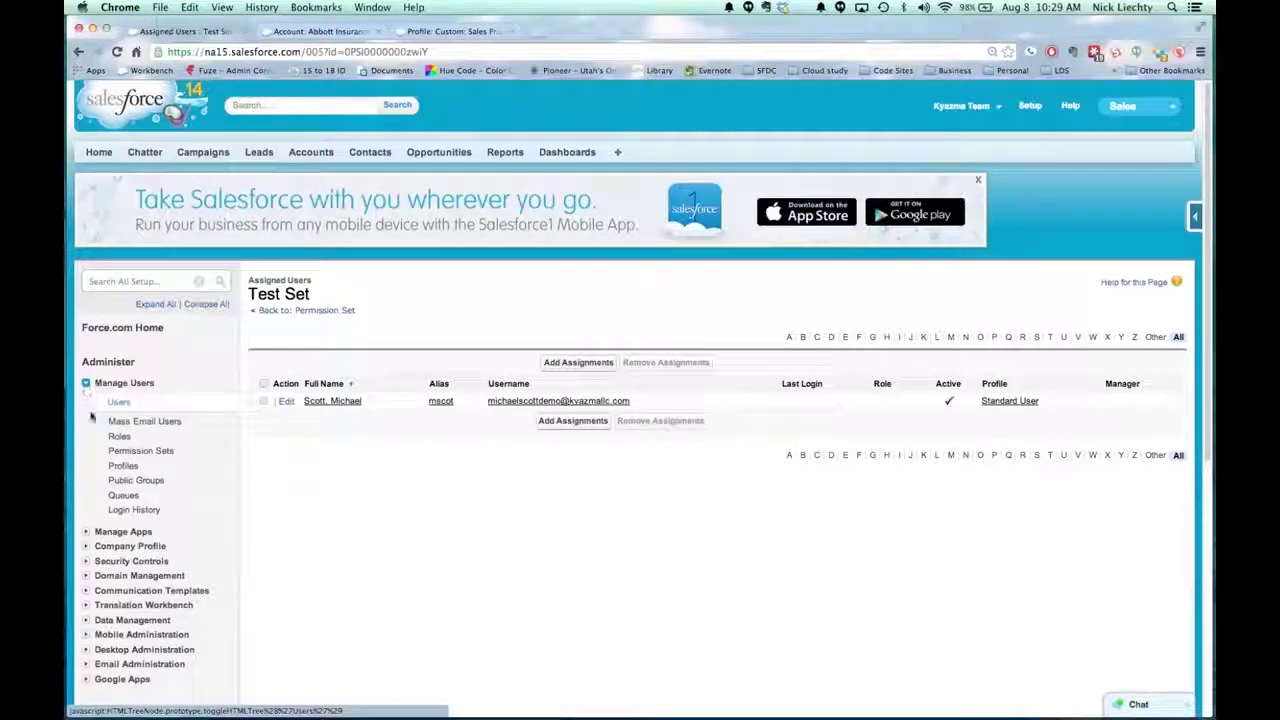
click(86, 561)
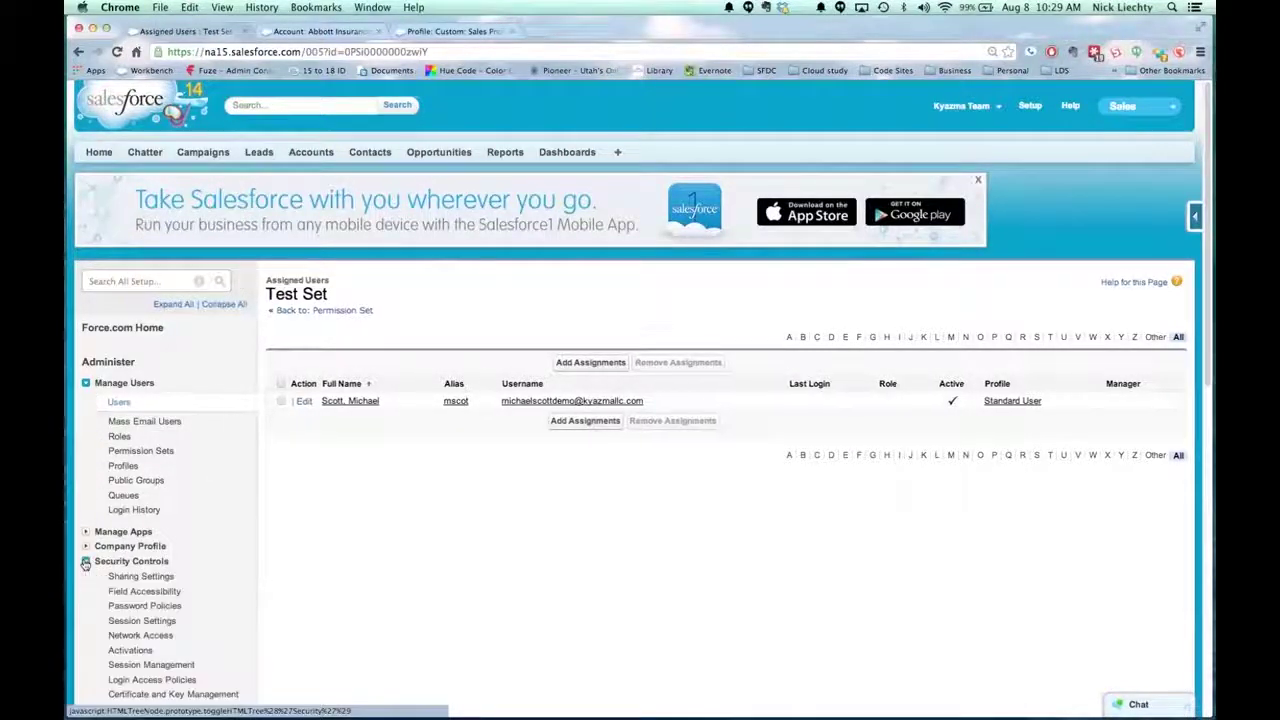
scroll(90, 560, down, 2)
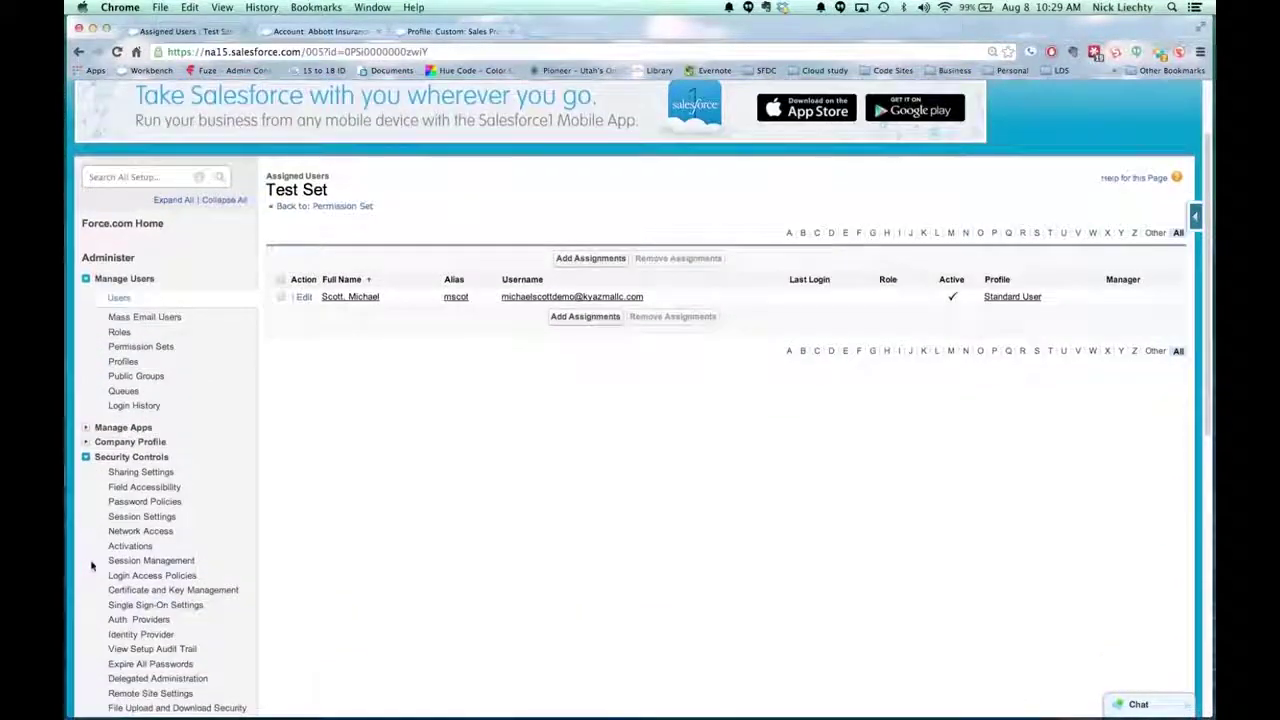
click(120, 487)
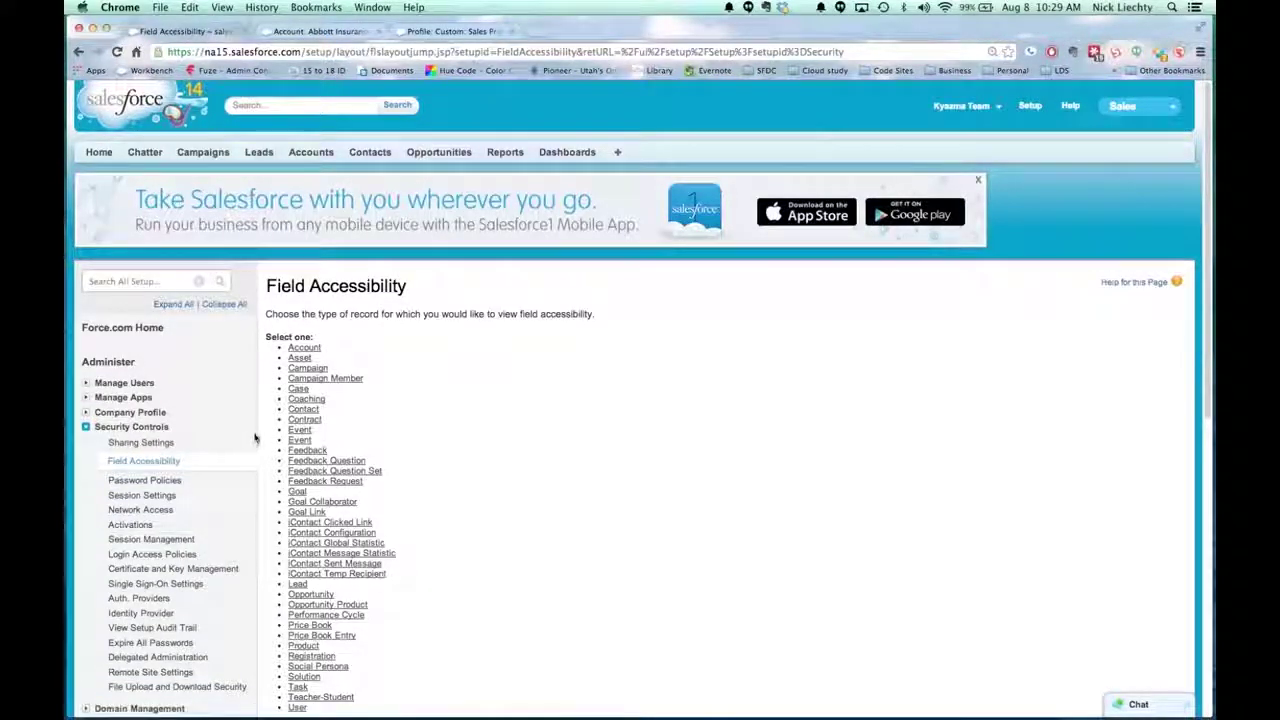
click(295, 348)
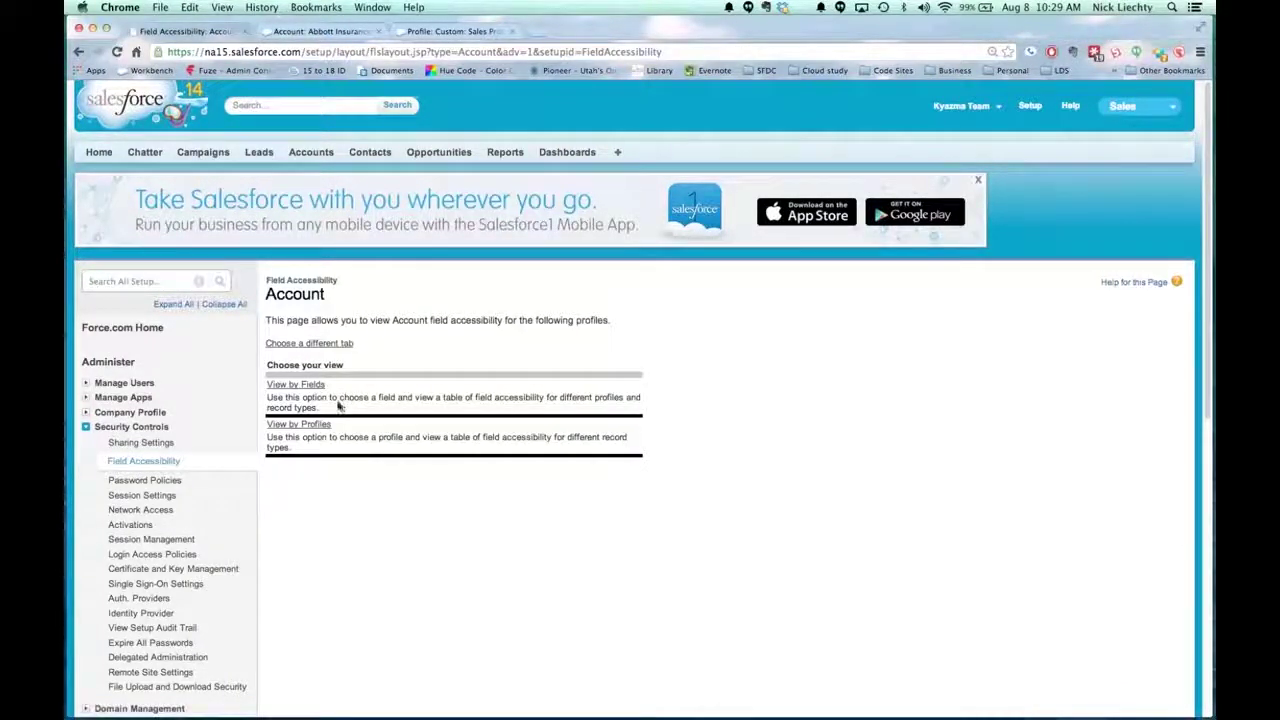
View Account field accessibility by profile for Custom: Sales Profile and review the access level of its fields.
click(309, 386)
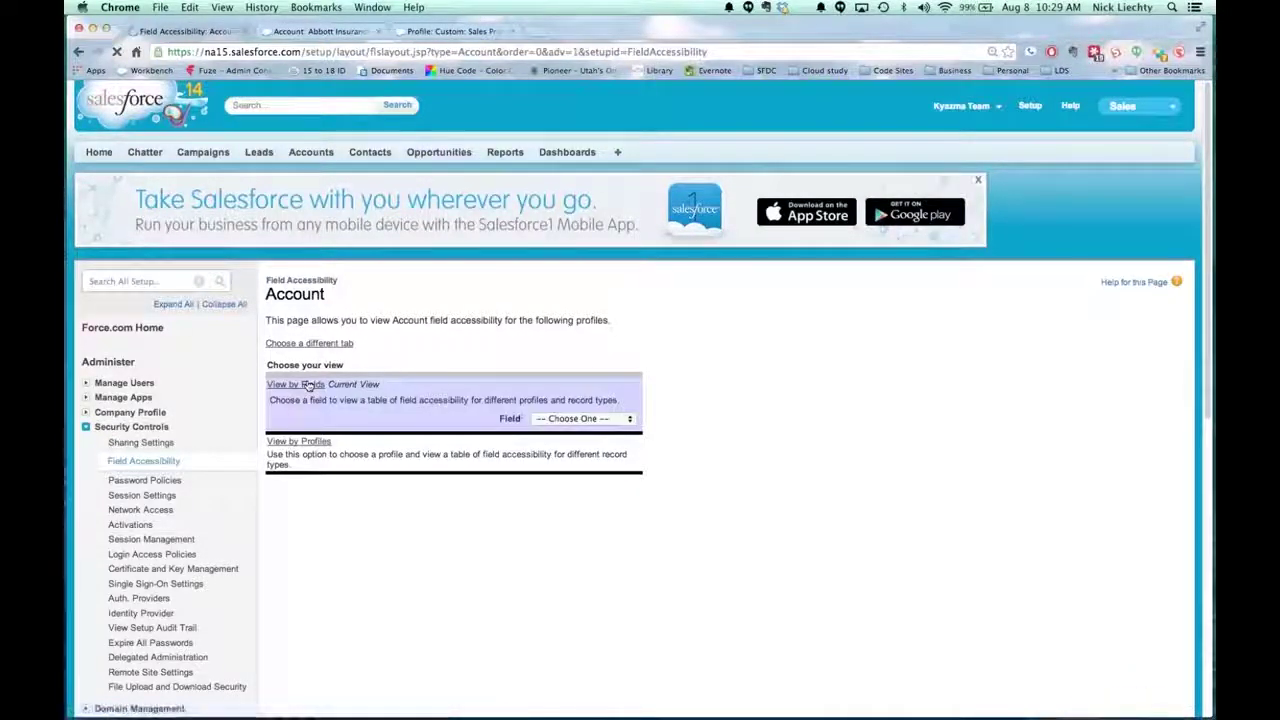
click(317, 443)
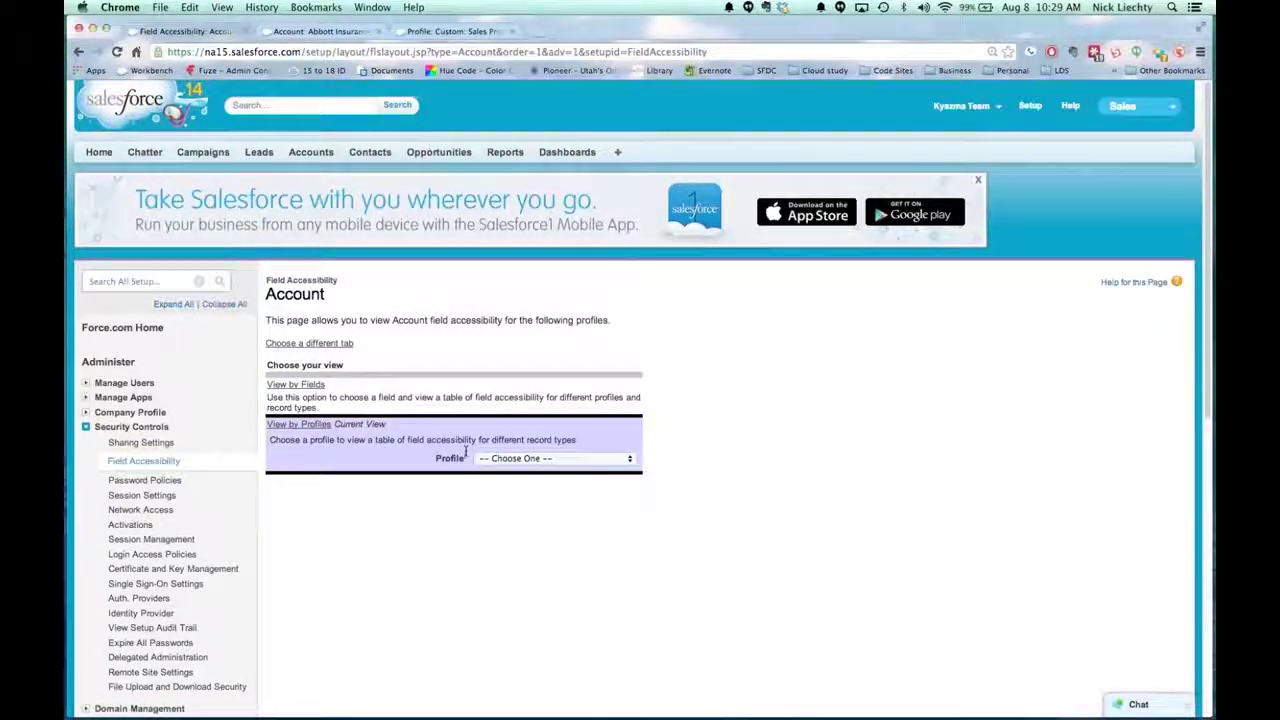
click(492, 459)
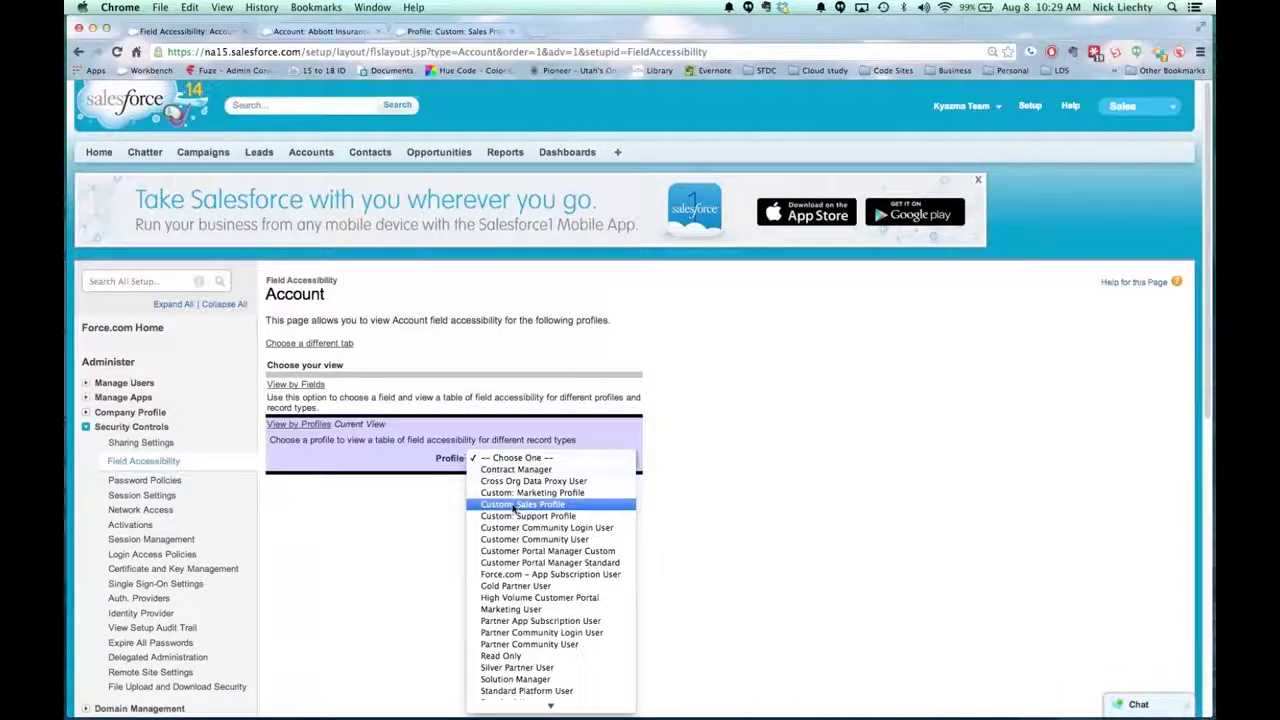
click(513, 505)
scroll(530, 520, down, 5)
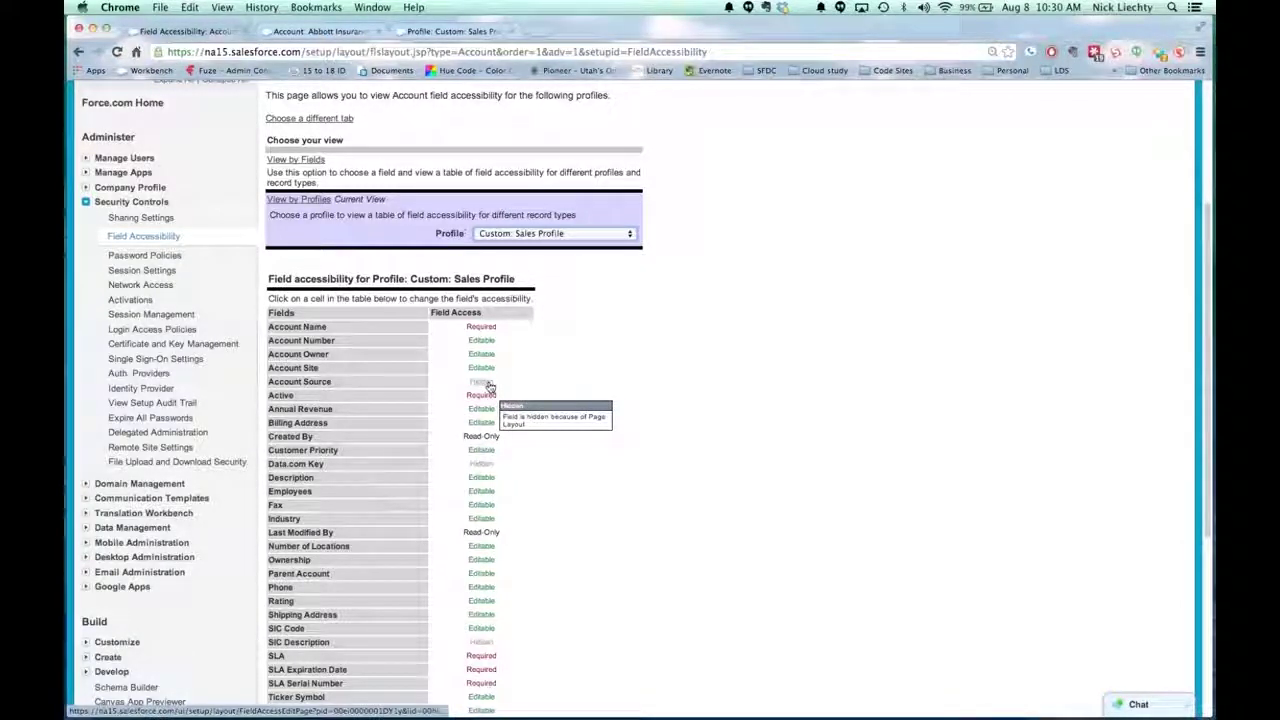
Open the Data.com Key field's access settings for Custom: Sales Profile and examine its field-level security visibility and page layout options.
click(486, 466)
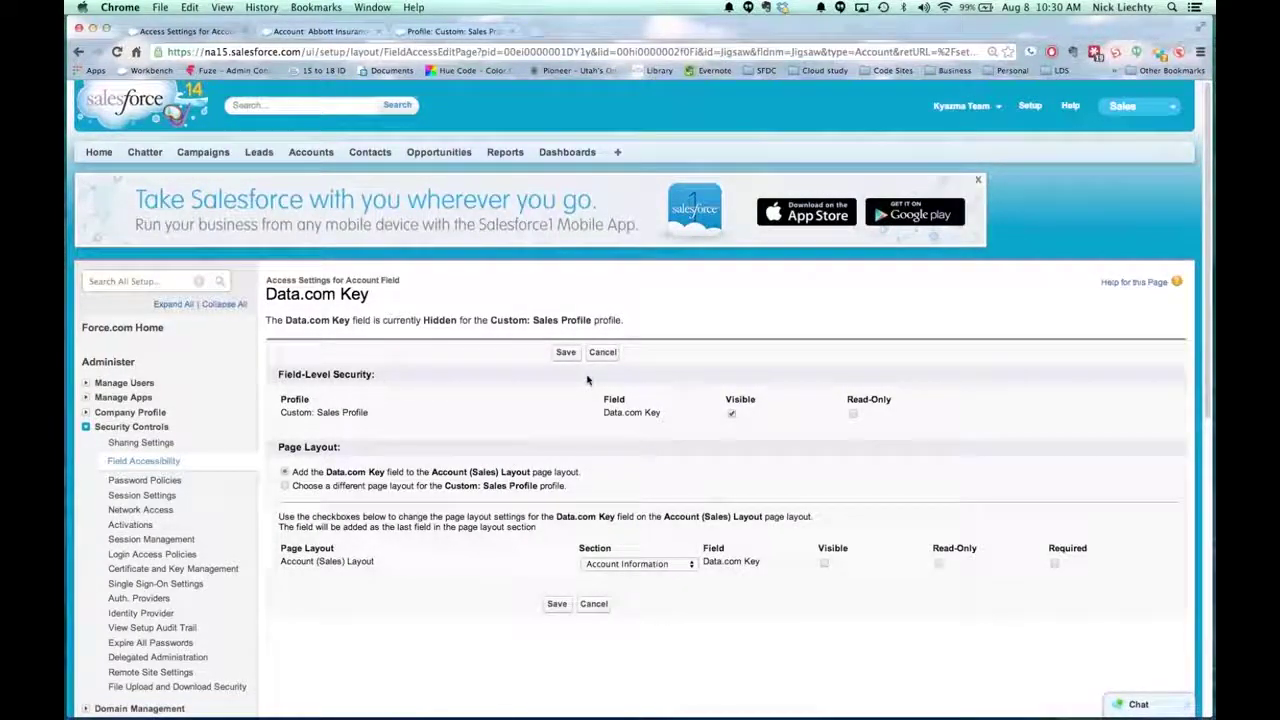
click(729, 413)
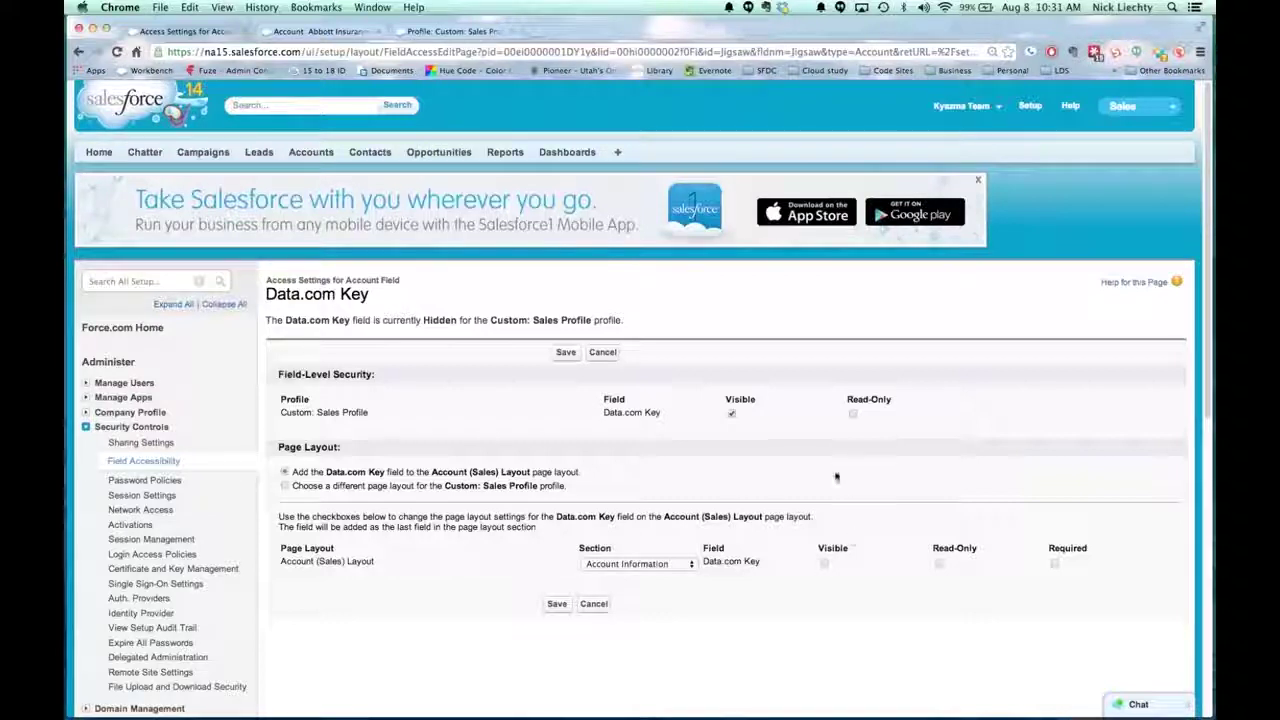
click(731, 412)
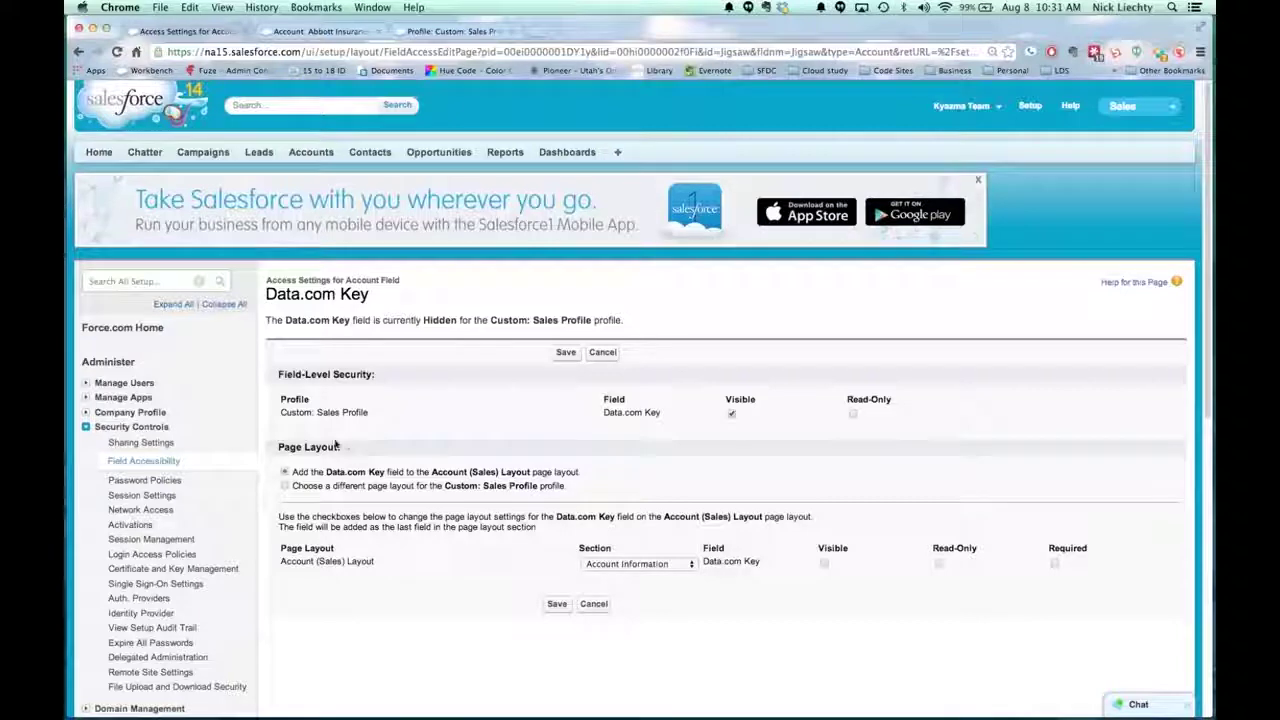
Review the organization's Password Policies and Session Settings under the security controls.
click(172, 482)
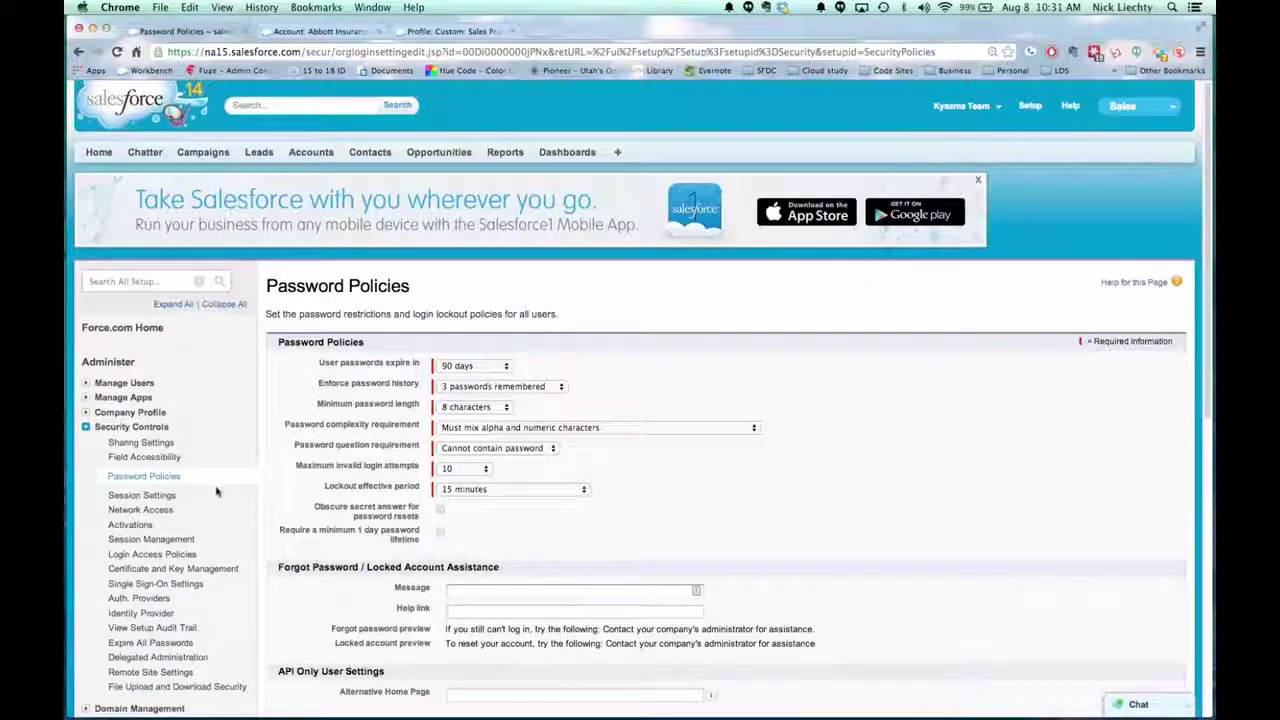
click(157, 497)
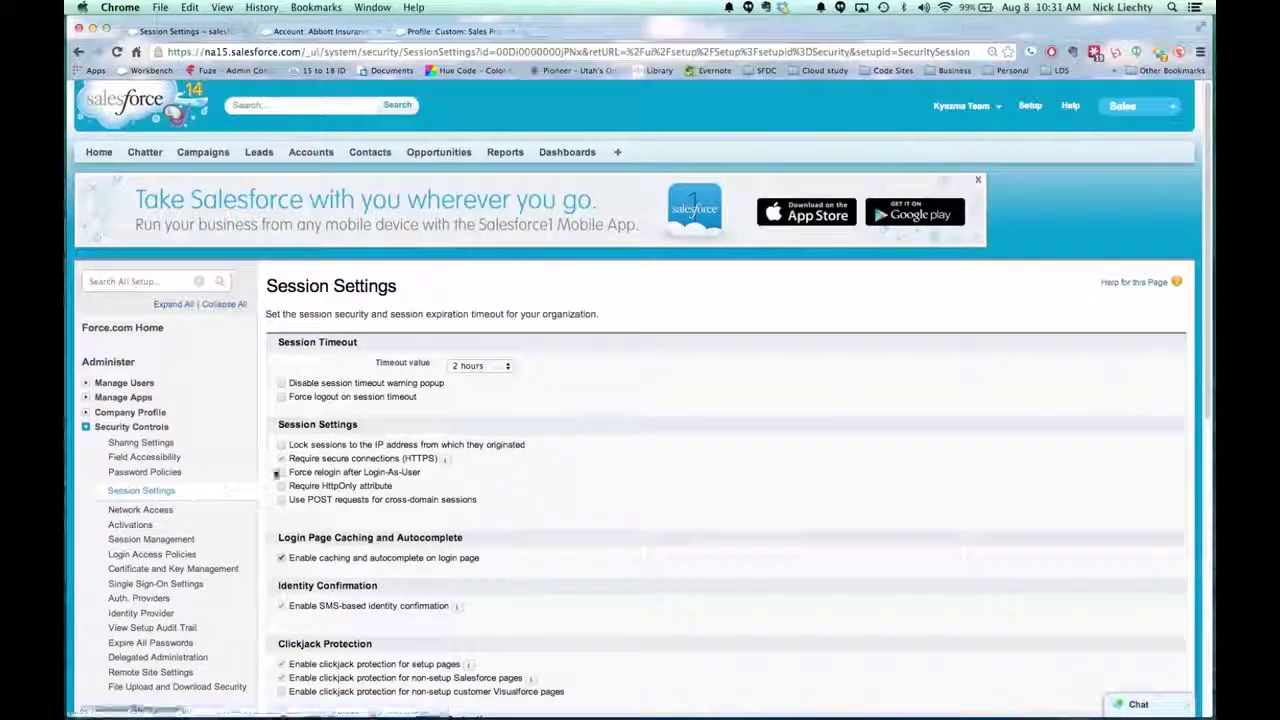
click(306, 457)
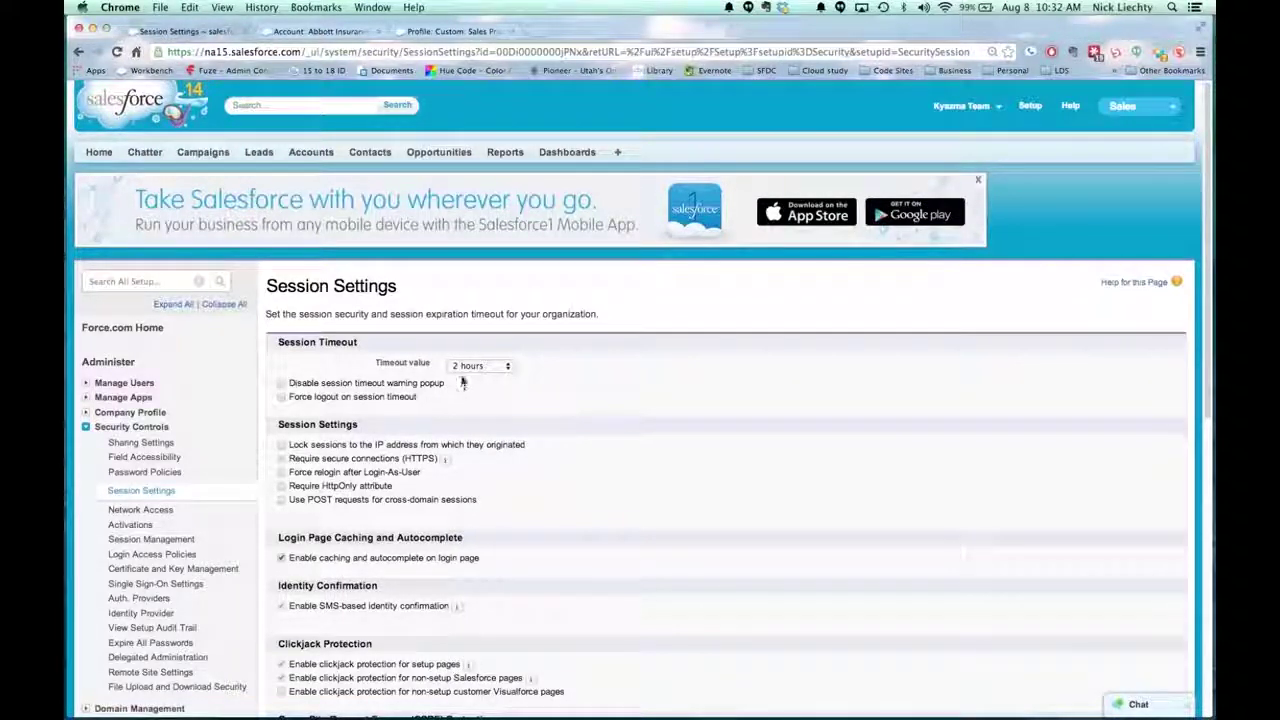